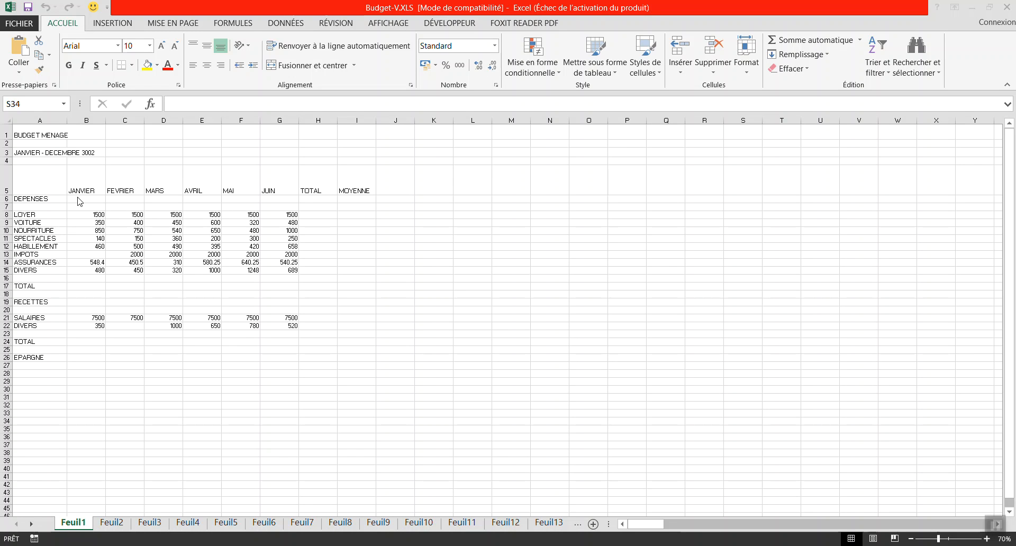
Enter the formula =SOMME(B8:G8) in H8 to total the LOYER row from January to June
click(329, 215)
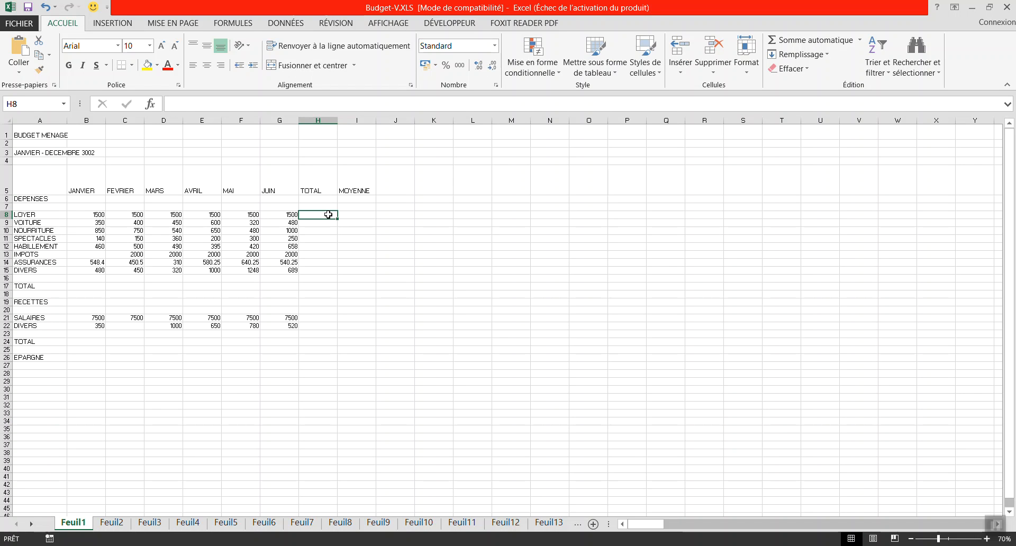
text(=)
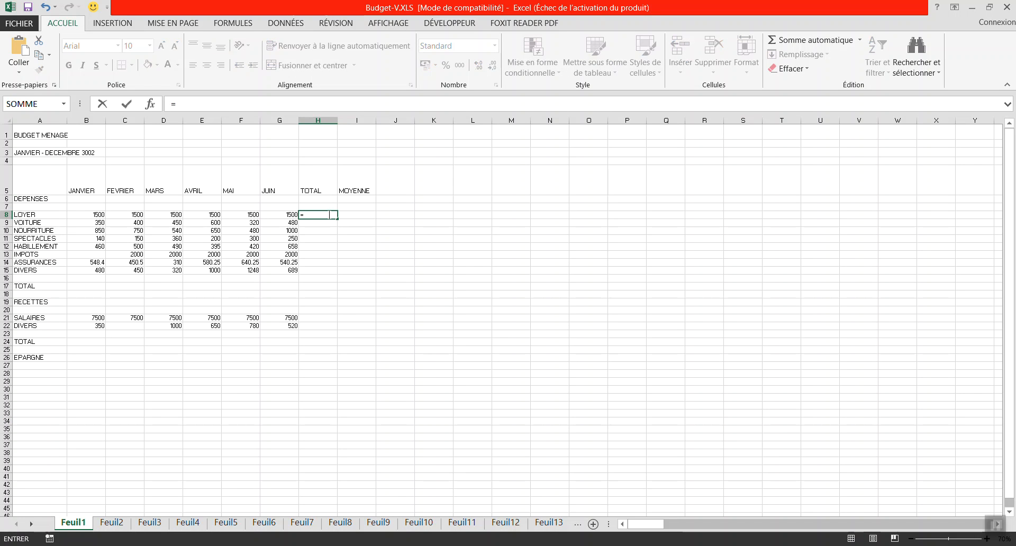
text(somme)
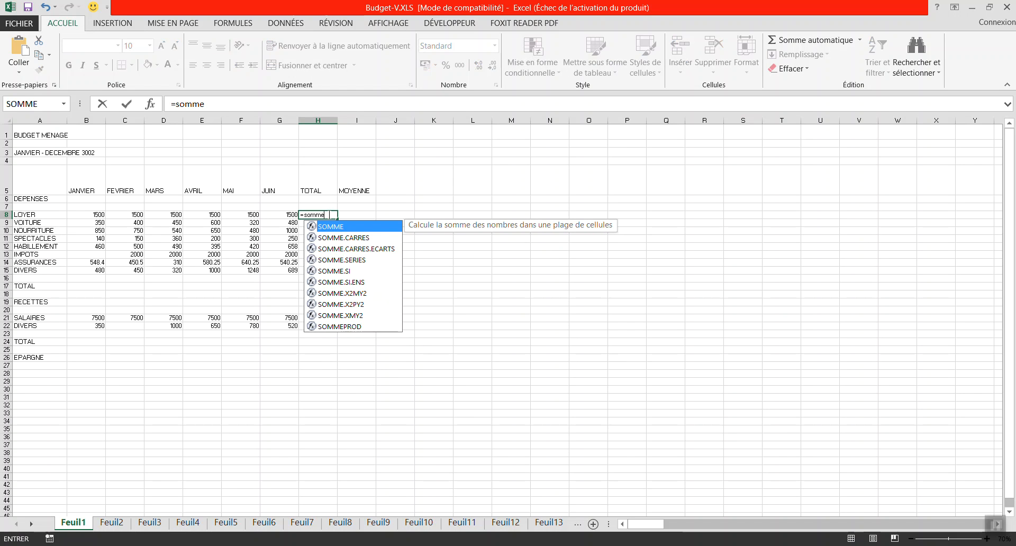
text(()
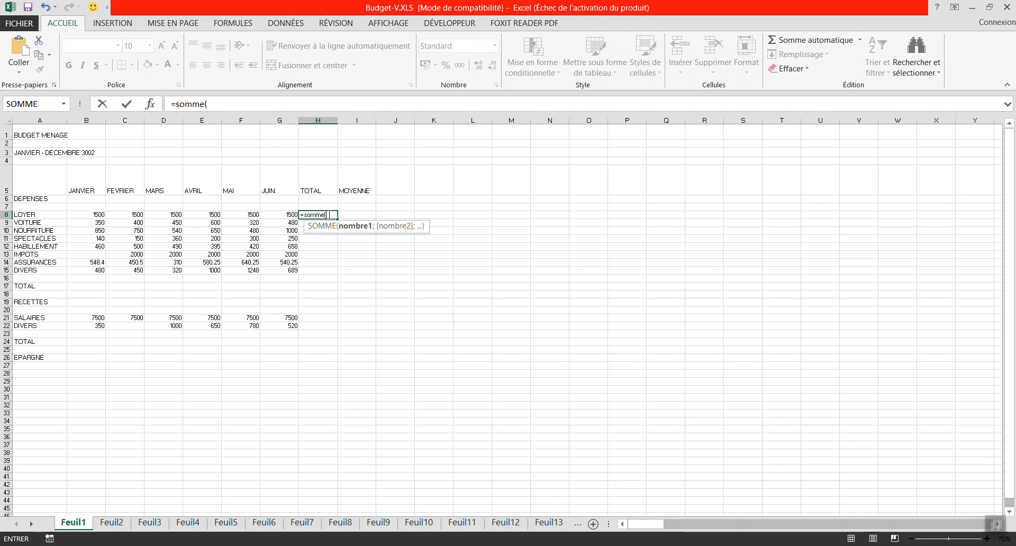
drag(83, 213, 271, 218)
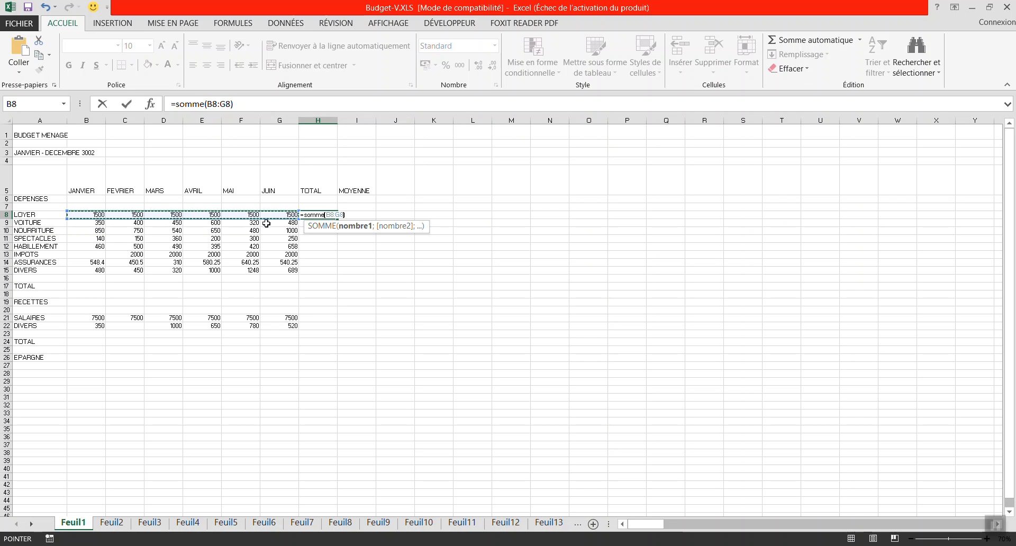
key(Return)
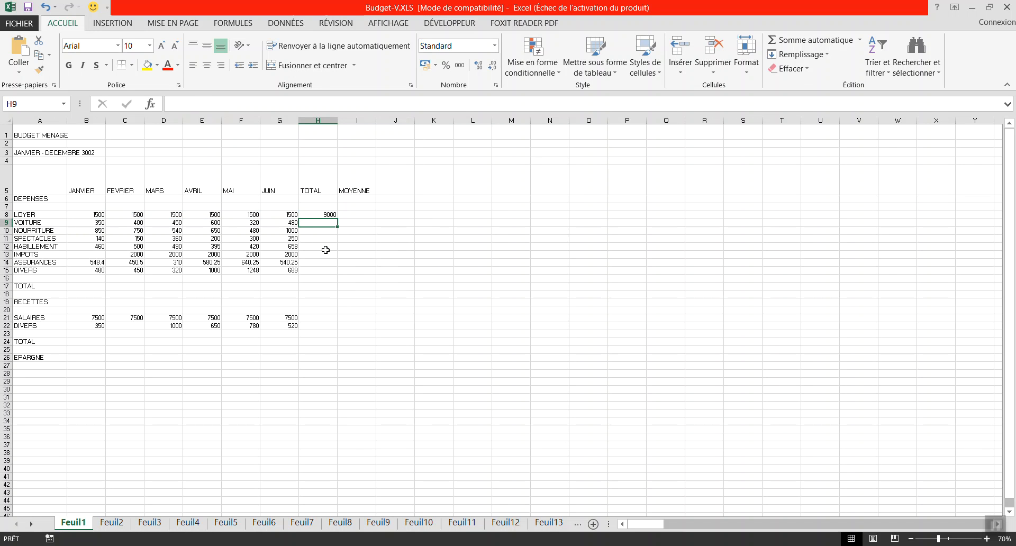
Copy the LOYER total formula from H8 down through the DIVERS expense row, H15
ctrl+scroll(325, 249, up, 2)
drag(645, 524, 616, 526)
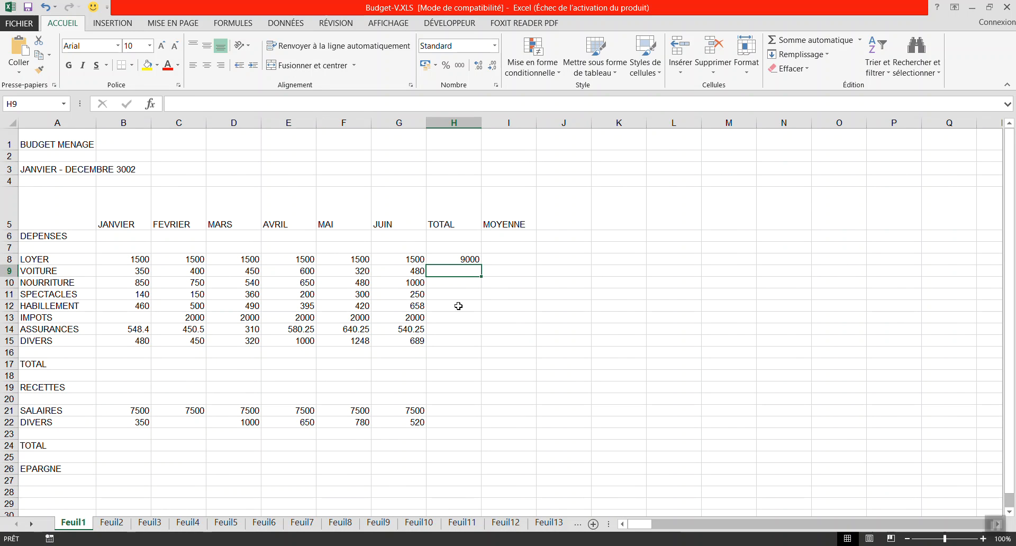
click(465, 255)
drag(479, 268, 481, 349)
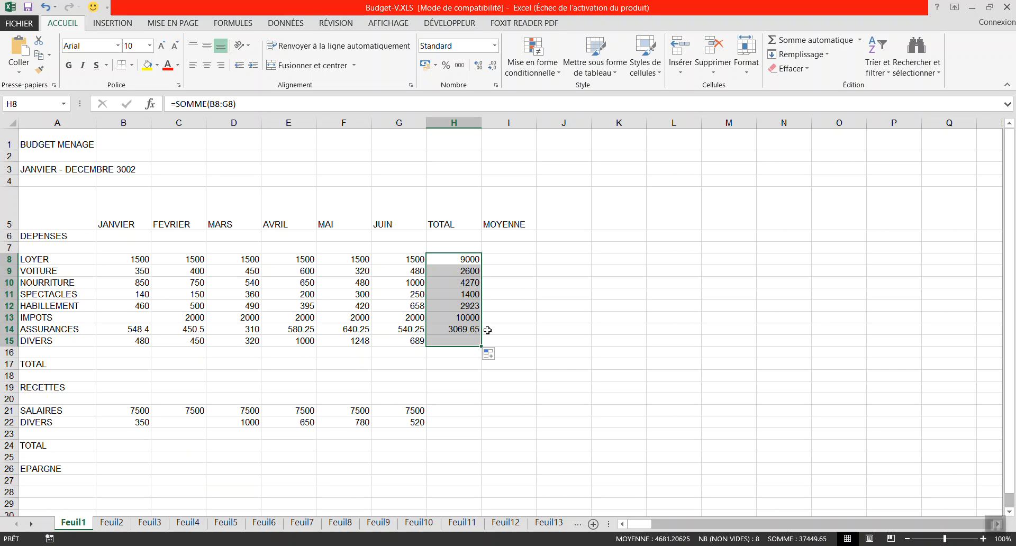
Enter the formula =MOYENNE(B8:G8) in I8 to average the six months of LOYER
click(508, 261)
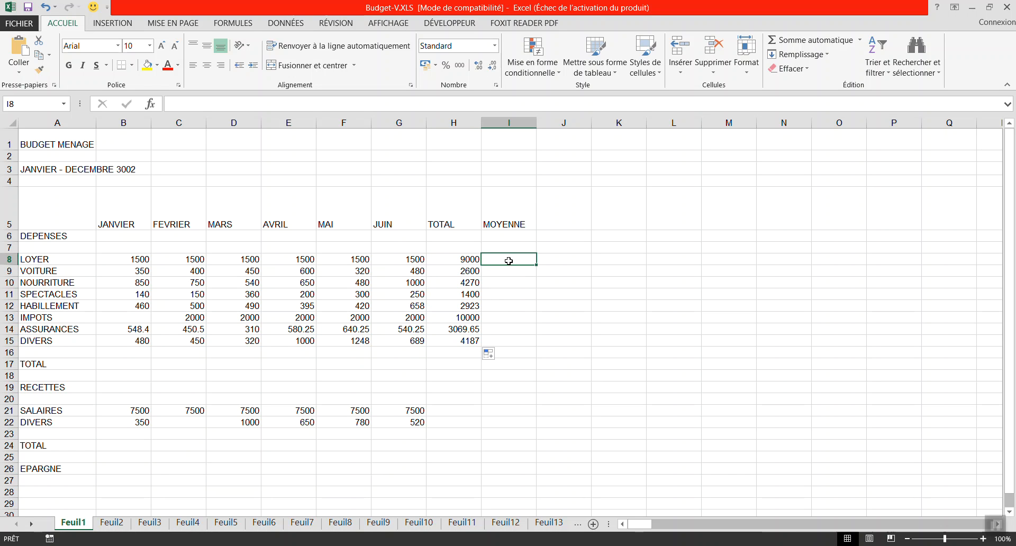
text(=)
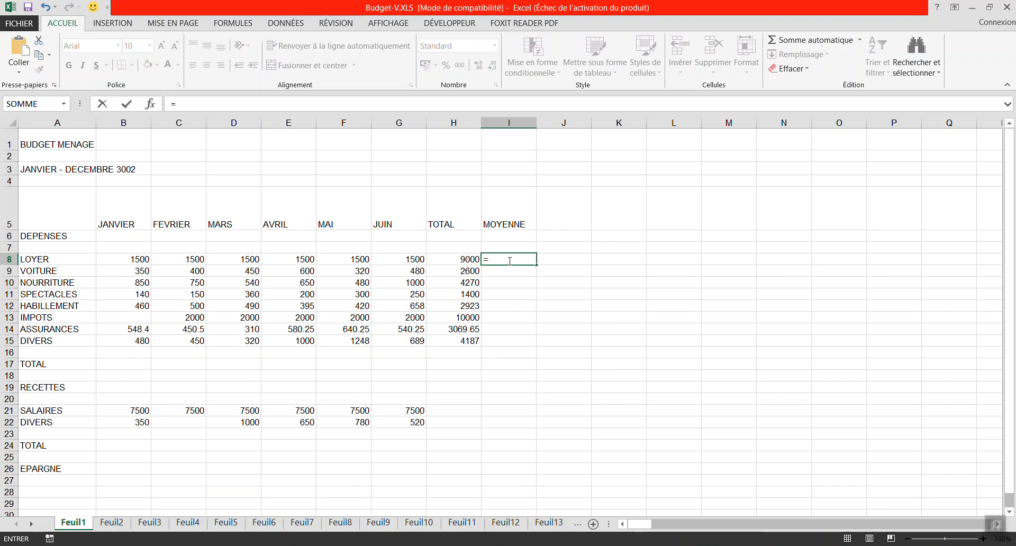
text(moyenne)
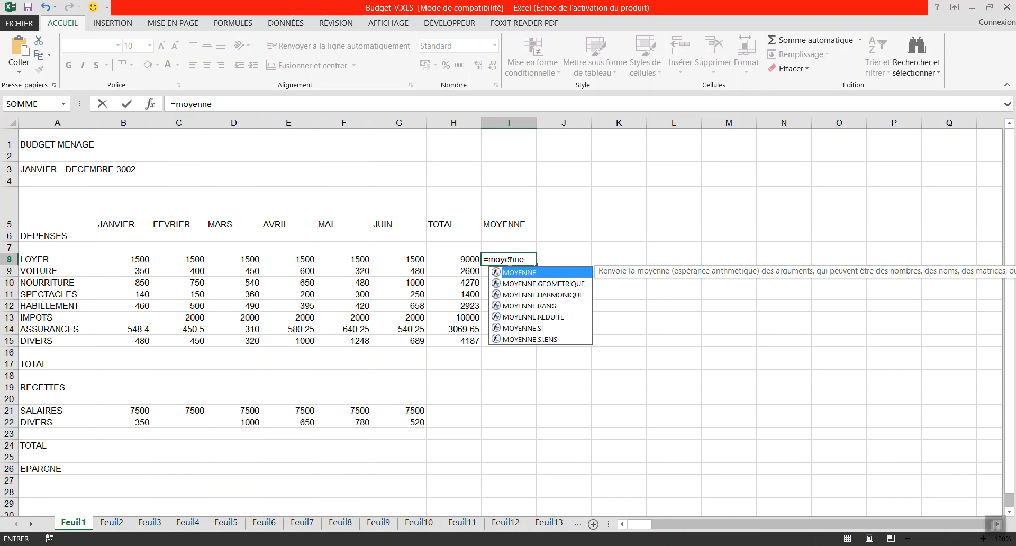
text(()
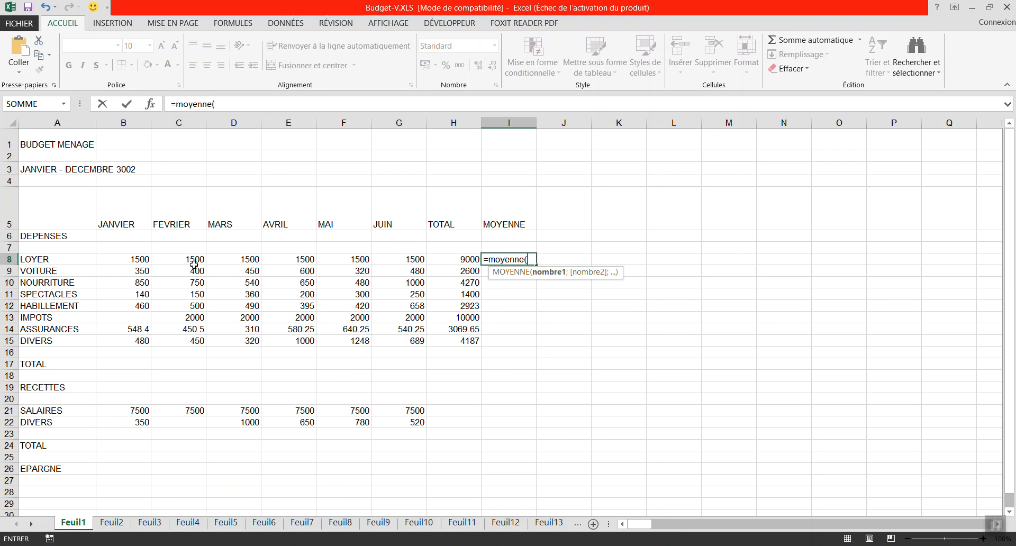
drag(126, 259, 394, 263)
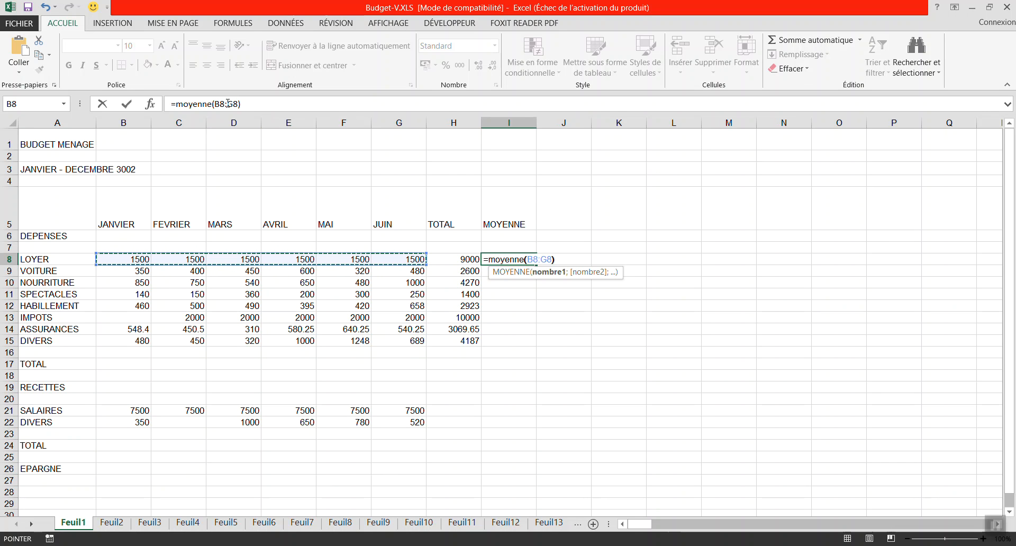
text())
key(Return)
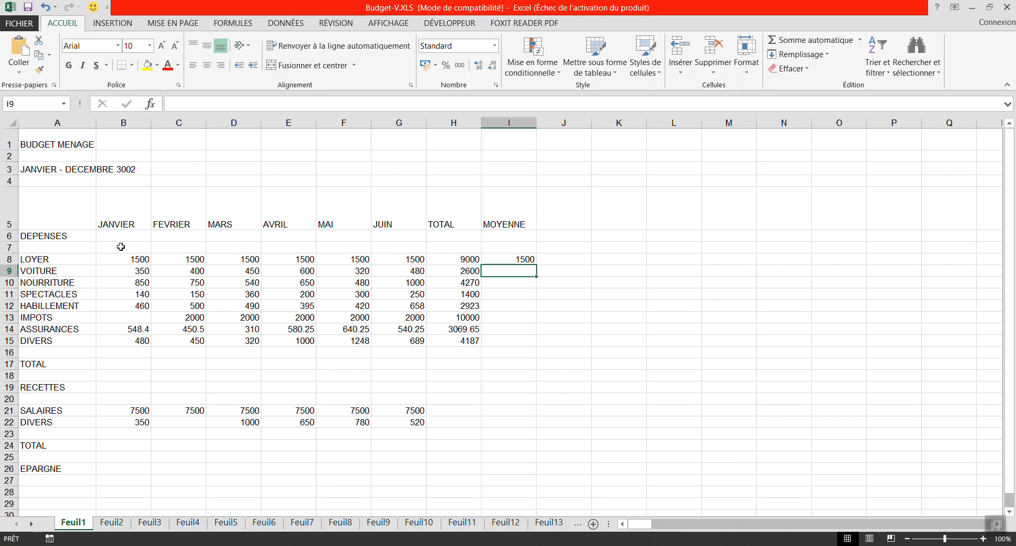
Copy the MOYENNE formula from I8 down through the DIVERS expense row, I15
click(132, 259)
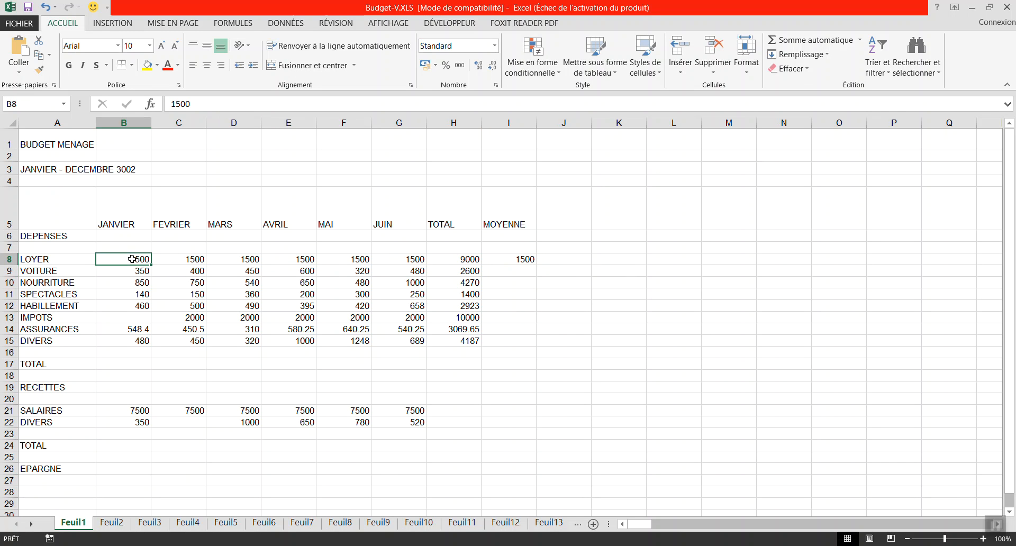
ctrl+click(397, 258)
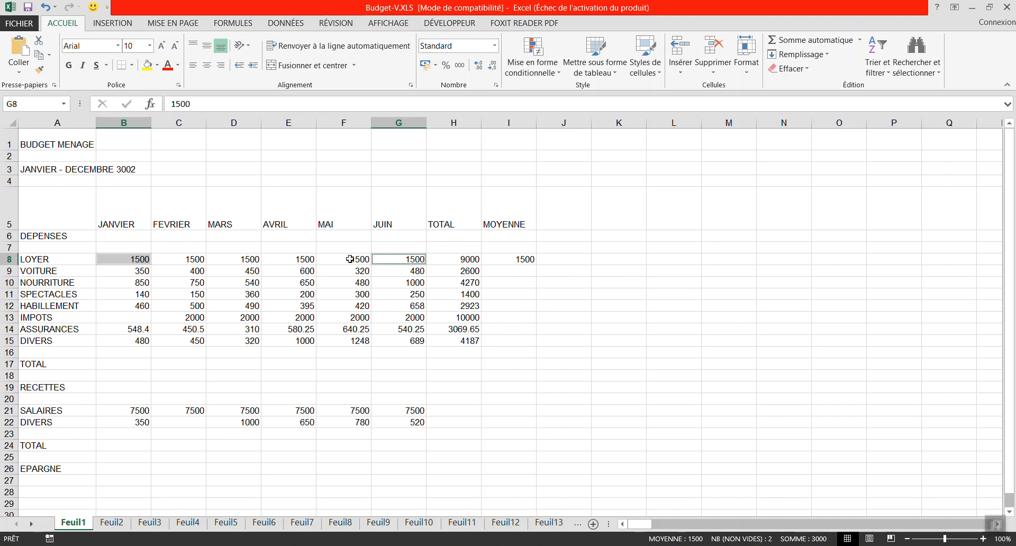
click(526, 261)
drag(538, 265, 531, 350)
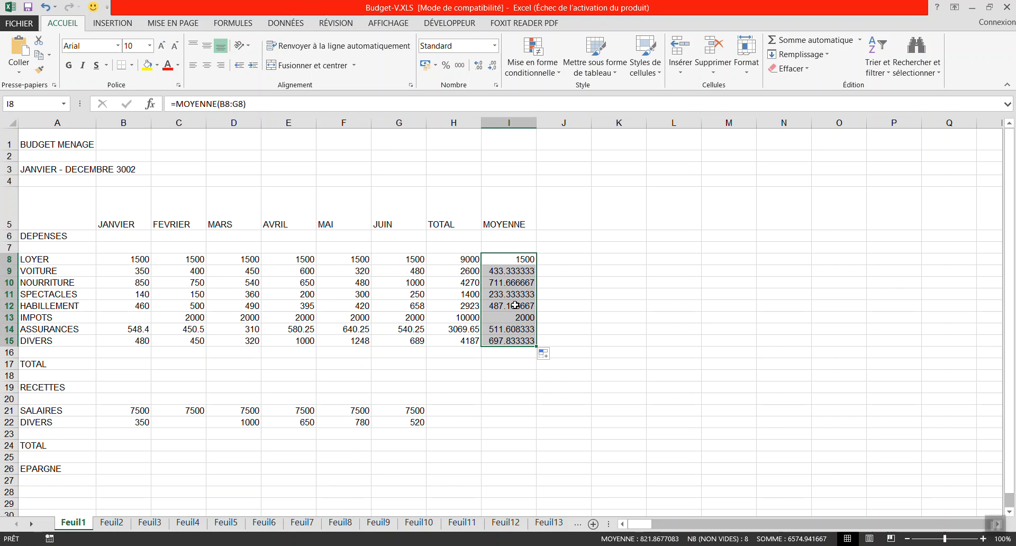
Change the column heading in H5 to "TOTAL DES 6 MOIS"
click(567, 220)
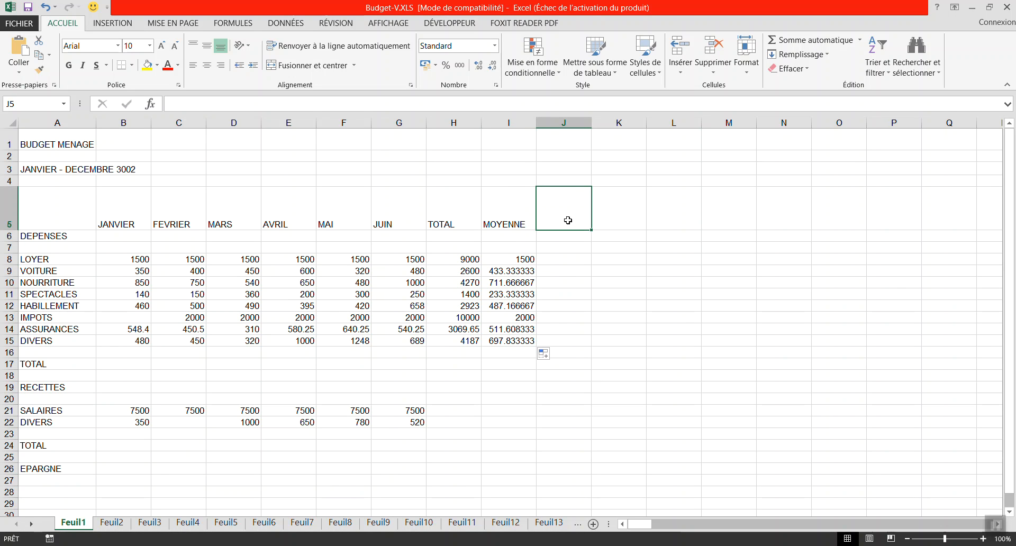
key(alt+Tab)
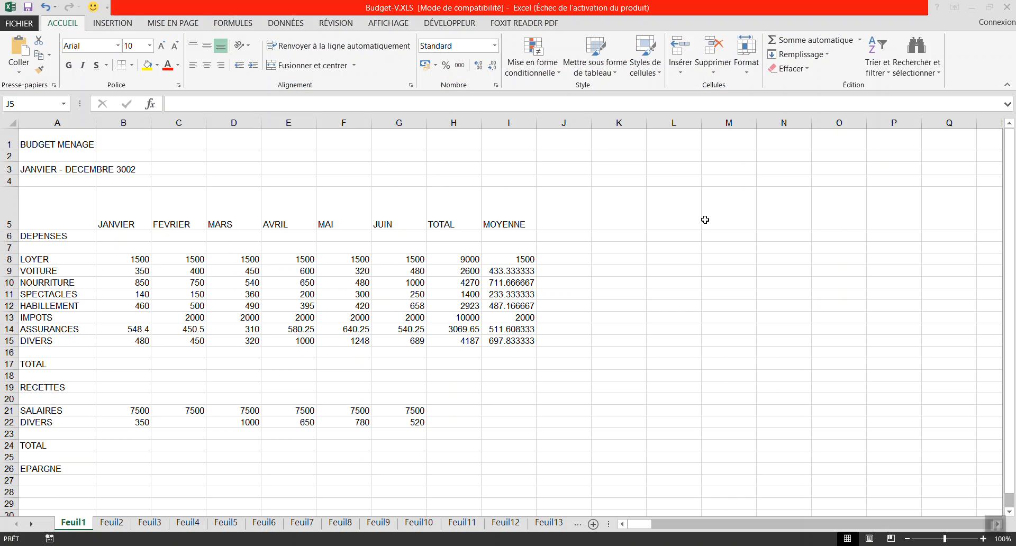
key(alt+Tab)
double_click(465, 225)
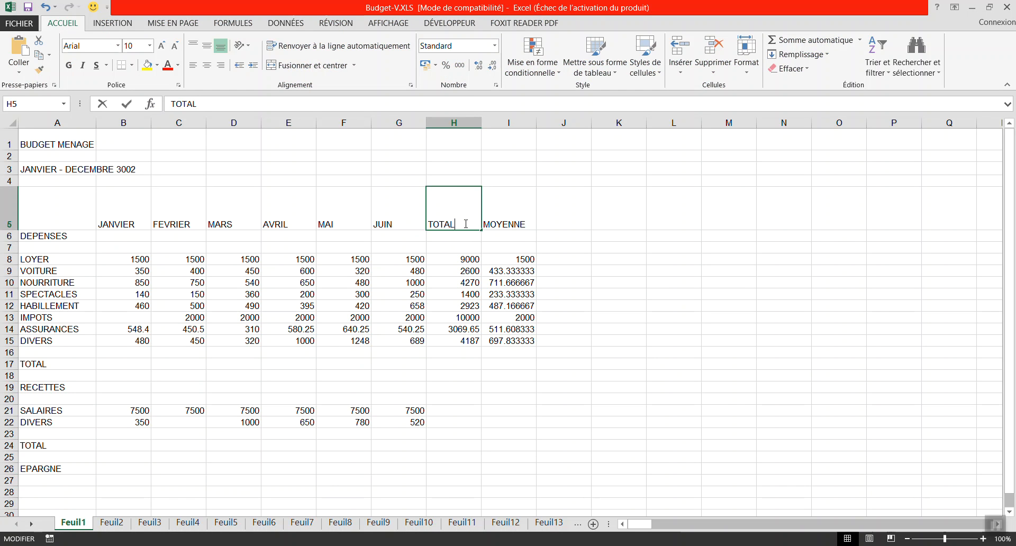
text(DES &)
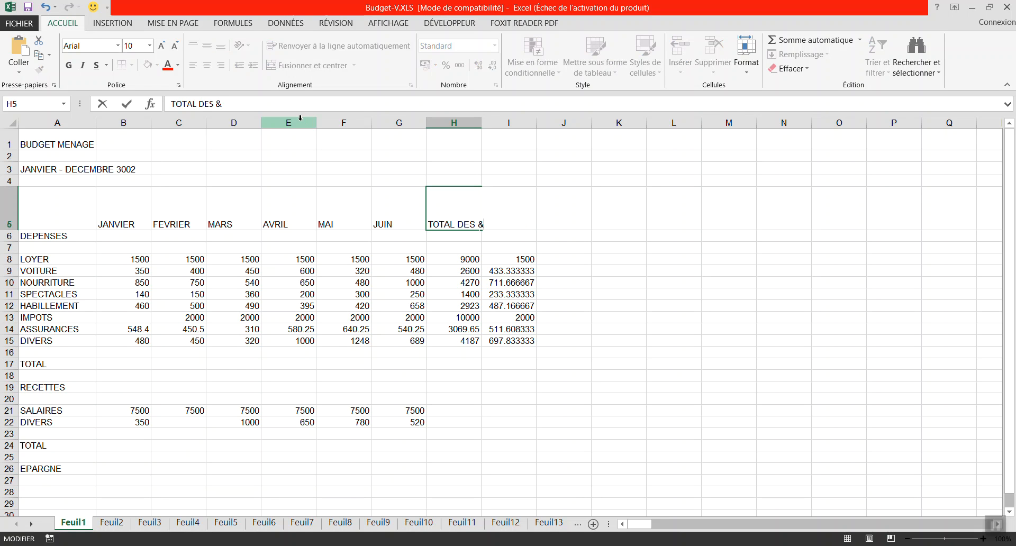
key(BackSpace)
text(6 MOIS)
click(525, 229)
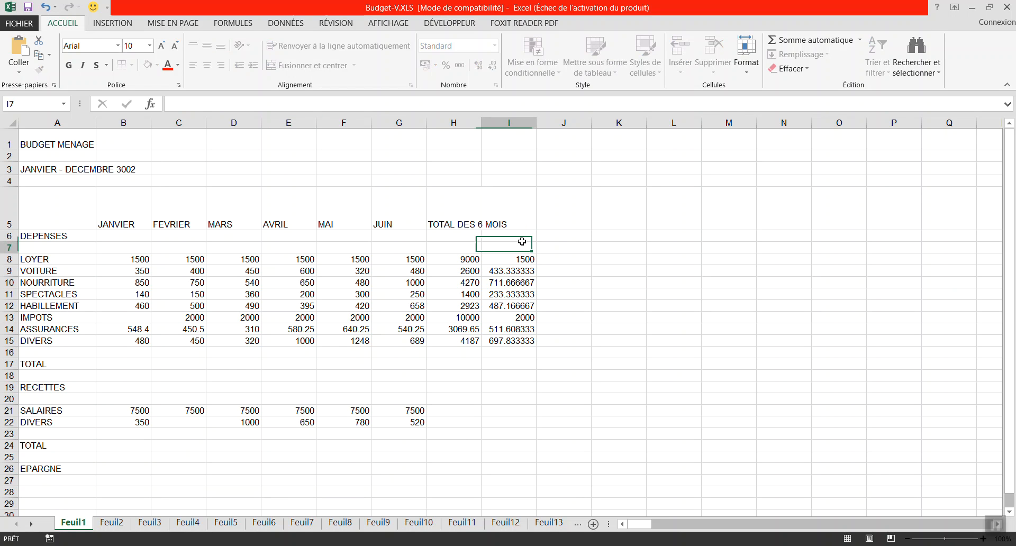
Change the column heading in I5 to "MOYENNE DES 6 MOIS"
text(MOYENNE)
key(ctrl+Return)
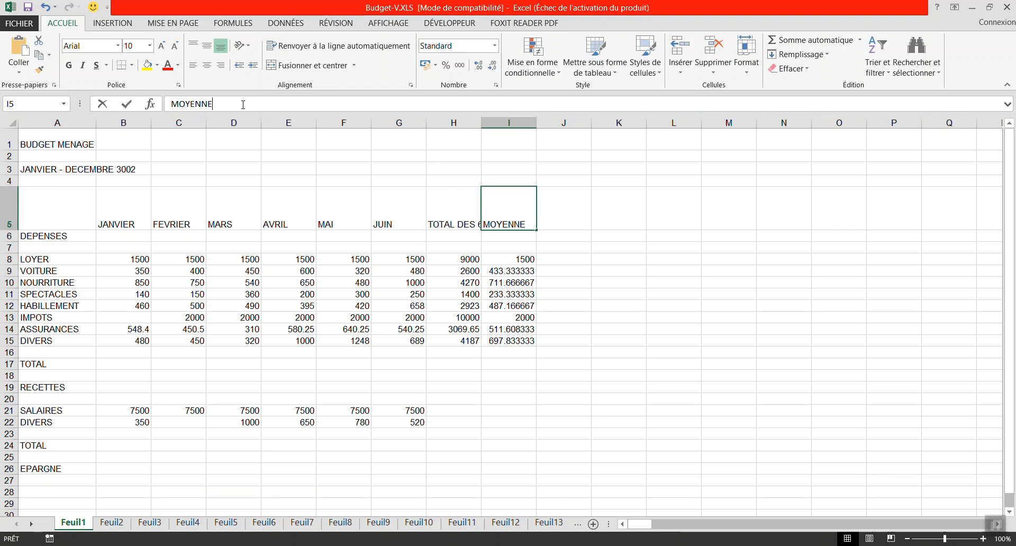
click(242, 104)
text(DES )
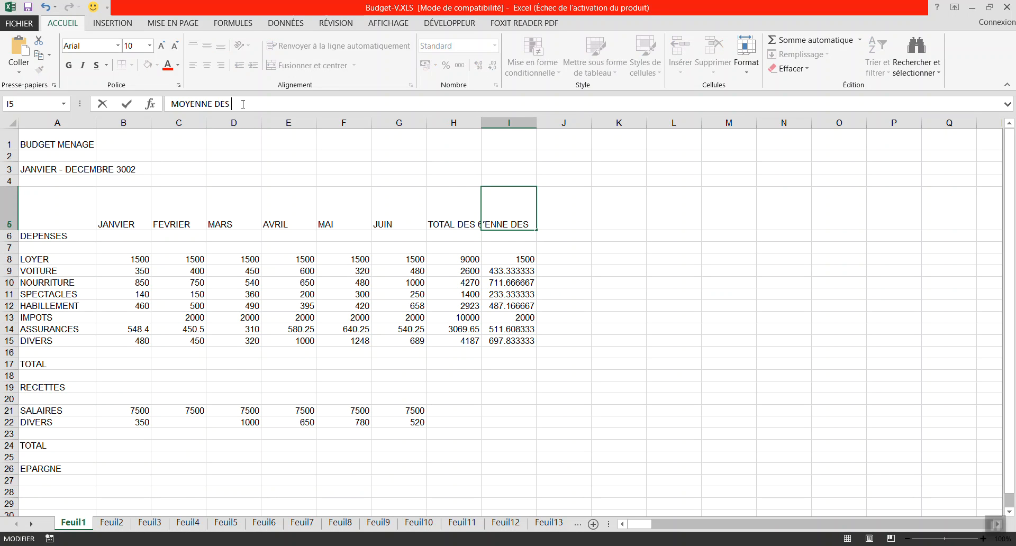
text(6 MOIS)
click(570, 247)
Consult the model budget in Foxit Reader, return to Excel and enter the heading "Dépense la plus élevée" in J5
click(572, 210)
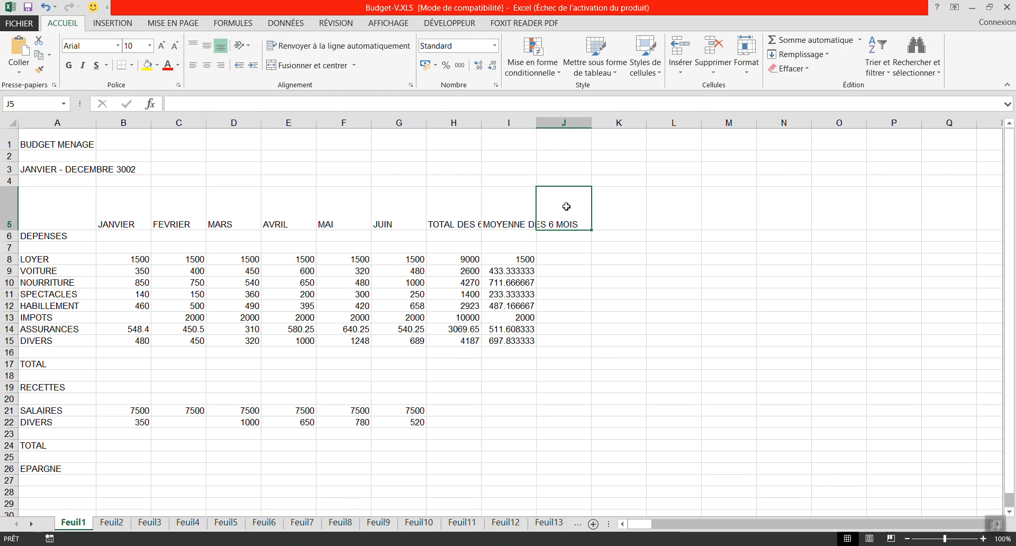
key(alt+Tab)
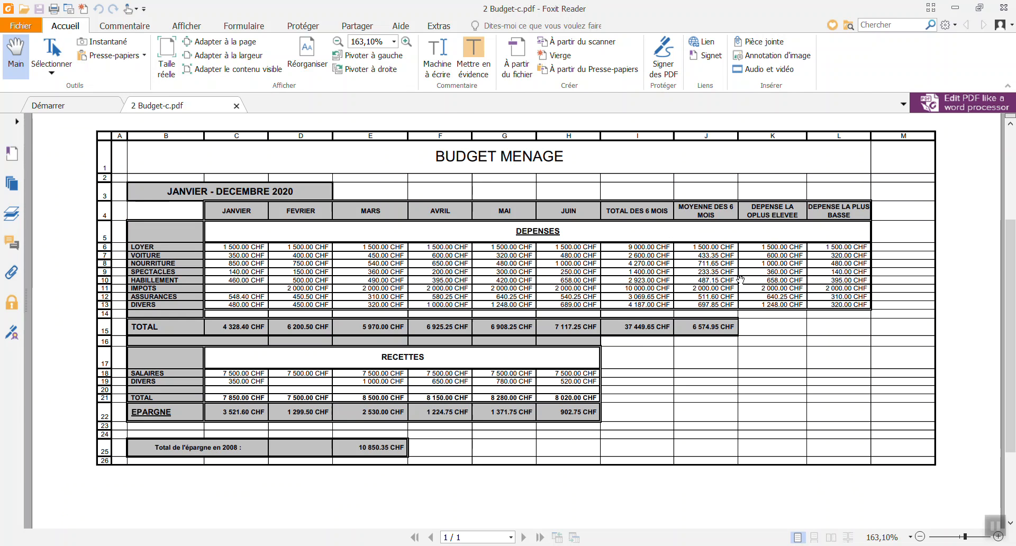
key(alt+Tab)
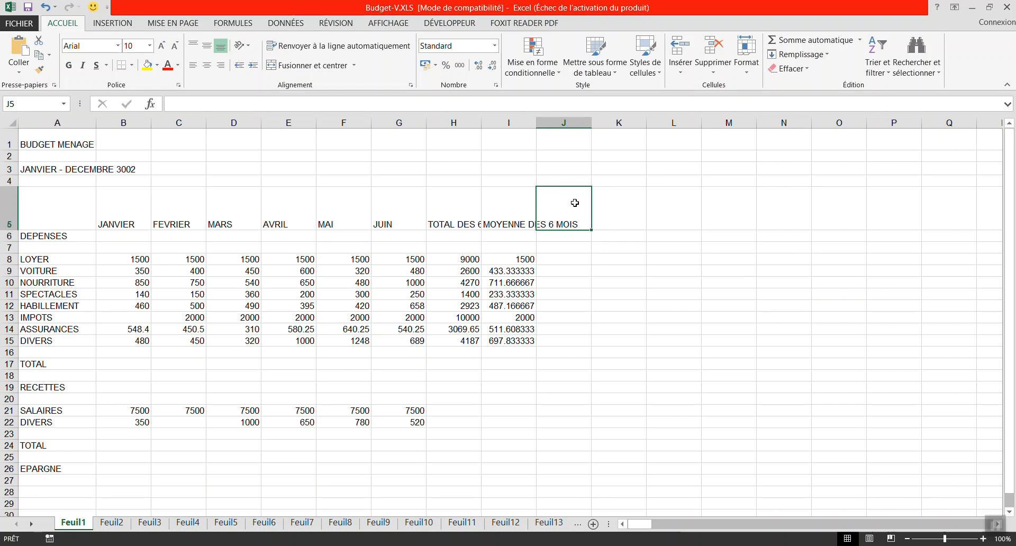
text(Dépens)
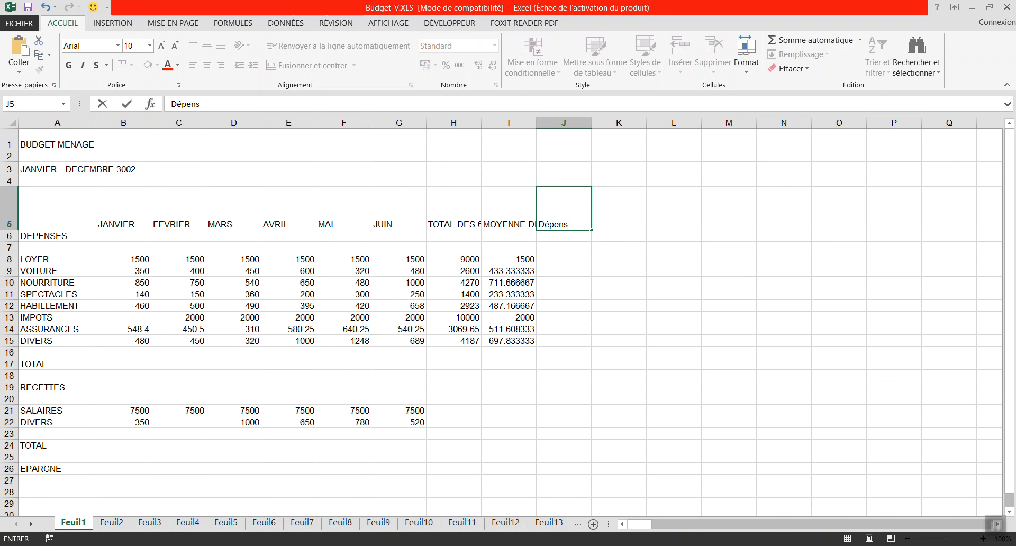
text(e la plus élevée)
click(609, 259)
Enter the column heading "Dépense la plus basse" in K5
click(620, 207)
text(Dö)
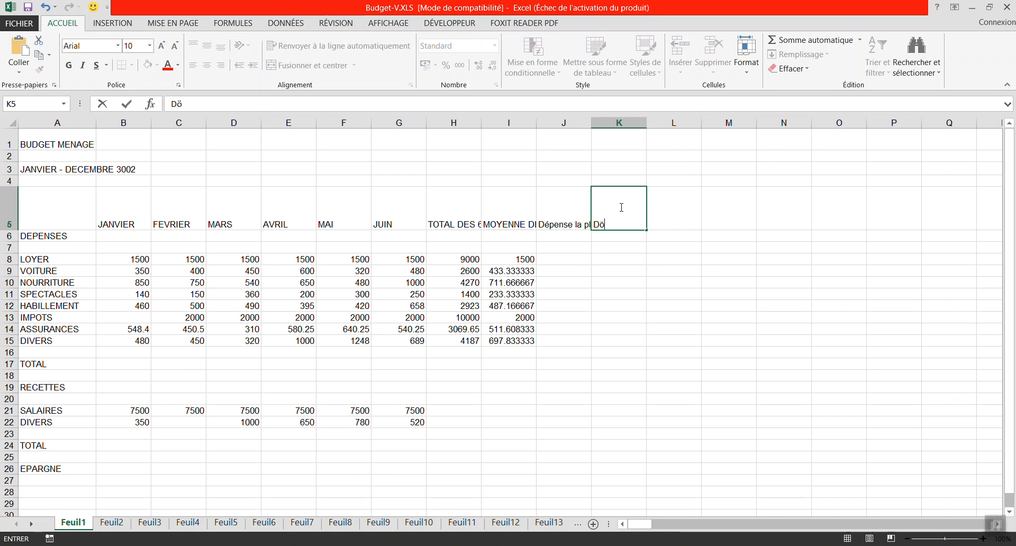
text(pense la plus basse)
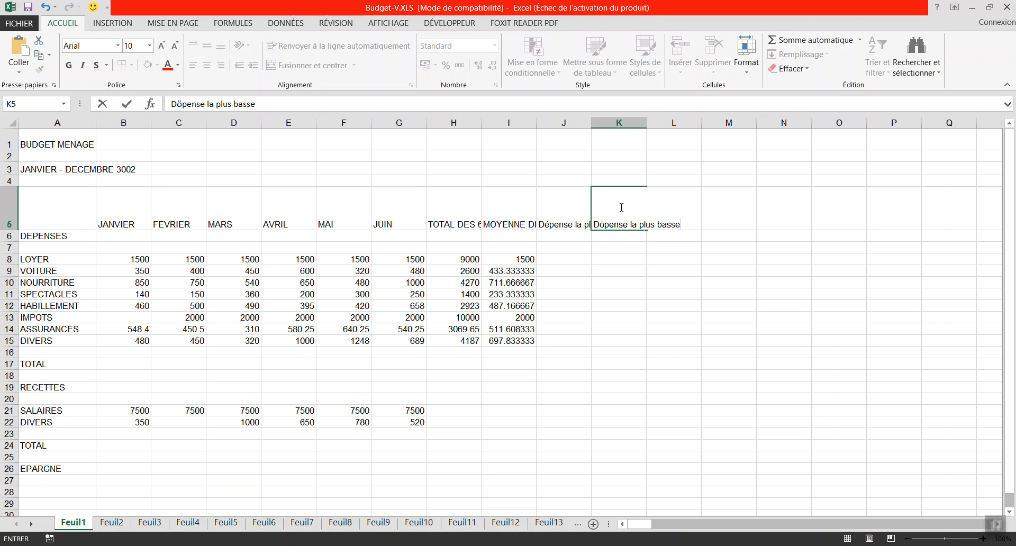
click(605, 221)
key(BackSpace)
text(é)
click(640, 272)
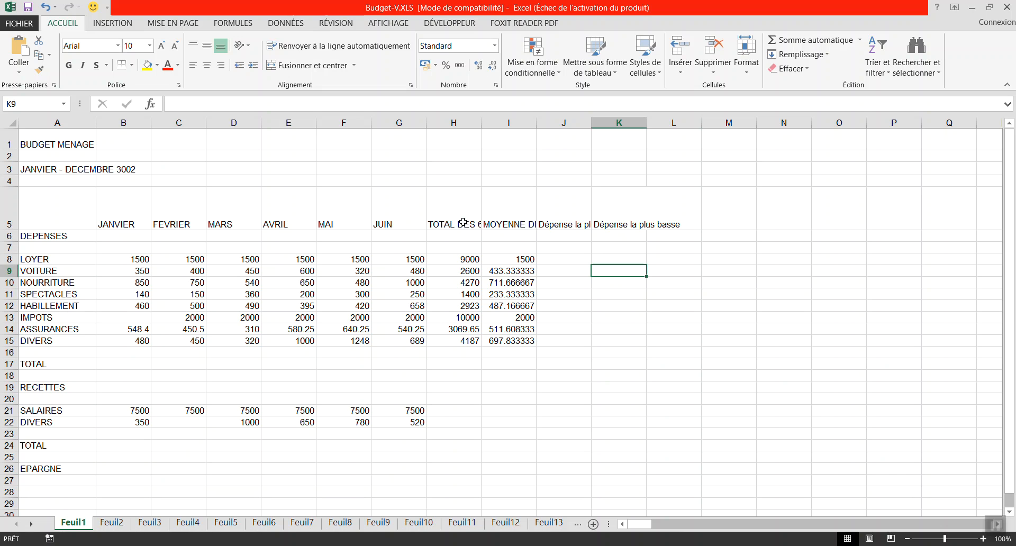
Wrap the text of the whole heading row 5 and centre it vertically and horizontally
click(11, 215)
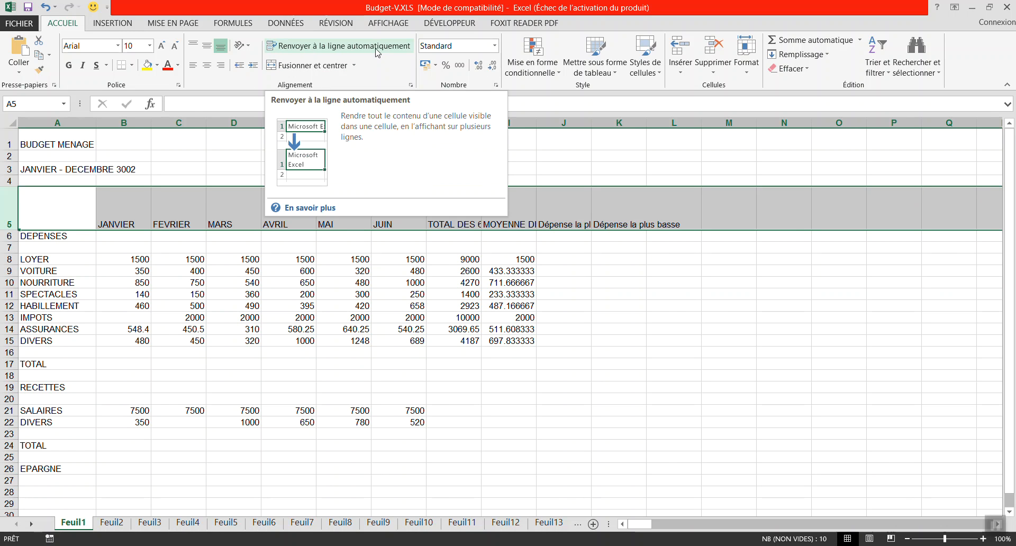
click(303, 51)
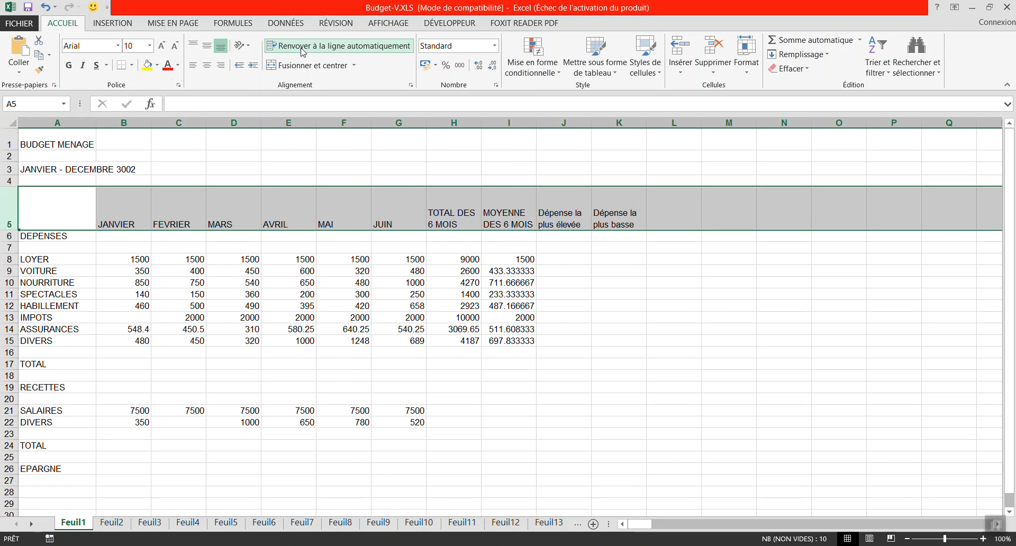
click(207, 48)
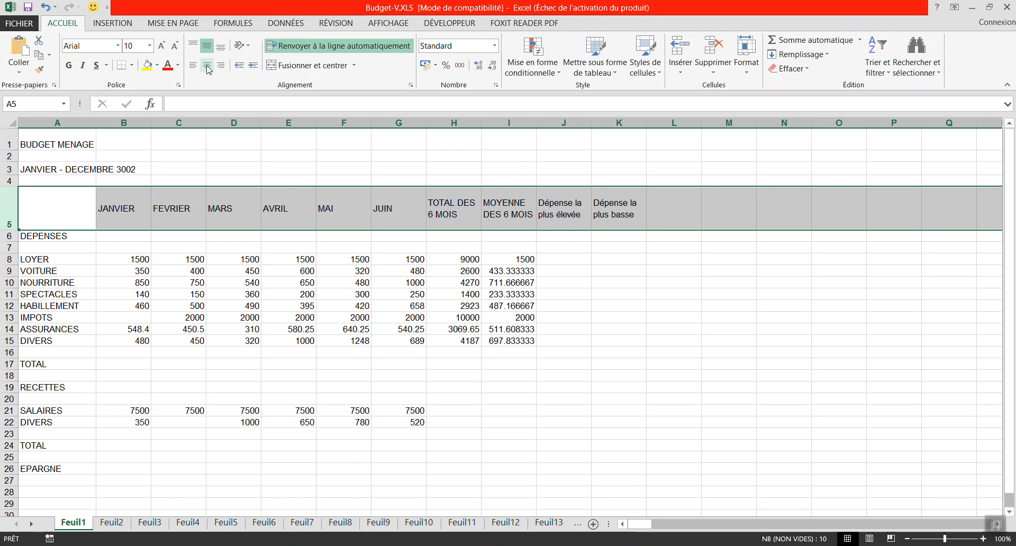
click(207, 67)
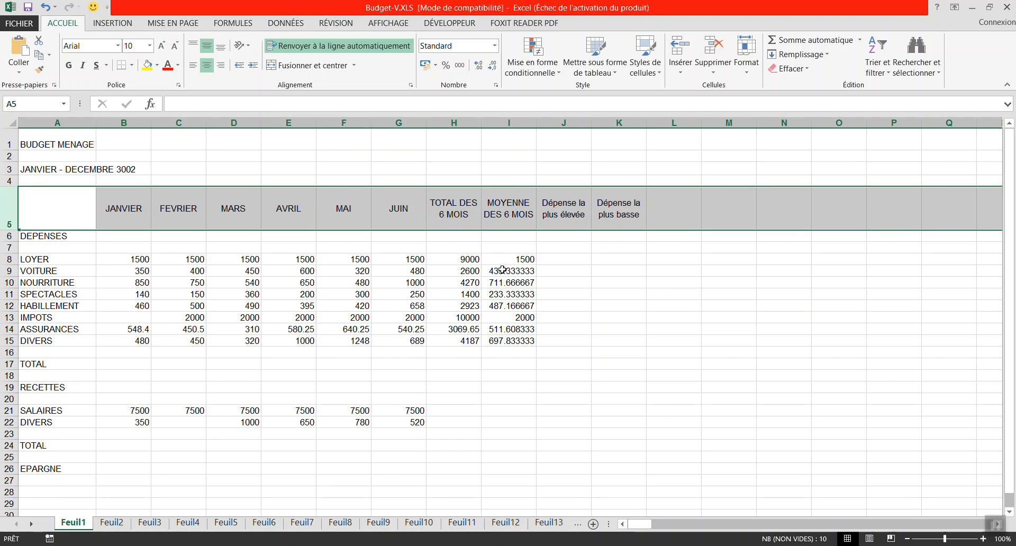
Calculate the highest LOYER expense in J8 with the MAX function over B8:G8
click(556, 259)
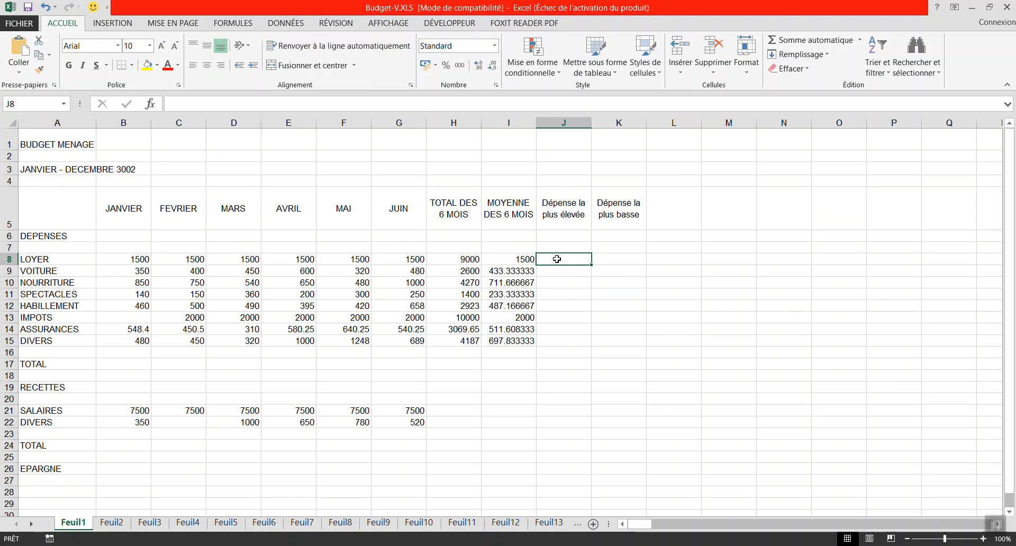
text(=)
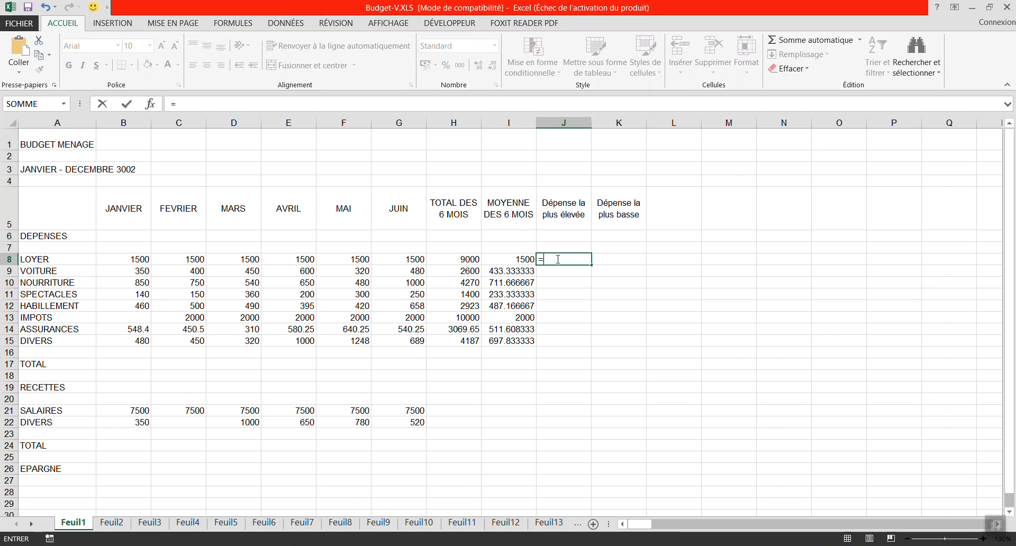
text(max()
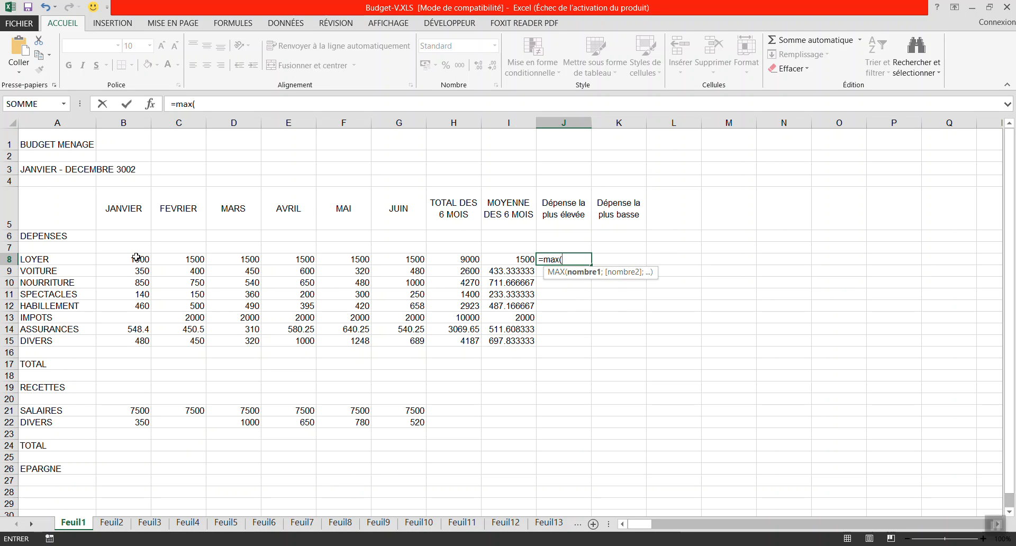
drag(136, 259, 408, 259)
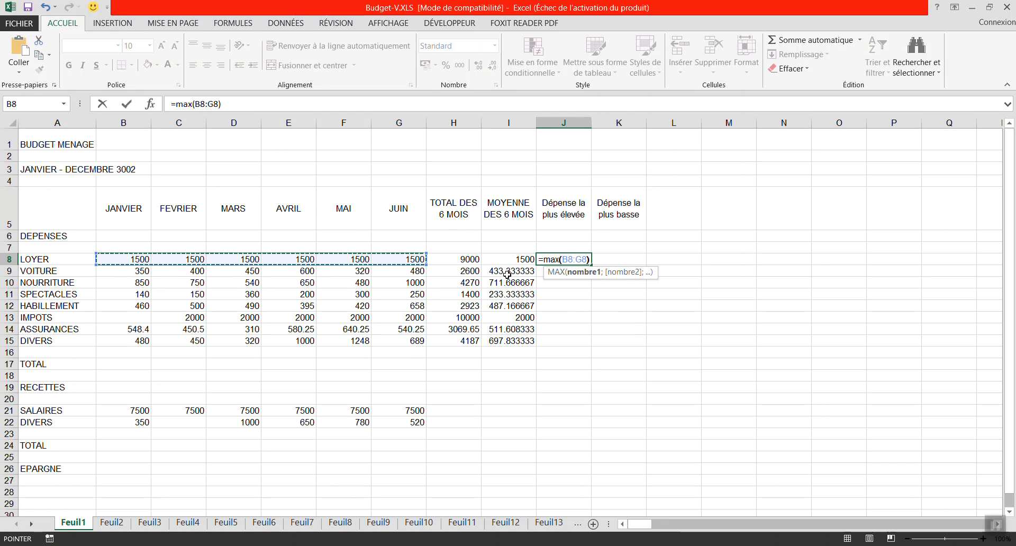
key(Return)
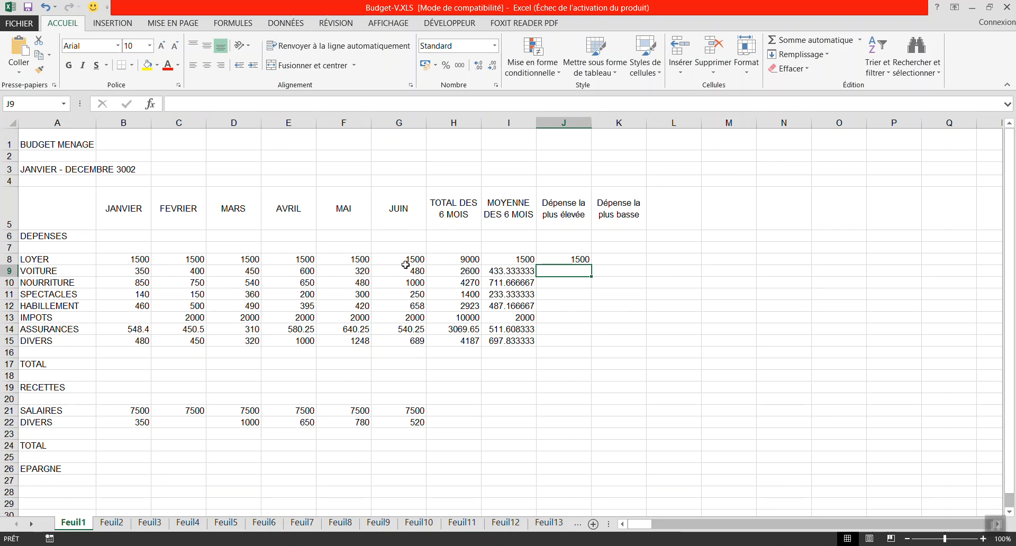
Copy the MAX formula from J8 down to J15 and check the formulas for IMPOTS and ASSURANCES
click(581, 259)
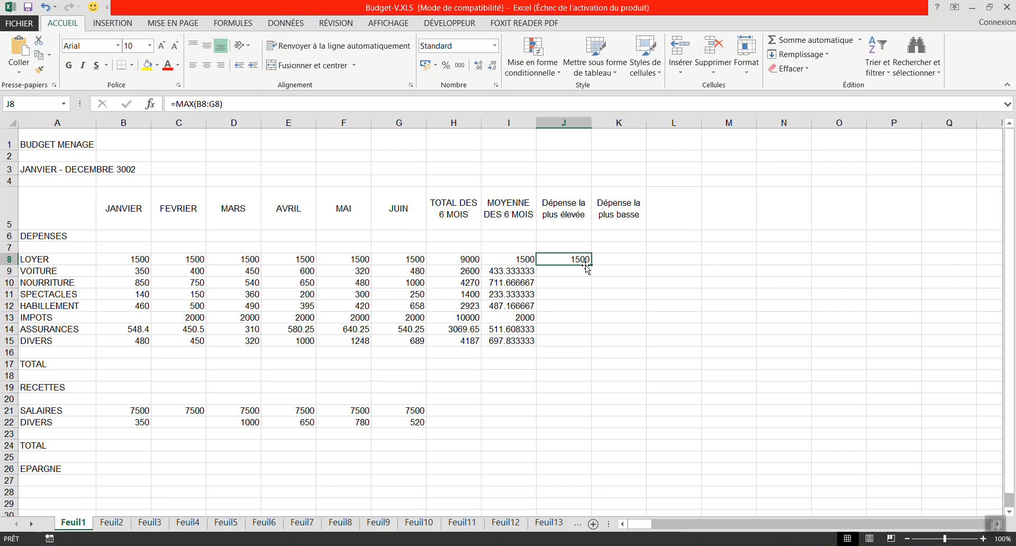
drag(593, 262, 584, 345)
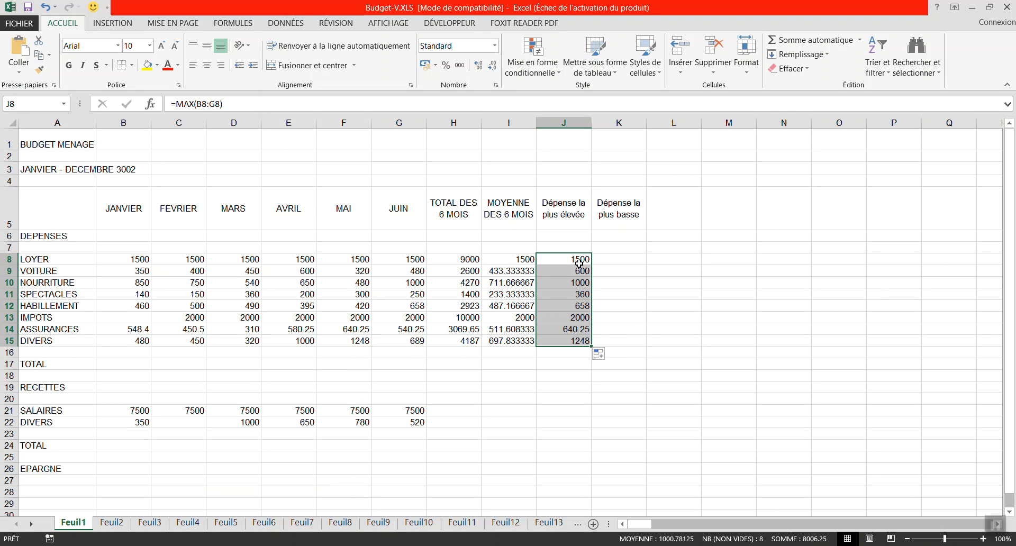
click(578, 320)
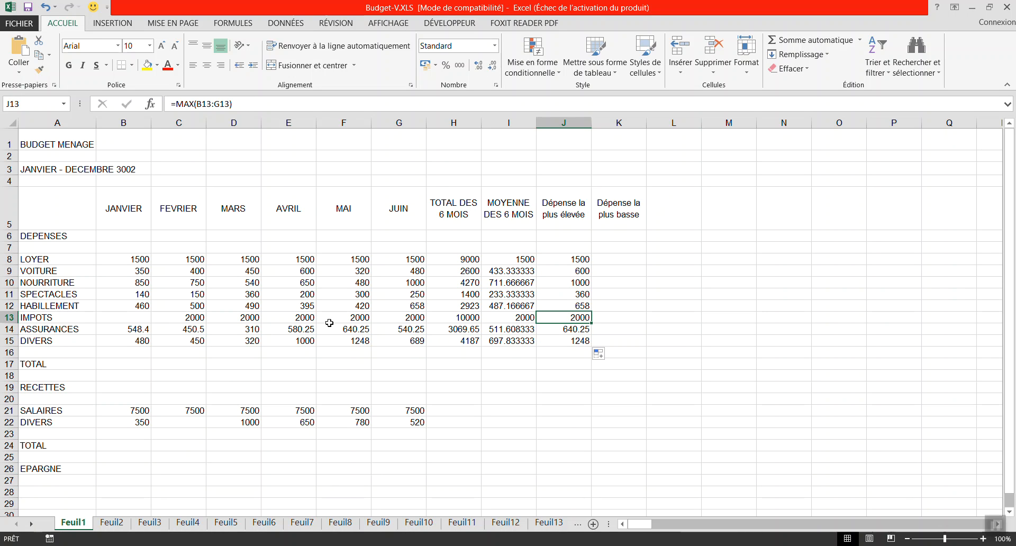
click(586, 330)
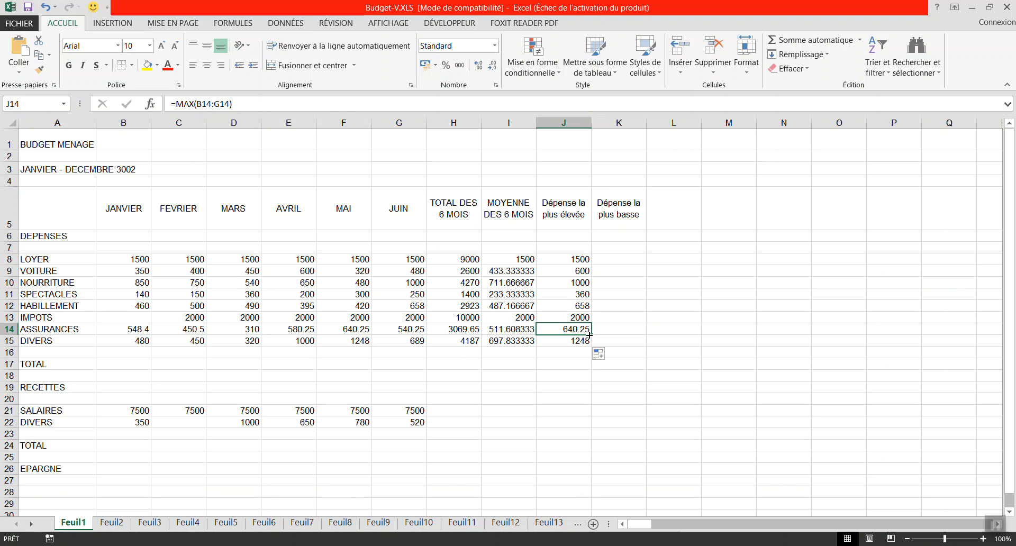
Calculate the lowest LOYER expense in K8 with MIN over B8:G8 and copy the formula down to K15
click(614, 258)
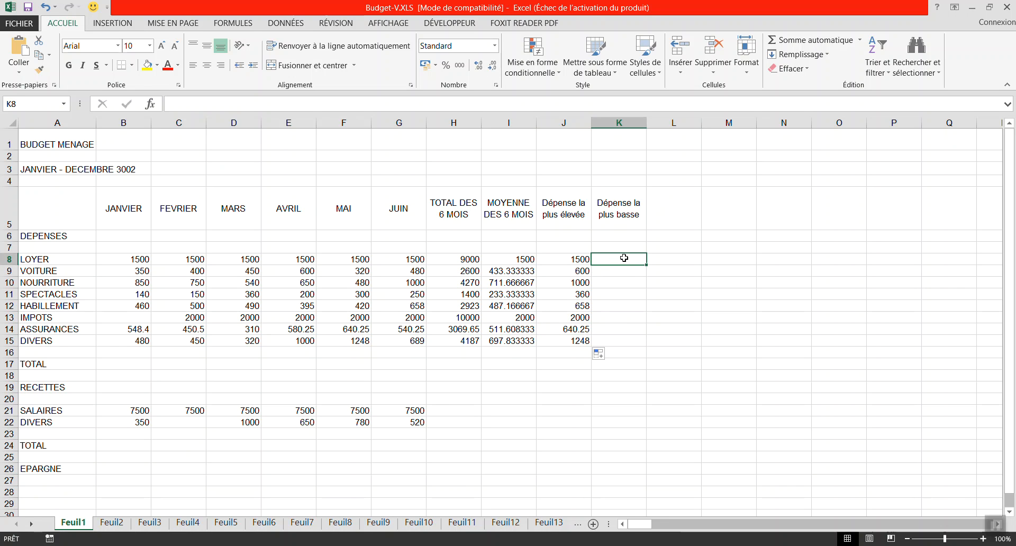
text(=min)
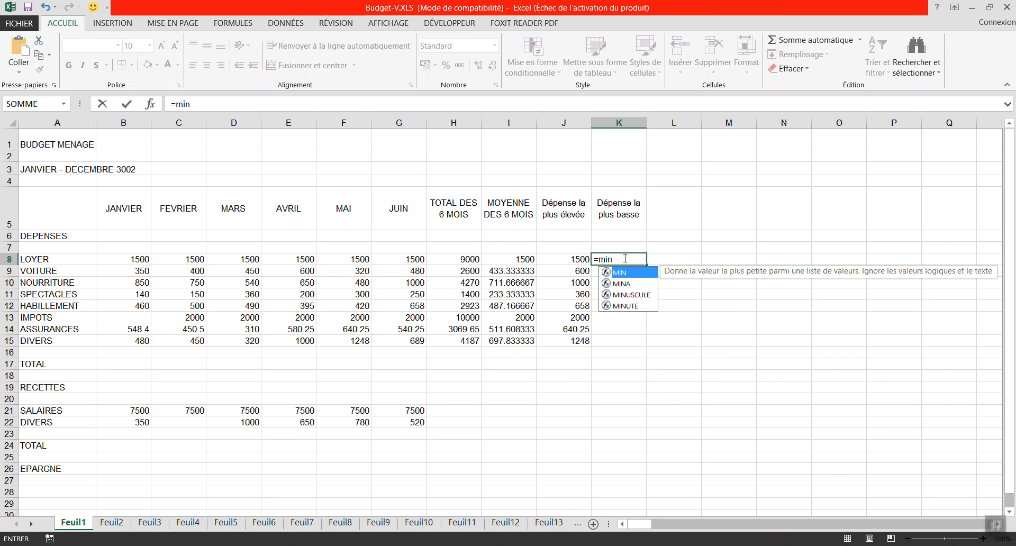
key(Escape)
text(()
click(132, 261)
drag(160, 265, 412, 258)
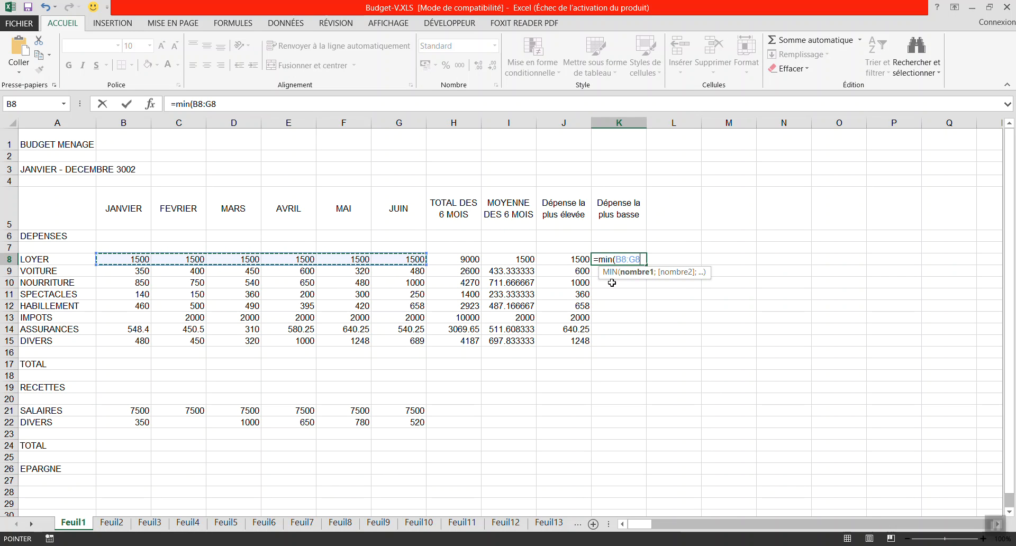
key(Return)
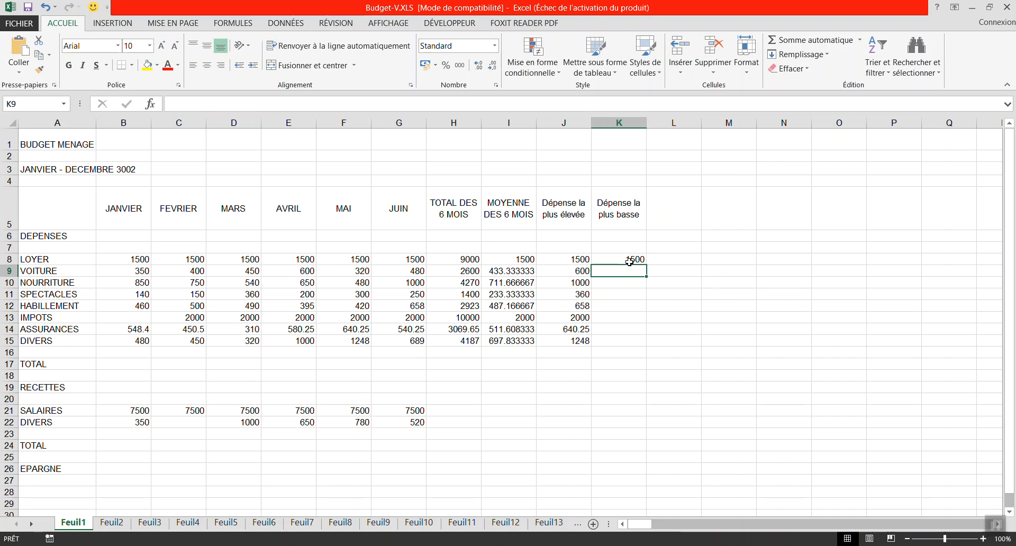
click(629, 262)
drag(645, 265, 636, 345)
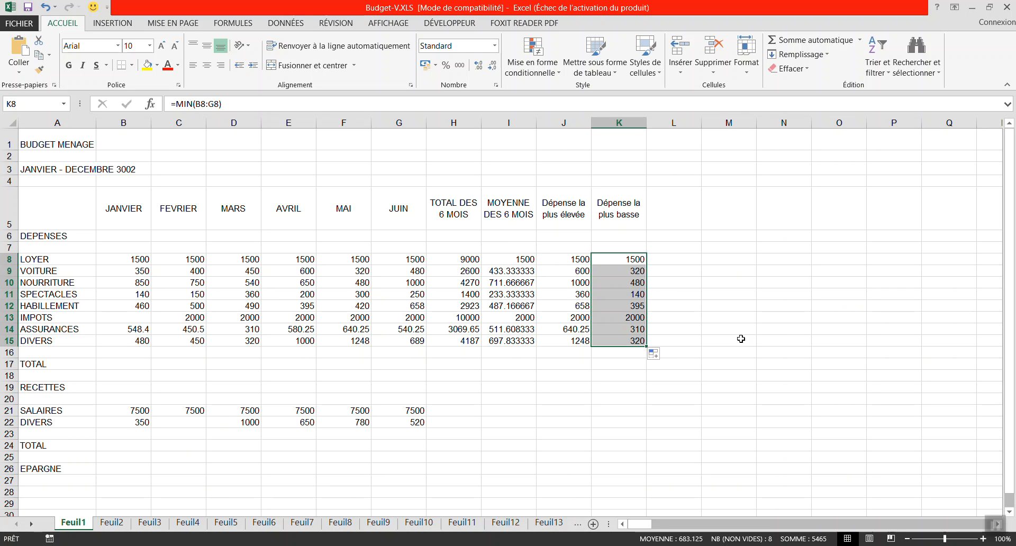
Total the January expenses in B17 with SOMME over B8:B15 and copy the formula across to I17
click(138, 362)
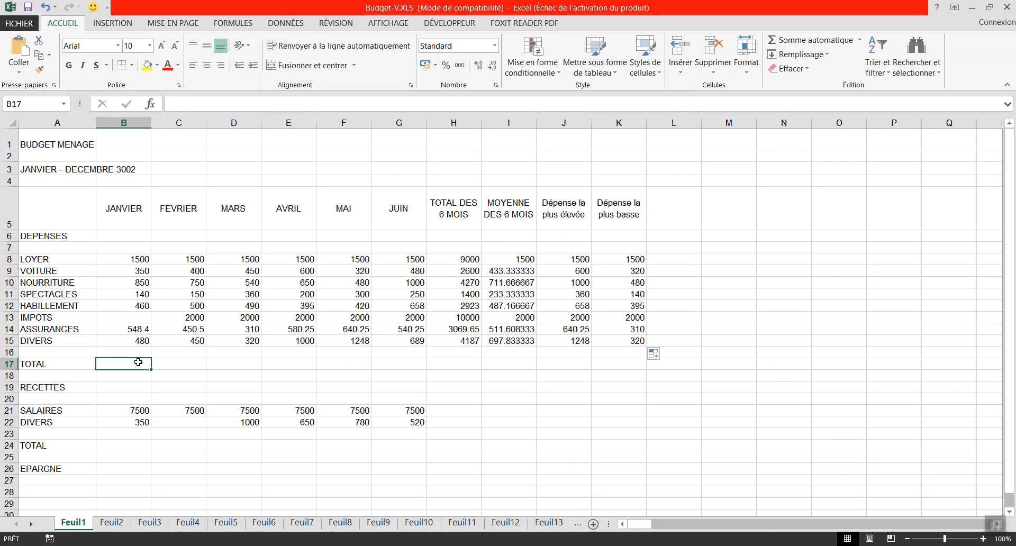
text(=somme()
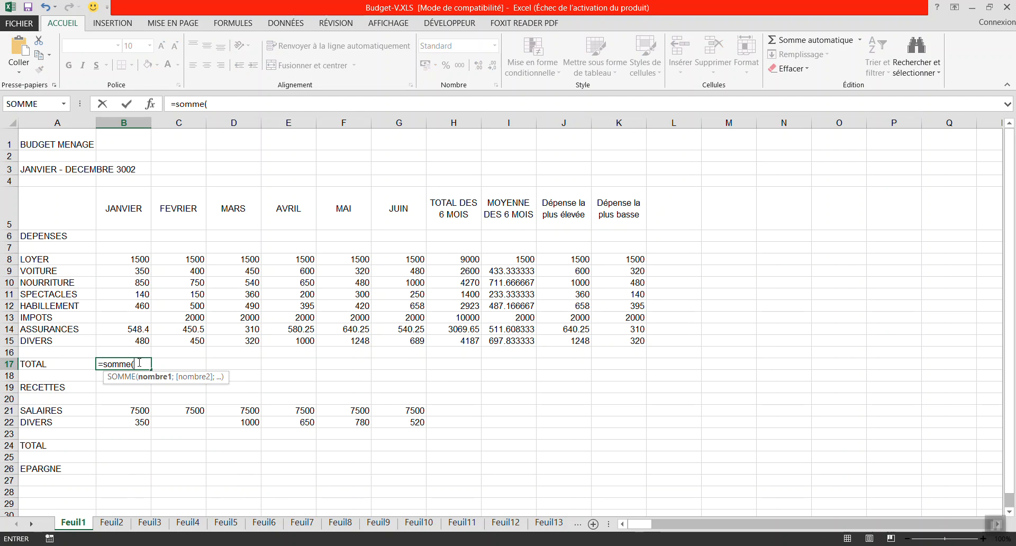
drag(134, 256, 134, 342)
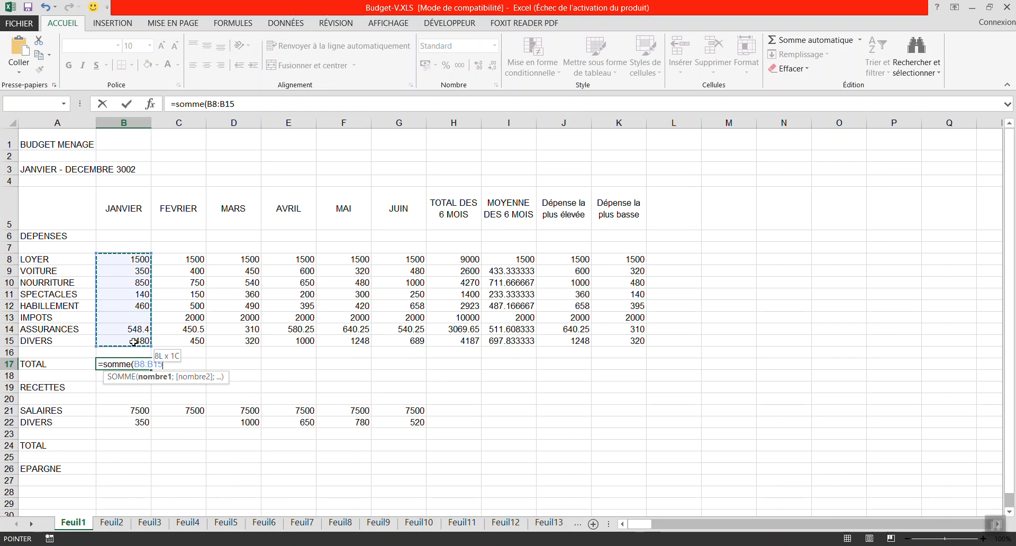
key(Return)
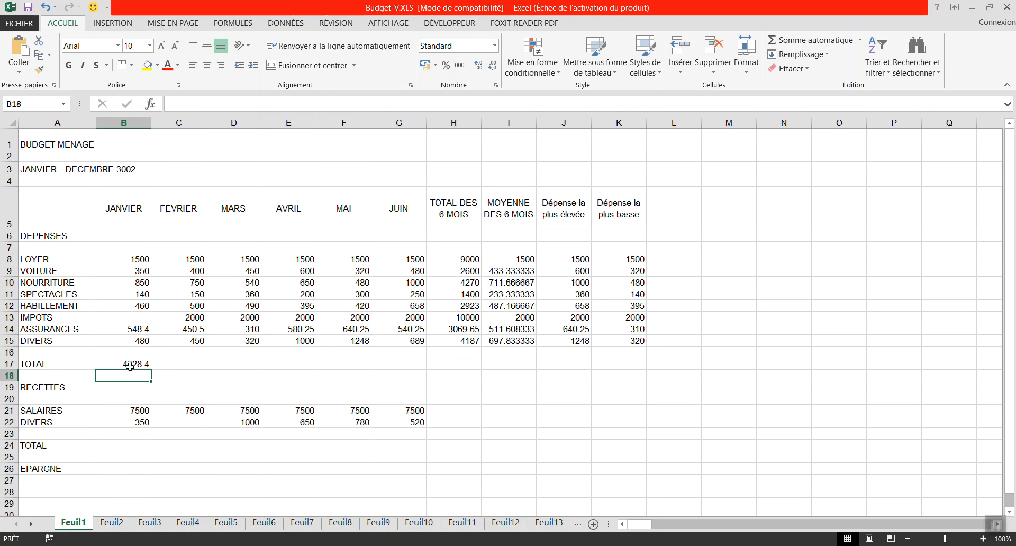
click(133, 364)
drag(151, 369, 536, 371)
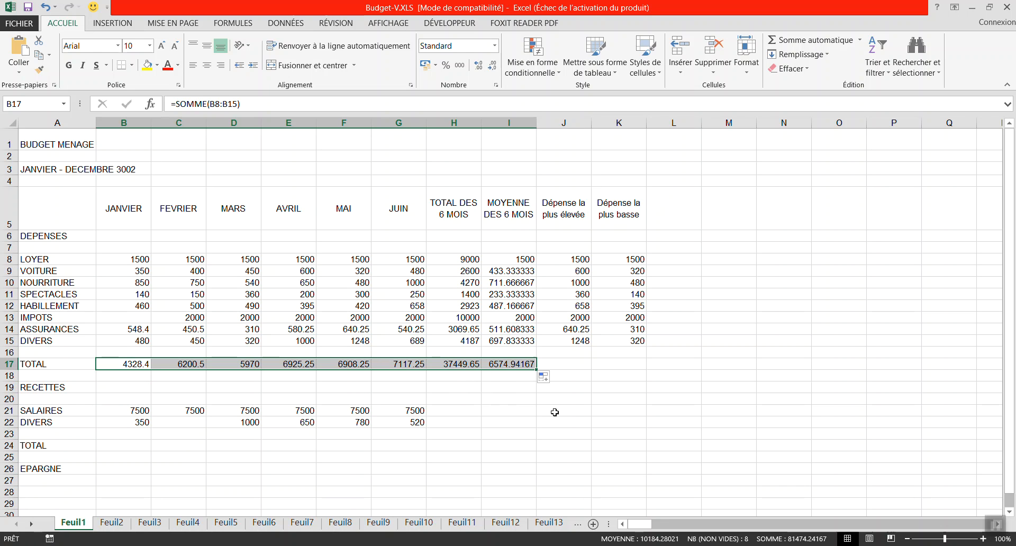
Consult the model budget in Foxit Reader, return to Excel and total the January receipts B21:B22 in B24 with SOMME
key(alt+Tab)
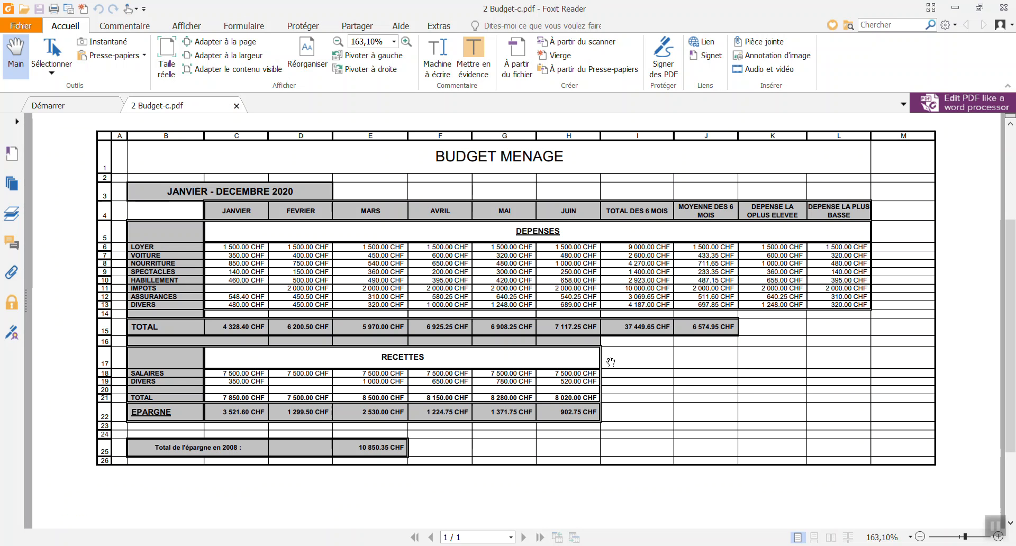
key(alt+Tab)
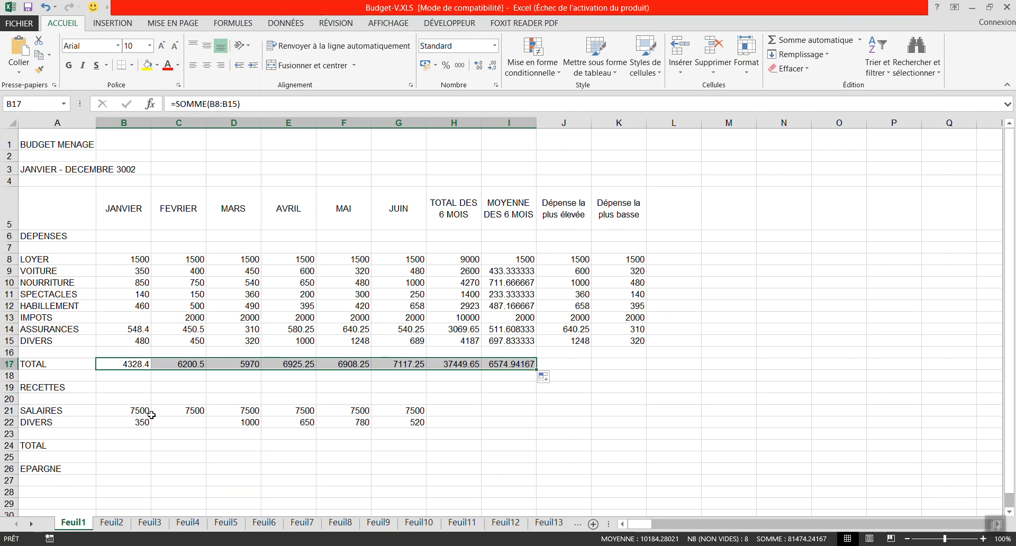
key(alt)
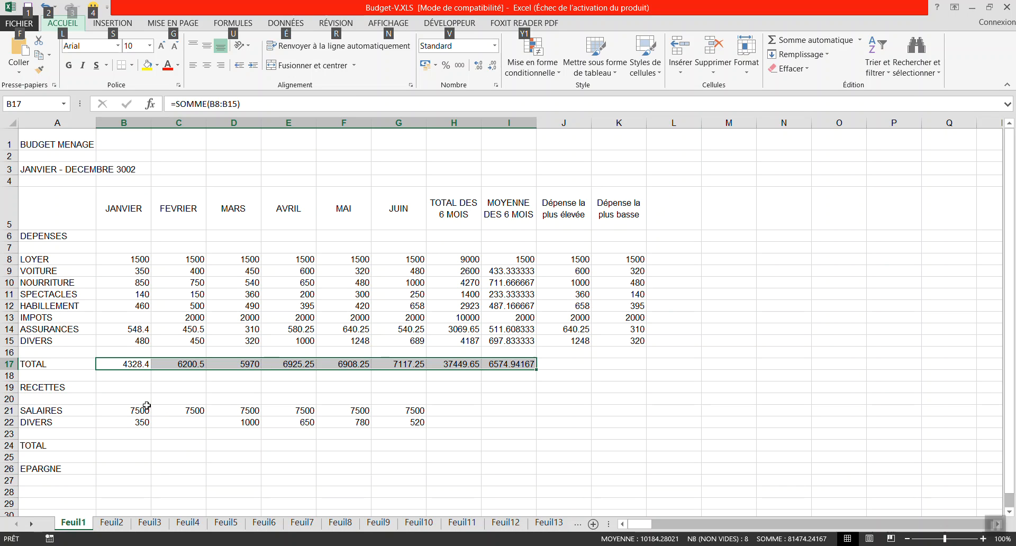
click(130, 447)
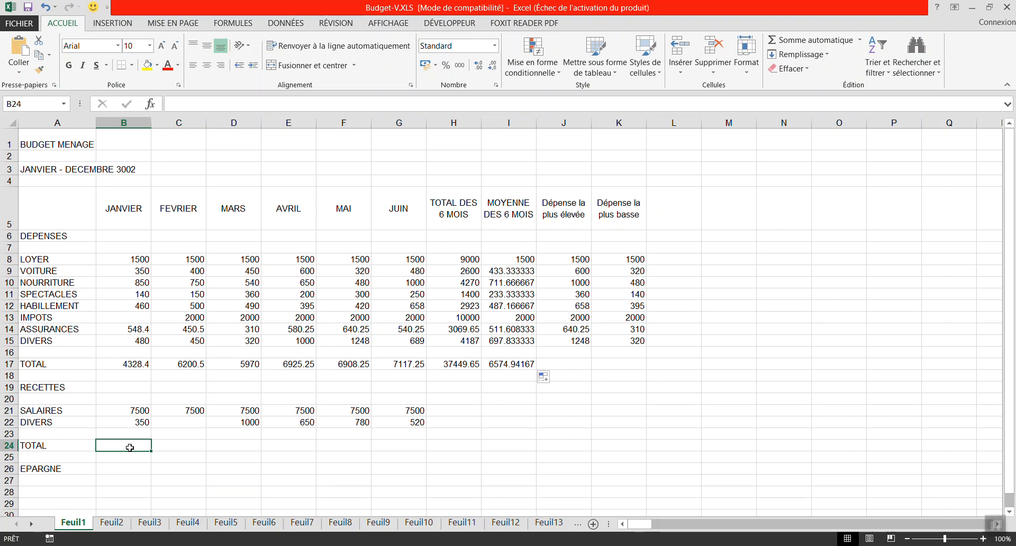
text(=somme()
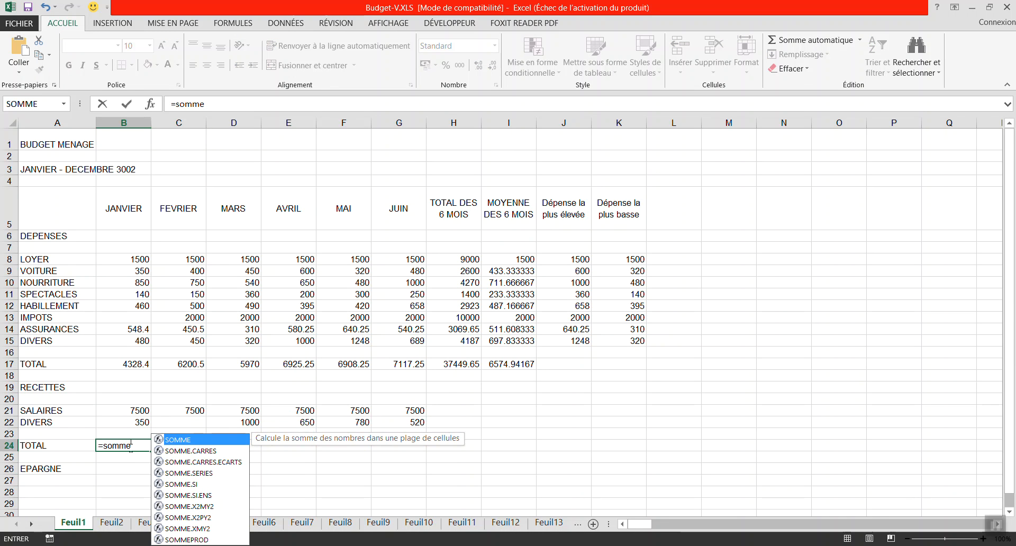
drag(140, 411, 135, 423)
key(Return)
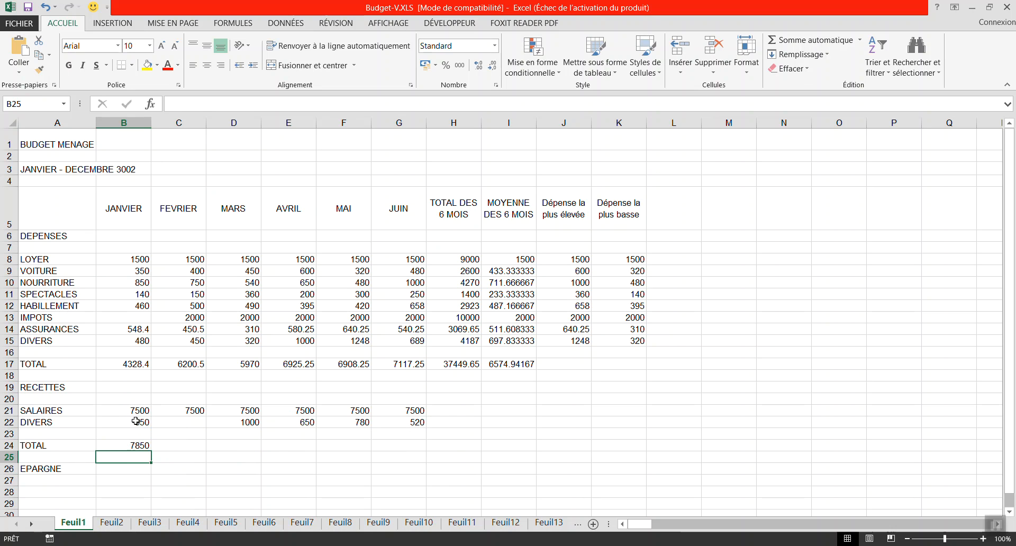
Copy the January receipts total formula from B24 across to G24
click(146, 448)
click(168, 423)
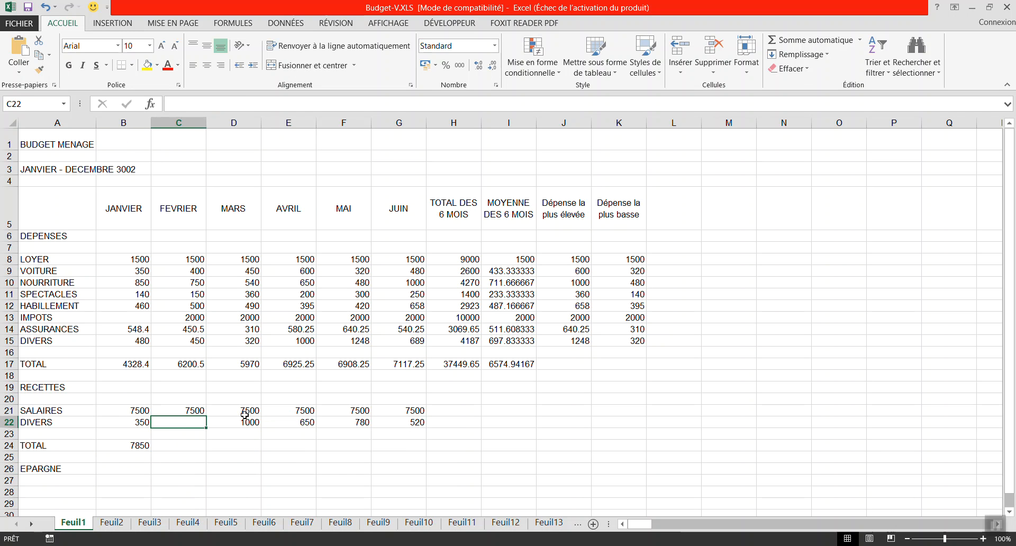
click(138, 444)
drag(151, 450, 427, 450)
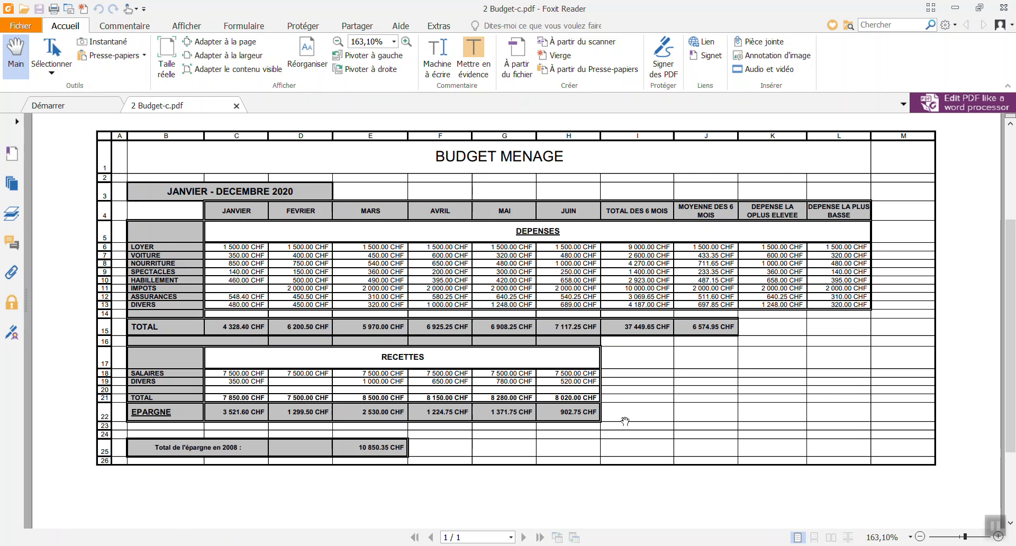
Consult the model budget in Foxit Reader, return to Excel and enter =SOMME(B24;B17) in B26 for the January EPARGNE
key(alt+Tab)
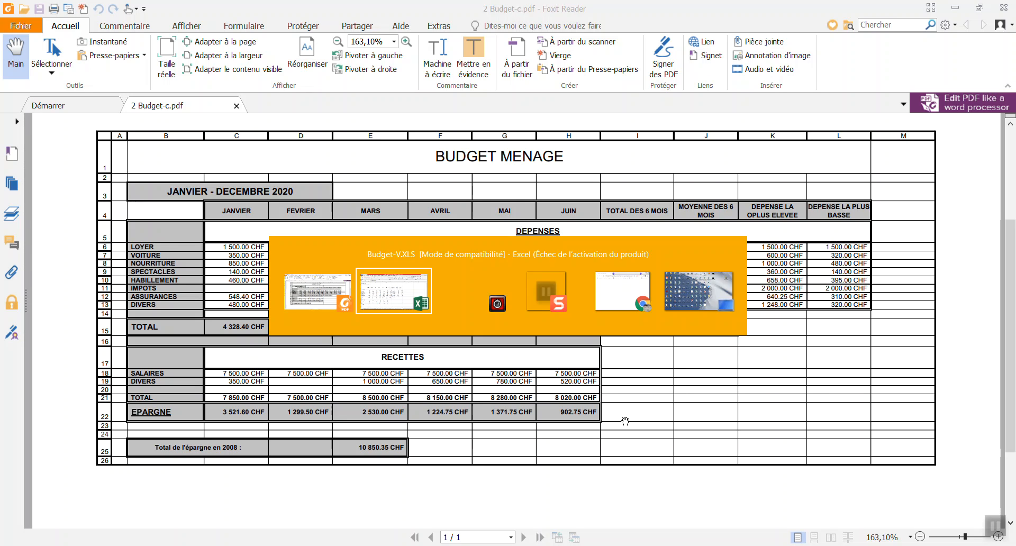
key(alt+Tab)
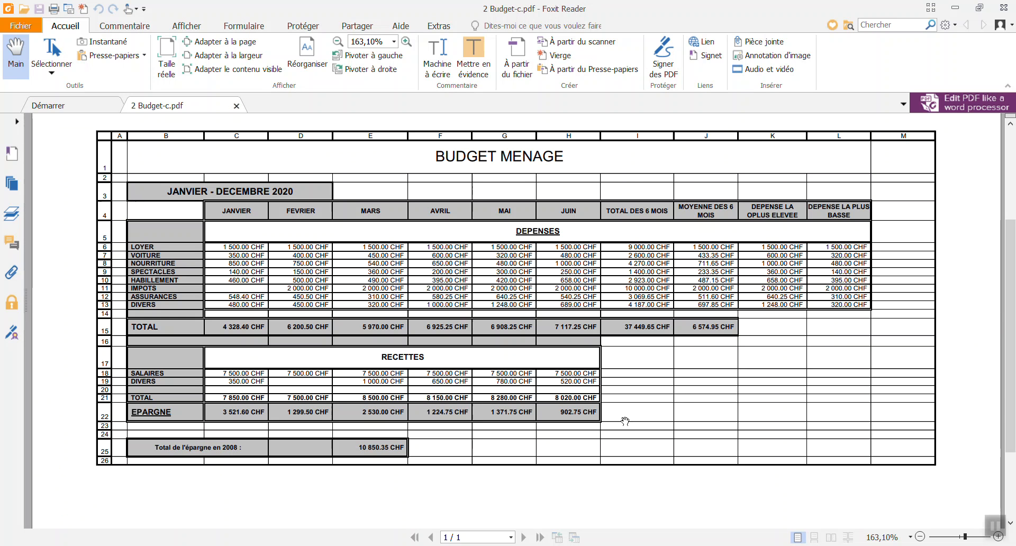
key(alt+Tab)
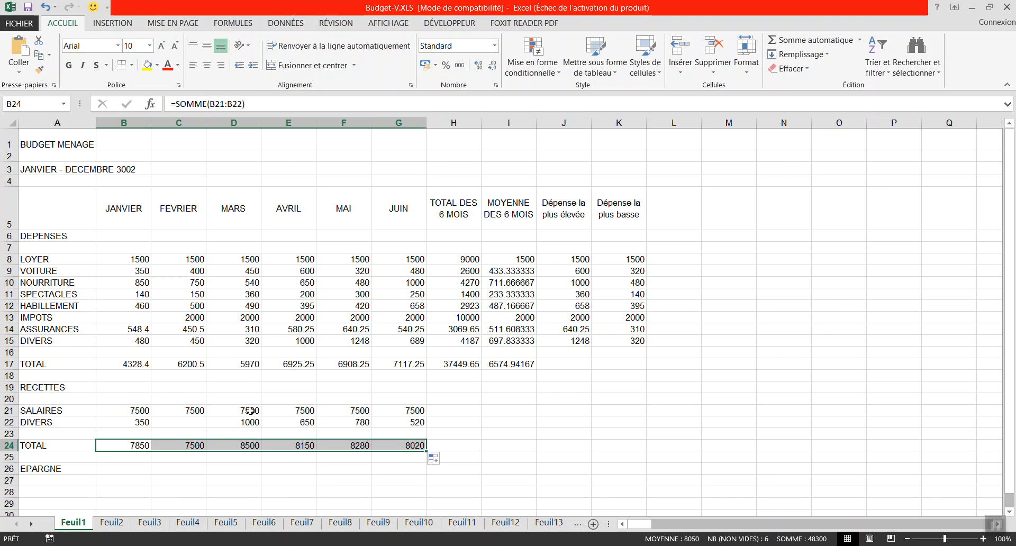
key(alt+Tab)
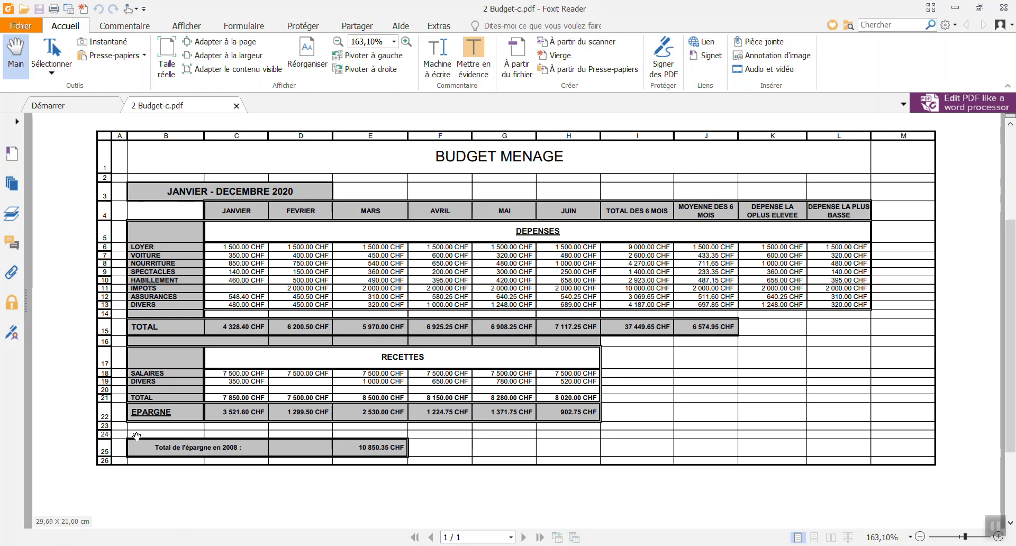
key(alt+Tab)
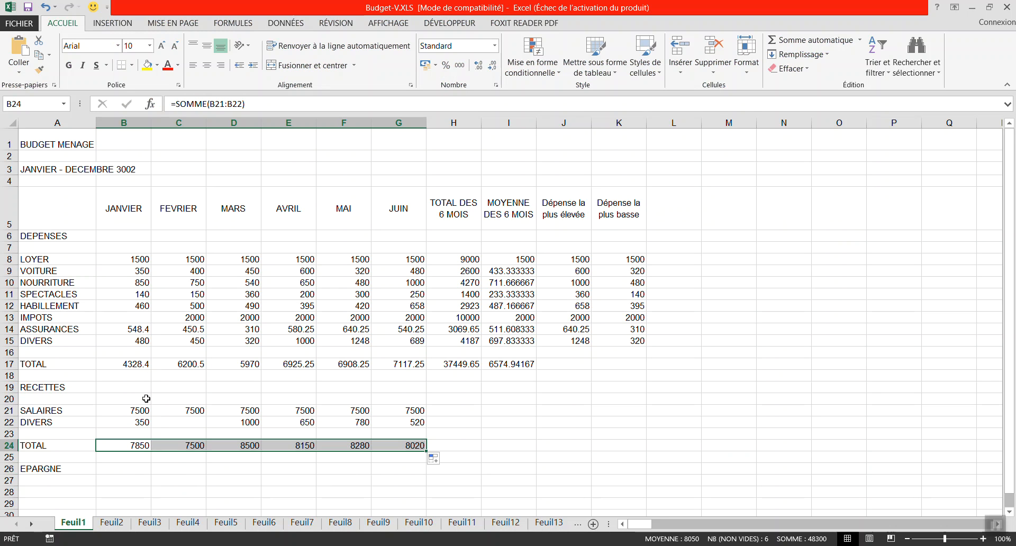
click(135, 469)
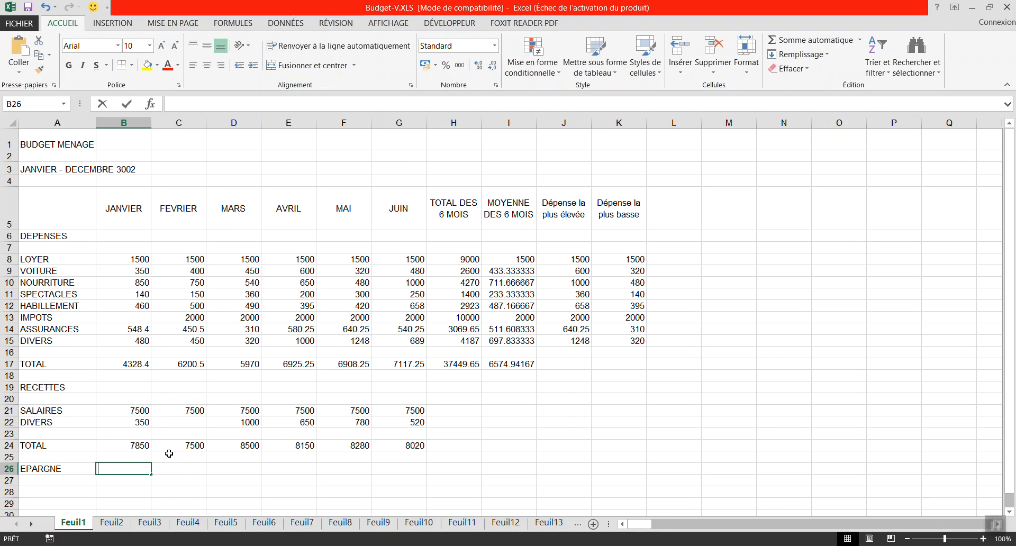
text(=)
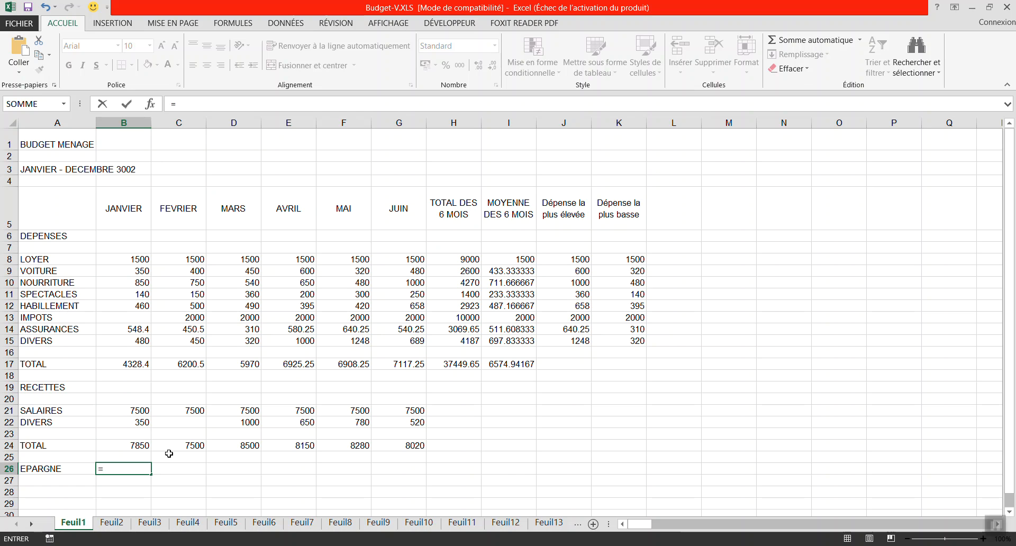
text(somme()
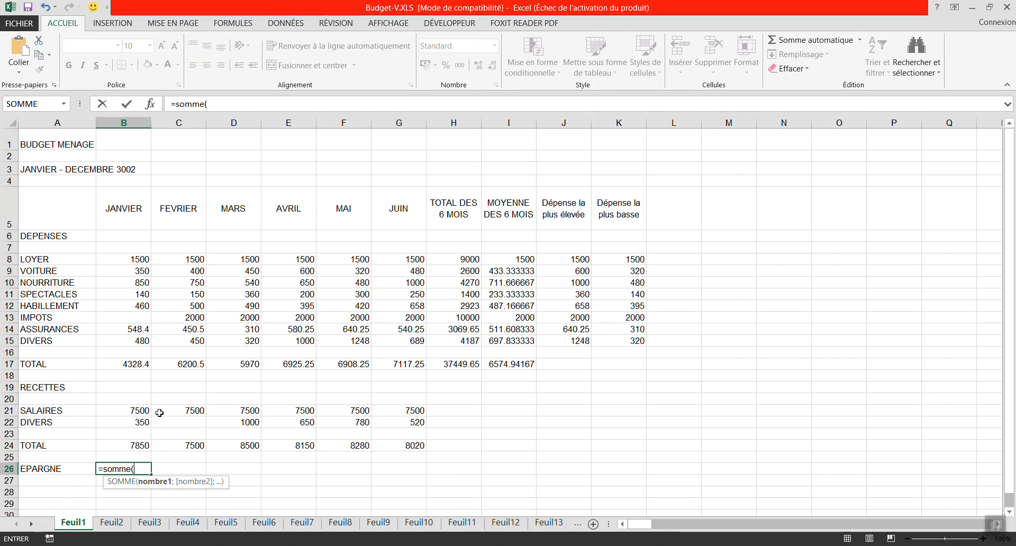
click(129, 443)
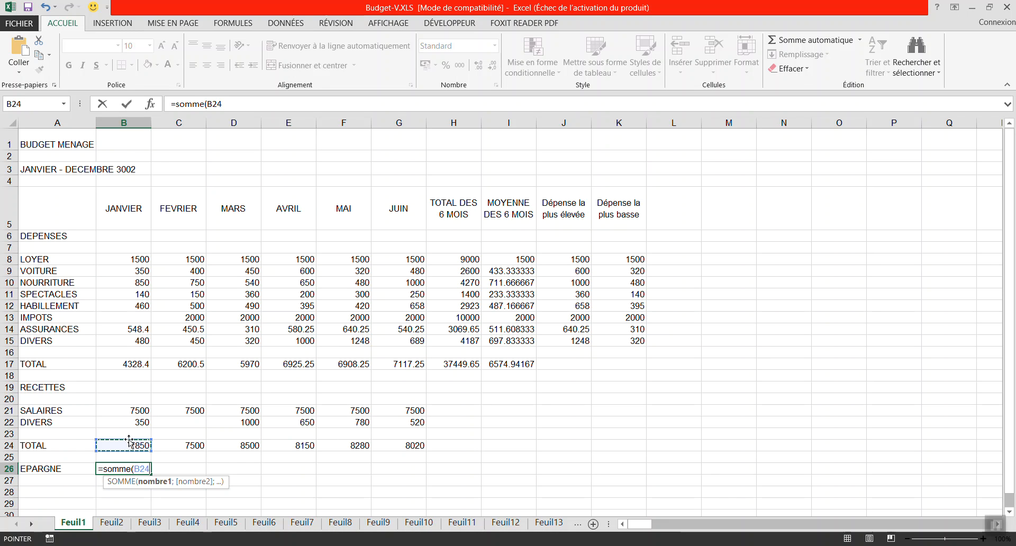
text(;)
click(125, 363)
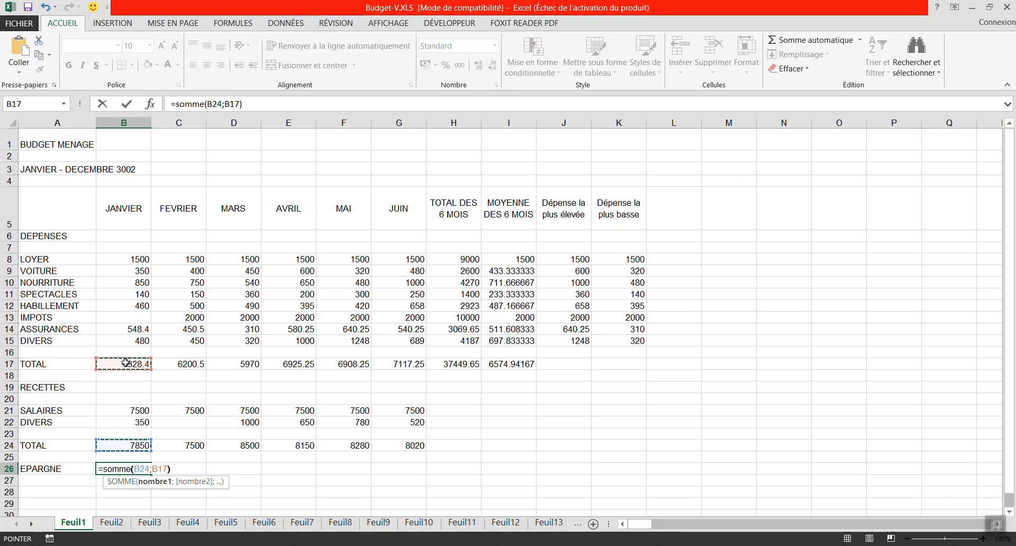
key(Return)
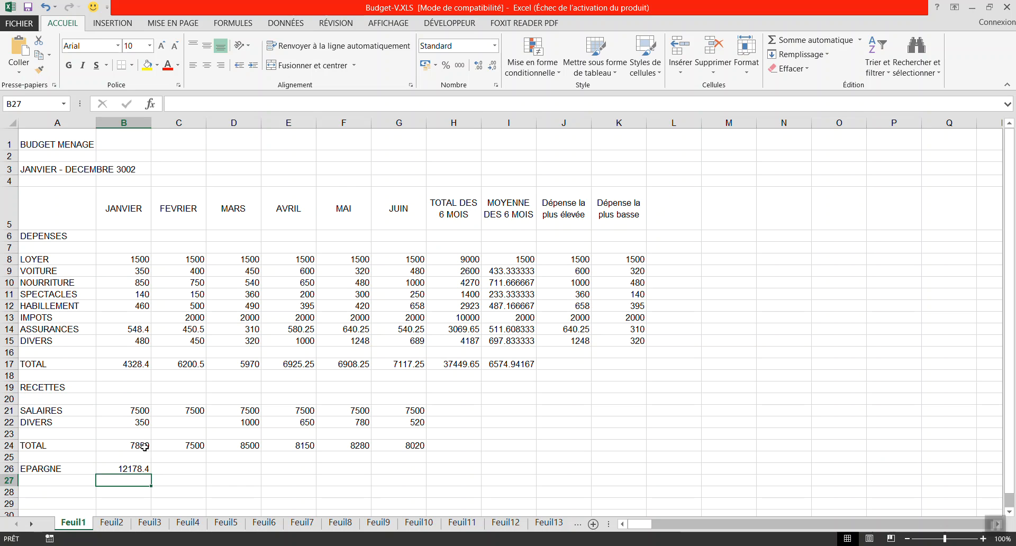
Correct the EPARGNE formula in B26 to =SOMME(B24;-B17) so that January expenses are subtracted from receipts
click(138, 470)
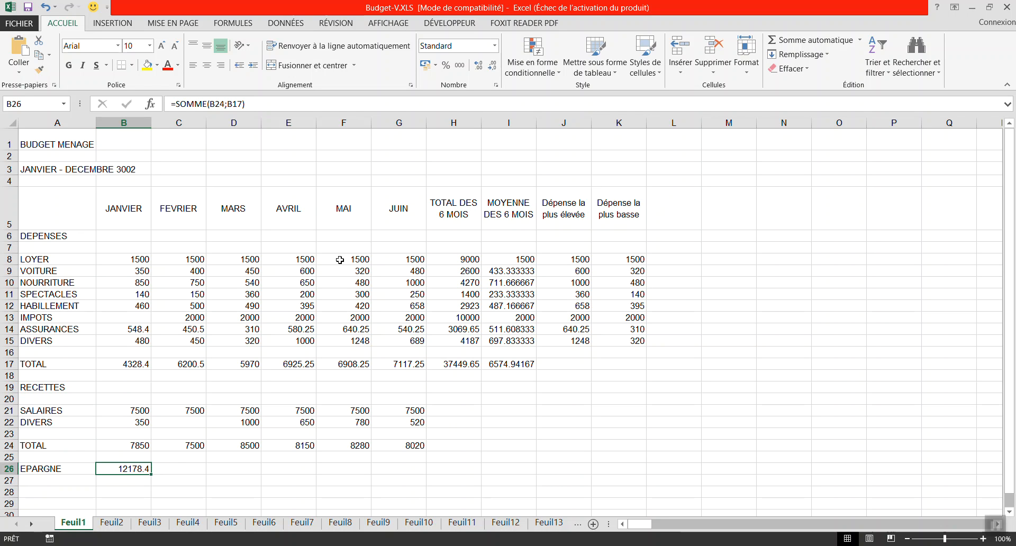
click(228, 103)
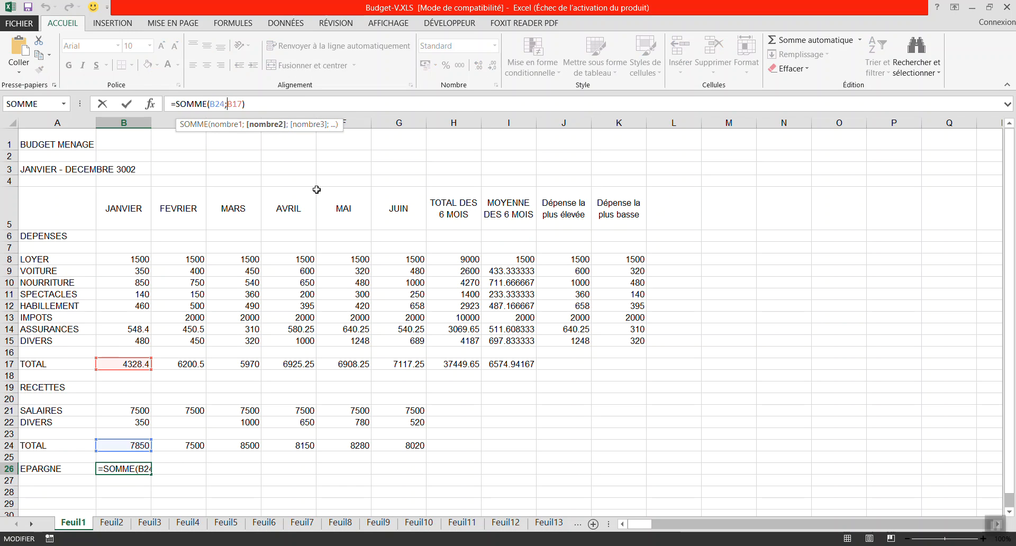
text(-)
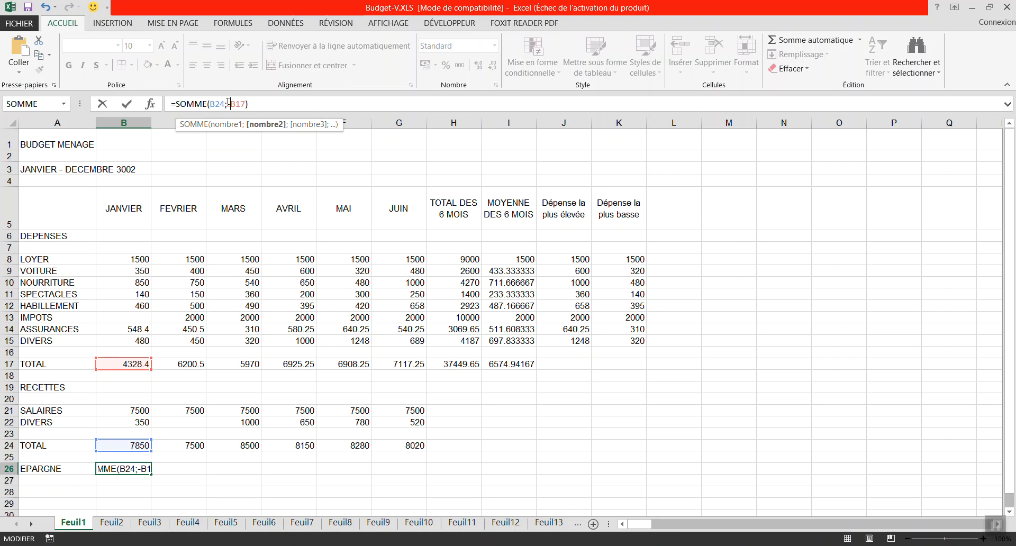
key(Return)
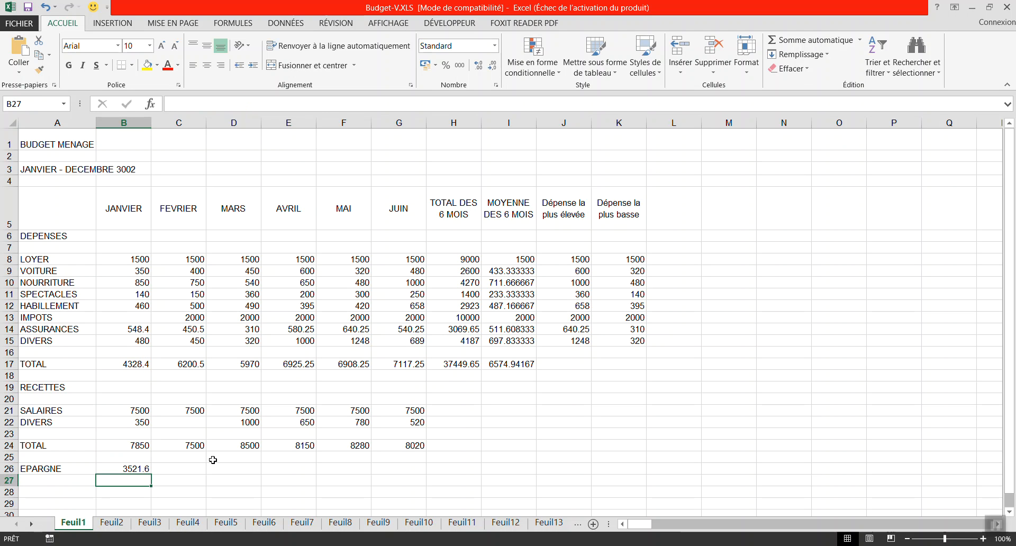
Check the savings row in the Foxit Reader model, return to Excel and copy the B26 formula across to G26
key(alt+Tab)
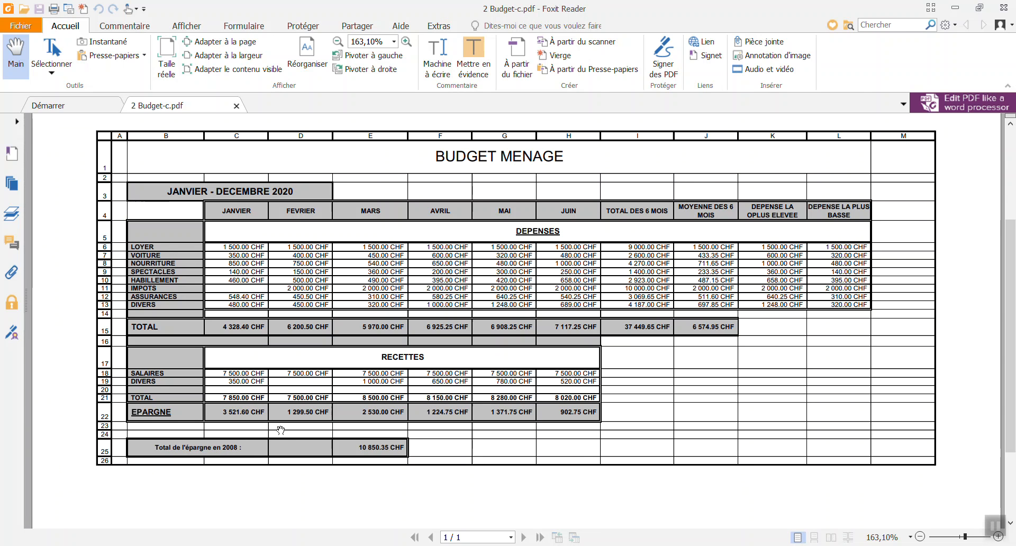
key(alt+Tab)
click(143, 467)
drag(152, 475, 424, 468)
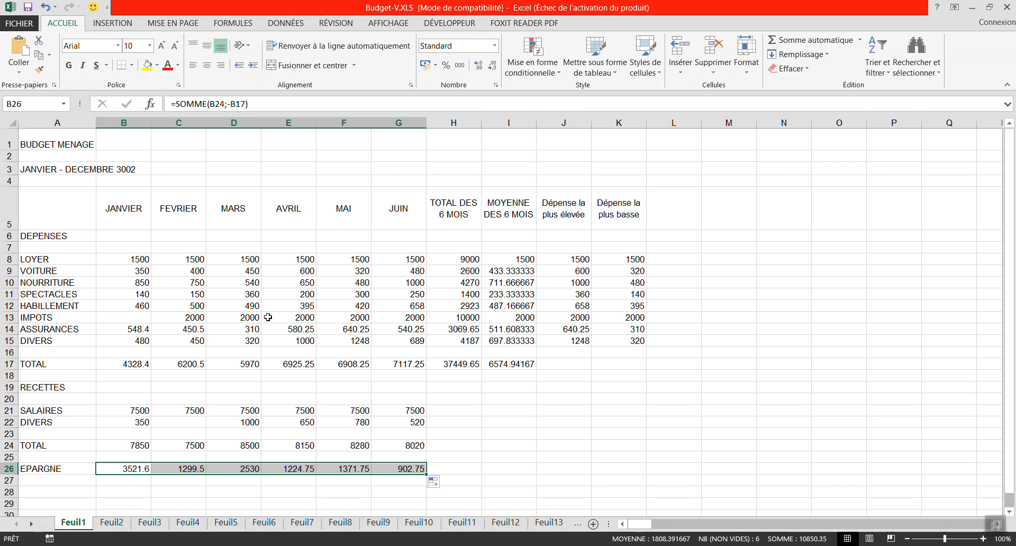
Format the amounts in B8:K26 as Comptabilité with 2 decimals and the CHF symbol
key(alt+Tab)
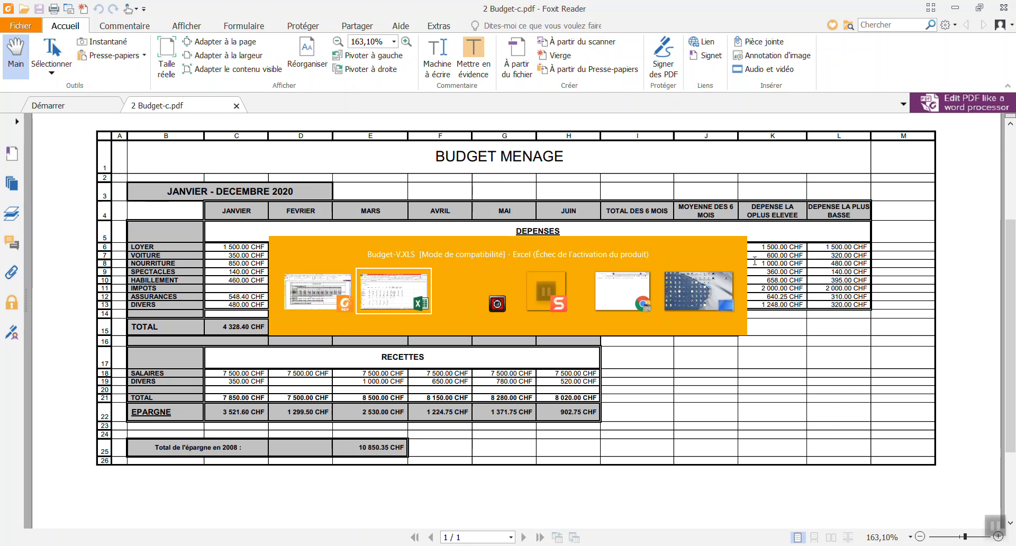
key(alt+Tab)
click(136, 260)
drag(156, 260, 609, 348)
drag(614, 353, 626, 472)
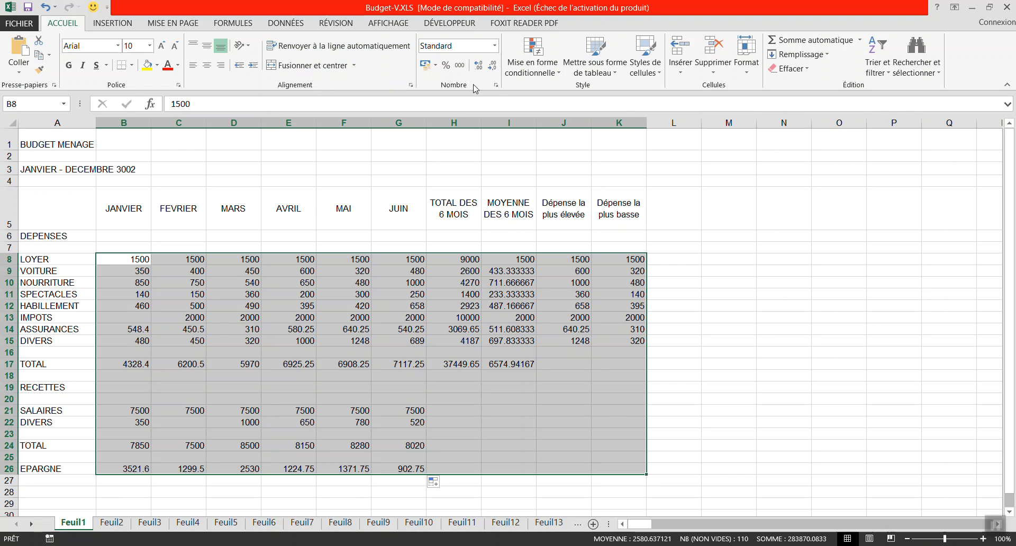
click(496, 86)
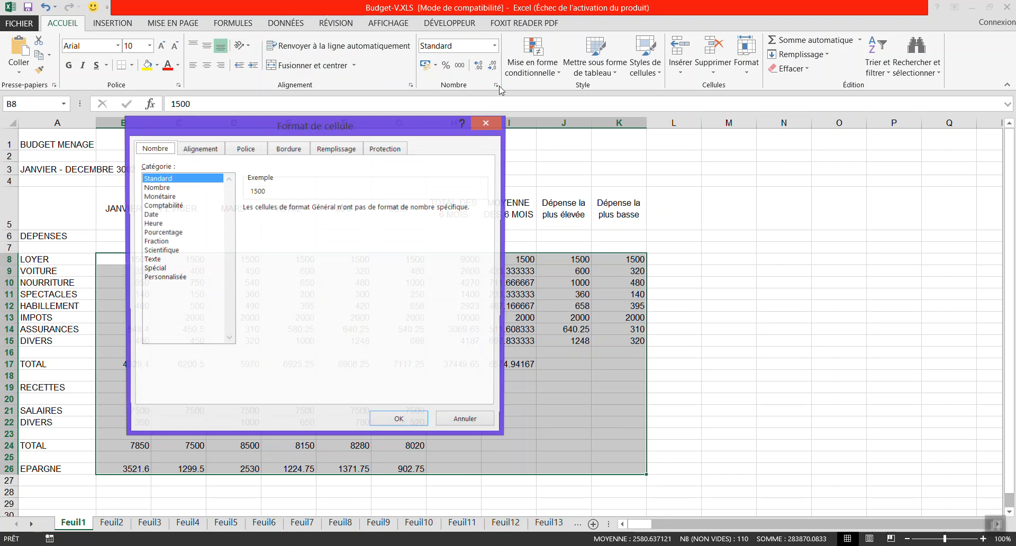
click(170, 206)
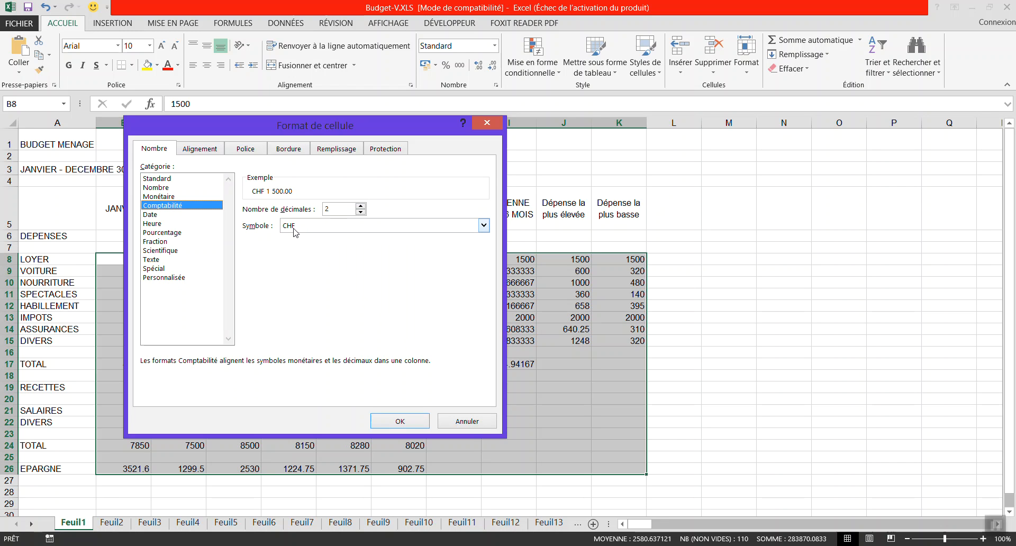
click(406, 421)
click(545, 388)
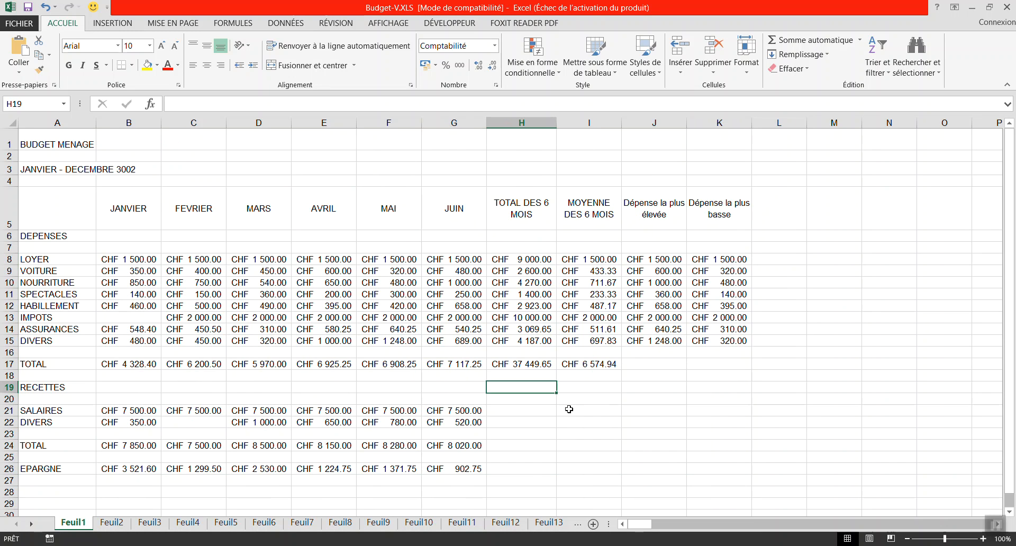
click(567, 417)
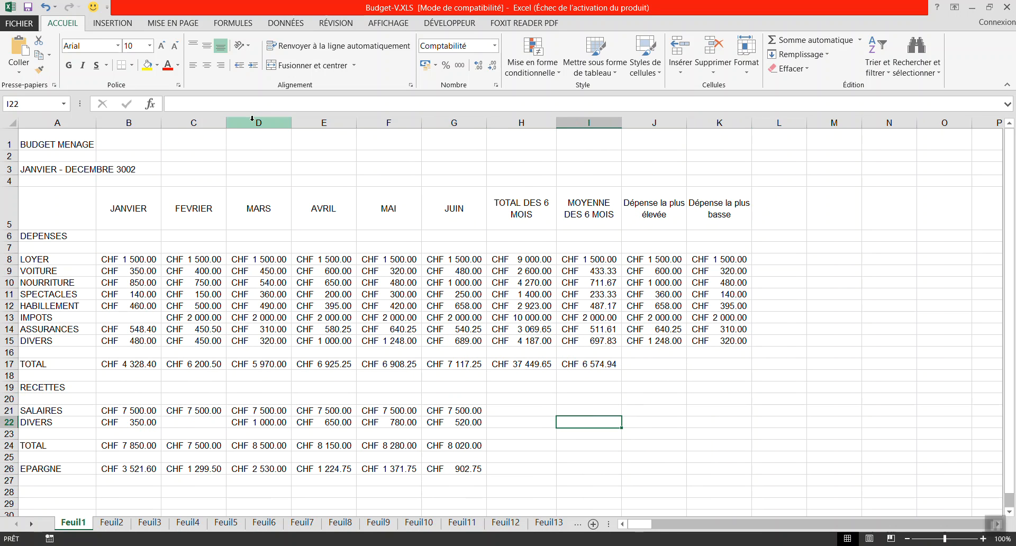
Test the accounting format by entering 12 in the empty cell I20, and clear that cell
click(324, 255)
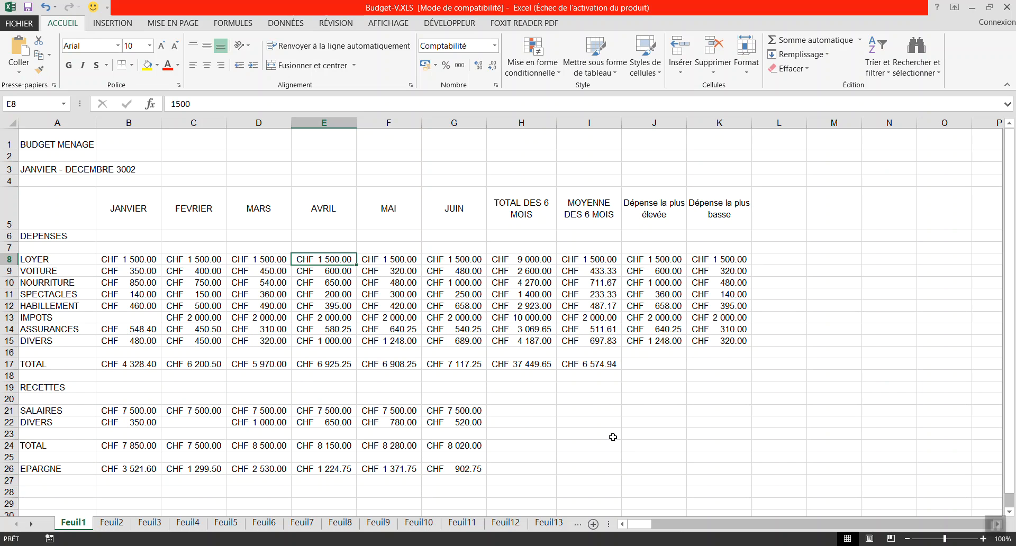
click(583, 402)
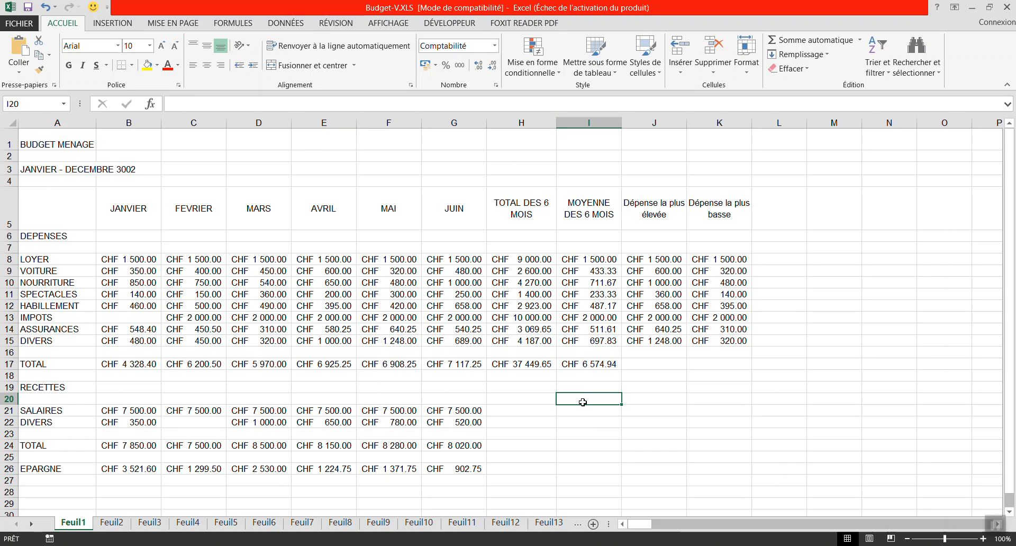
text(12)
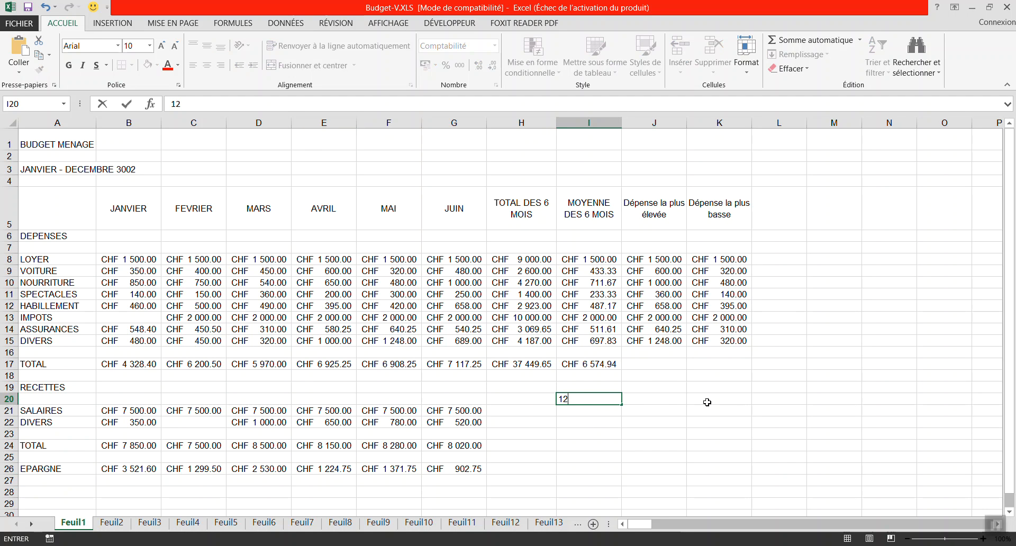
key(Return)
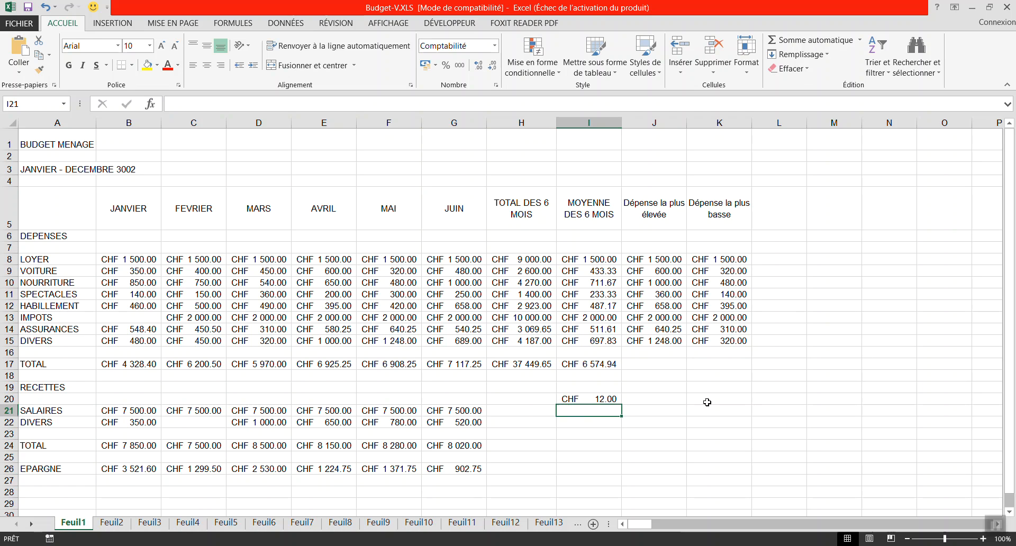
click(589, 400)
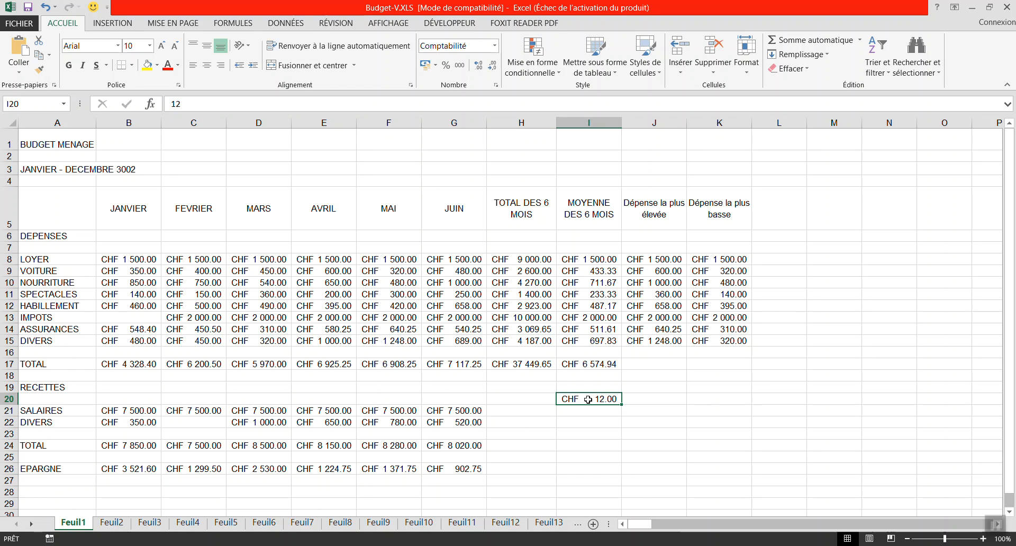
key(Delete)
drag(110, 259, 751, 473)
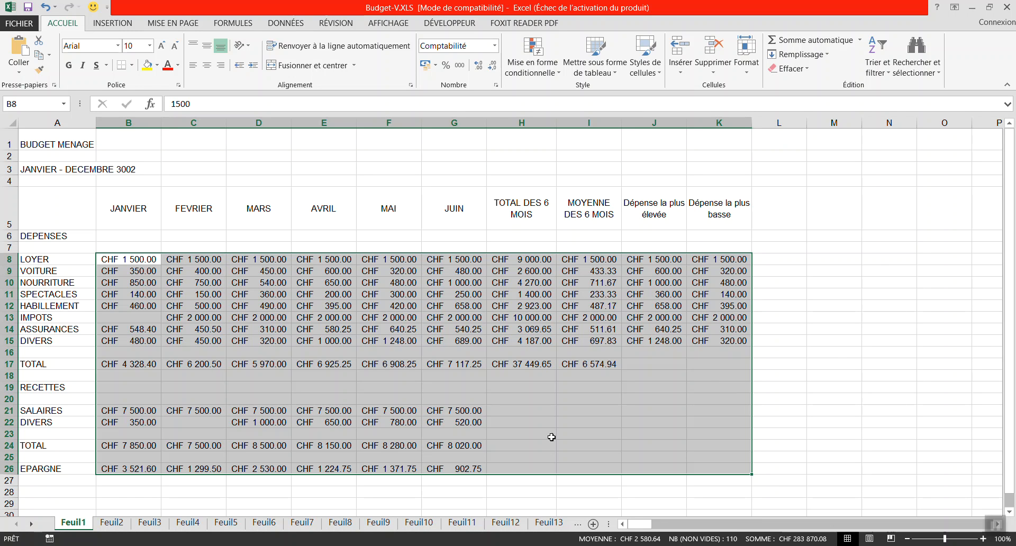
click(778, 340)
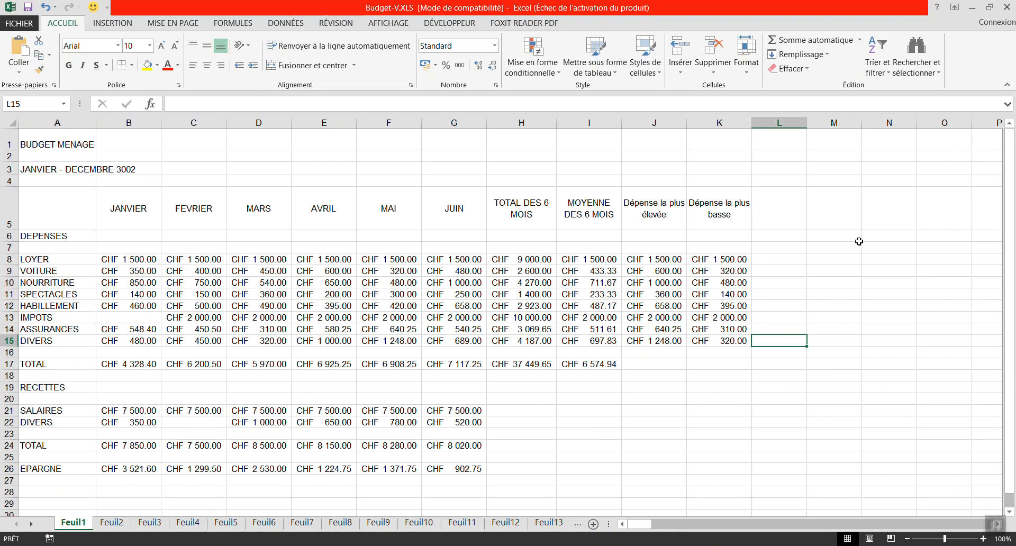
Note the first two rounding stages beside the table: *20 in N8 and arrondi 0 in N9
click(892, 262)
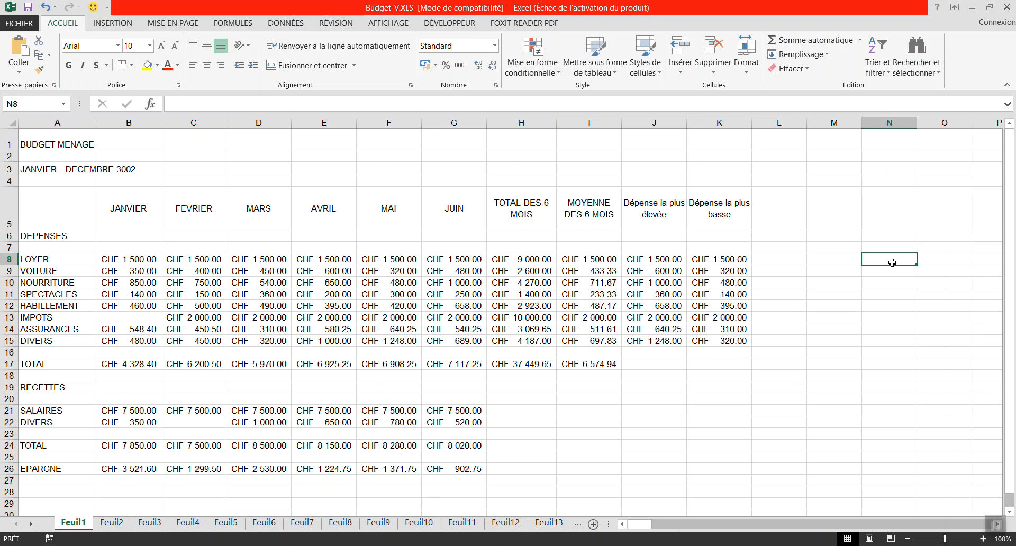
text(*20)
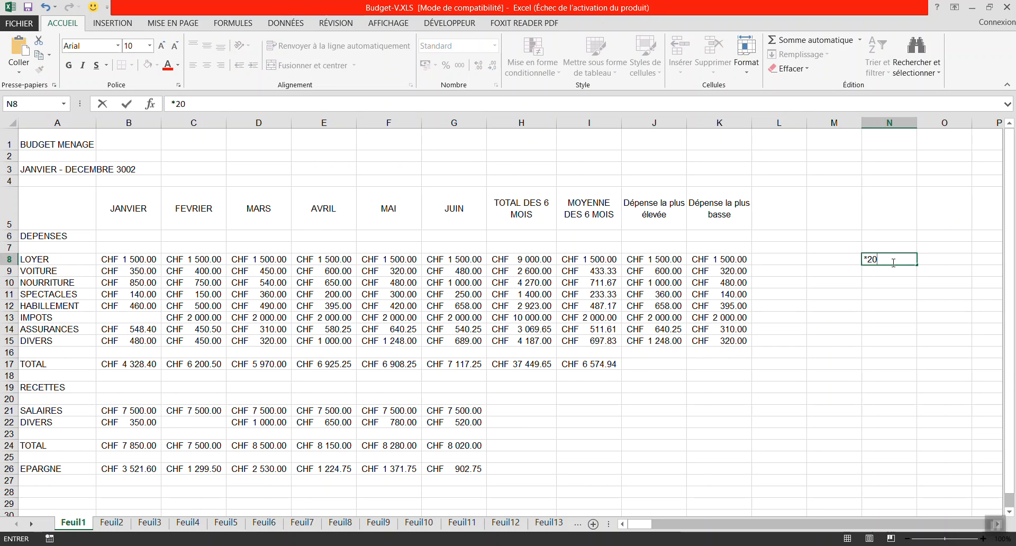
key(Return)
text(a)
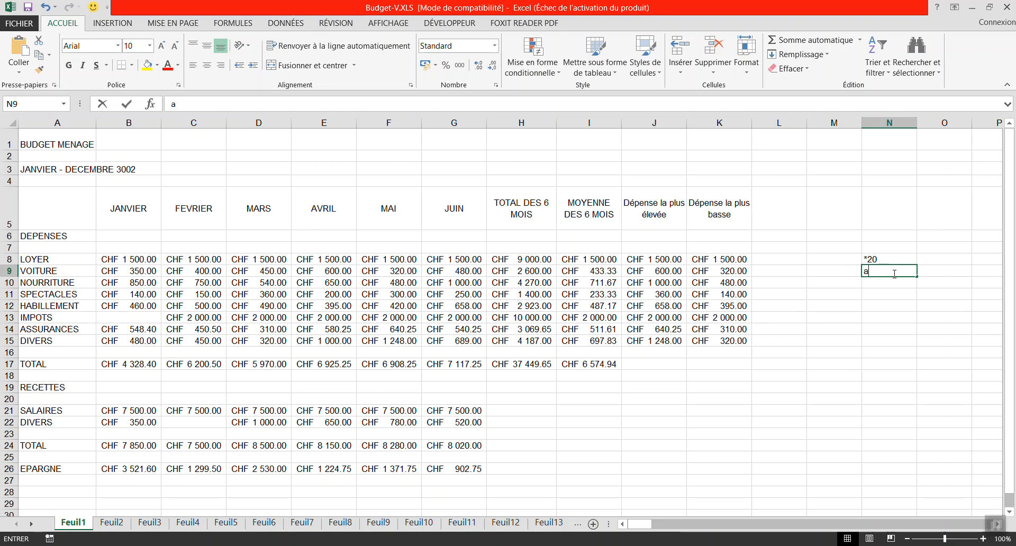
text(rrondi 0)
key(Return)
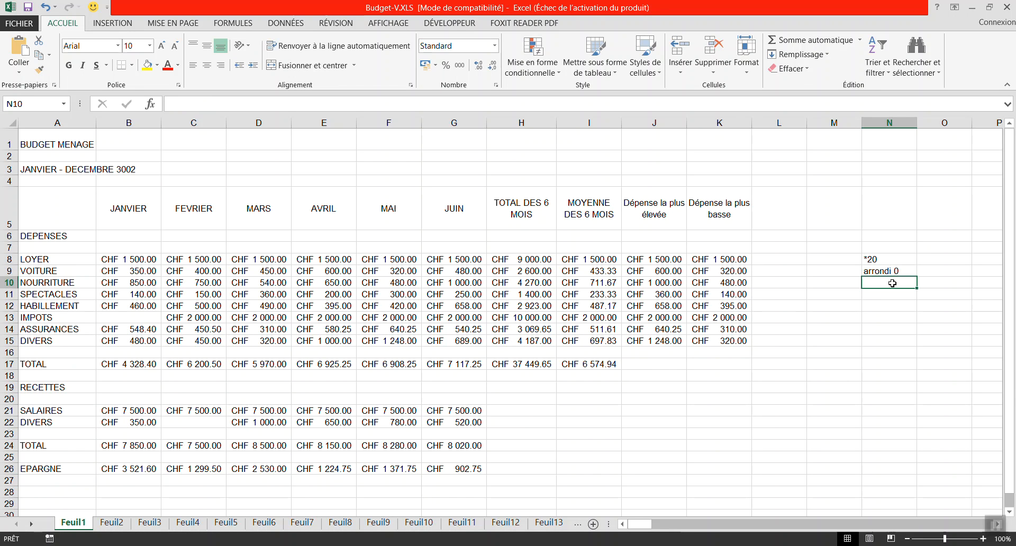
Add the final rounding stage /20 as text in N10, below the arrondi 0 note
key(alt)
key(2)
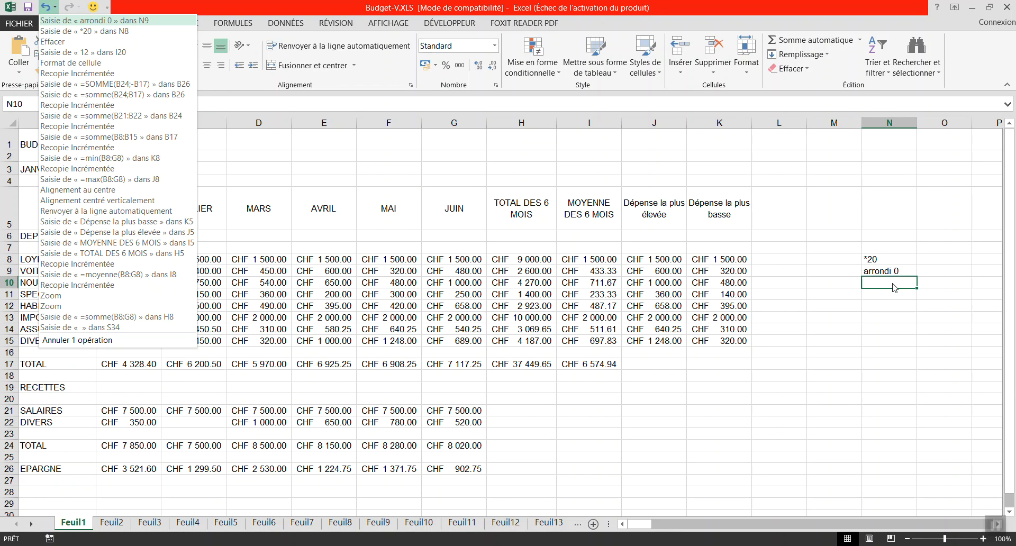
key(Escape)
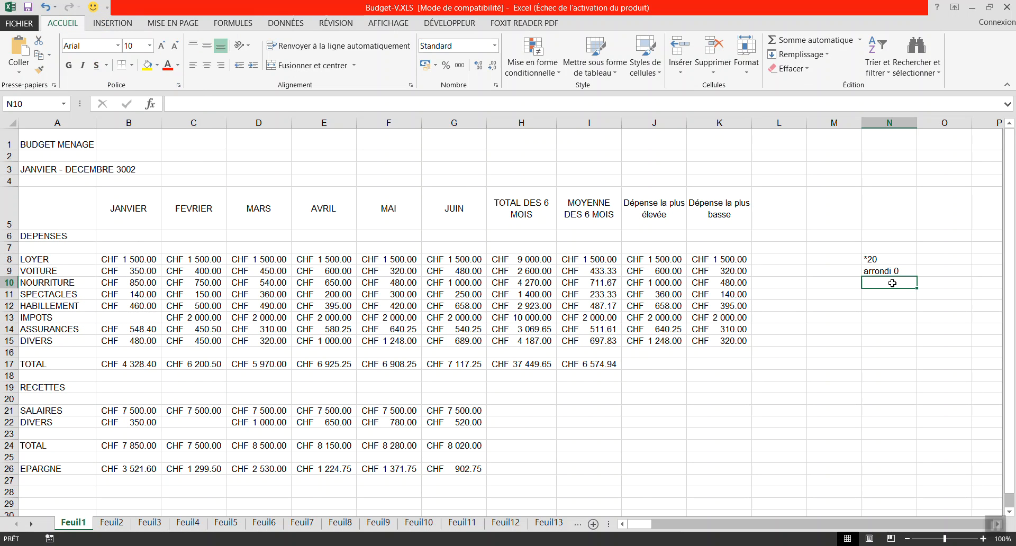
key(alt)
key(Escape)
double_click(893, 283)
text(/20)
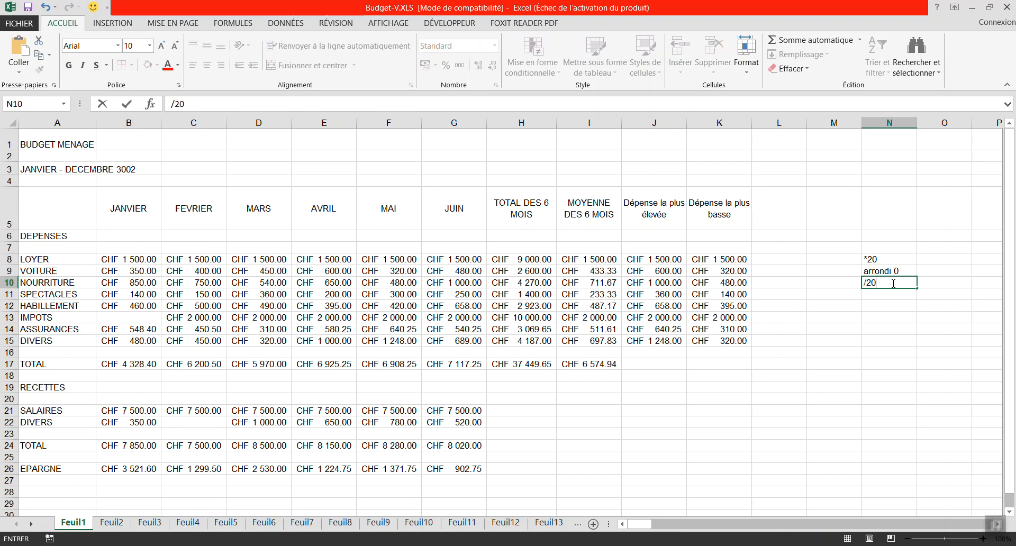
click(903, 326)
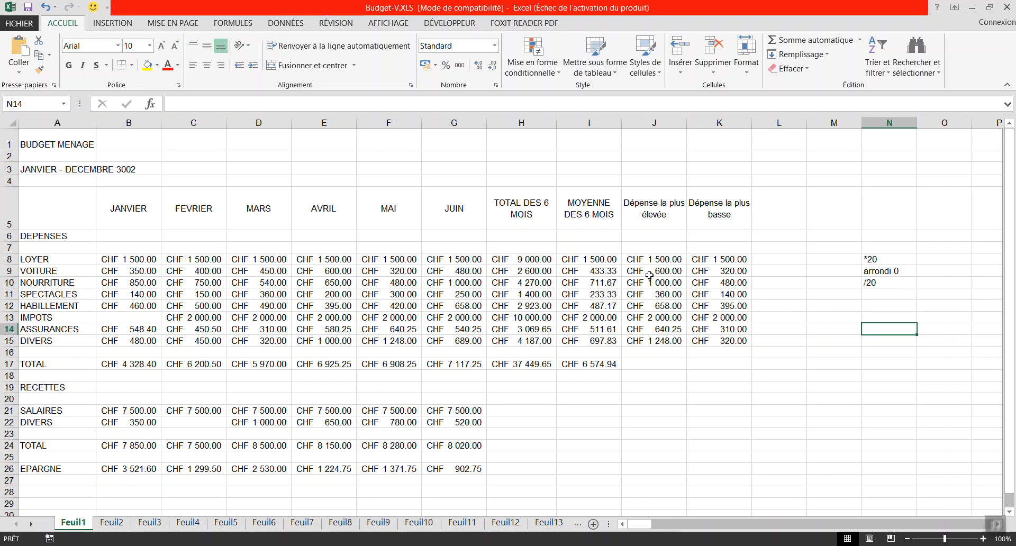
Round the LOYER average in I8 to the nearest 0.05 with the formula =ARRONDI(MOYENNE(B8:G8)*20;0)/20
click(613, 272)
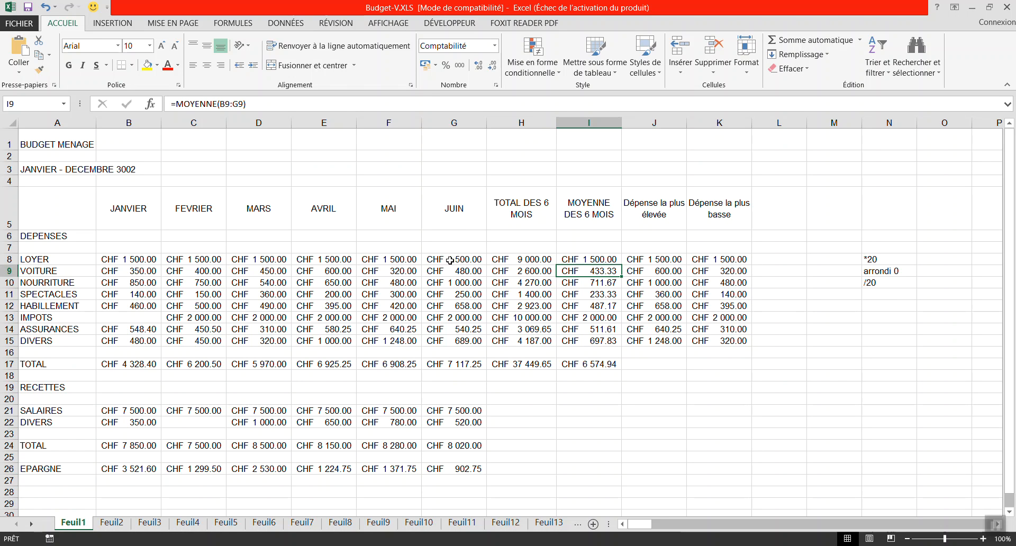
click(587, 259)
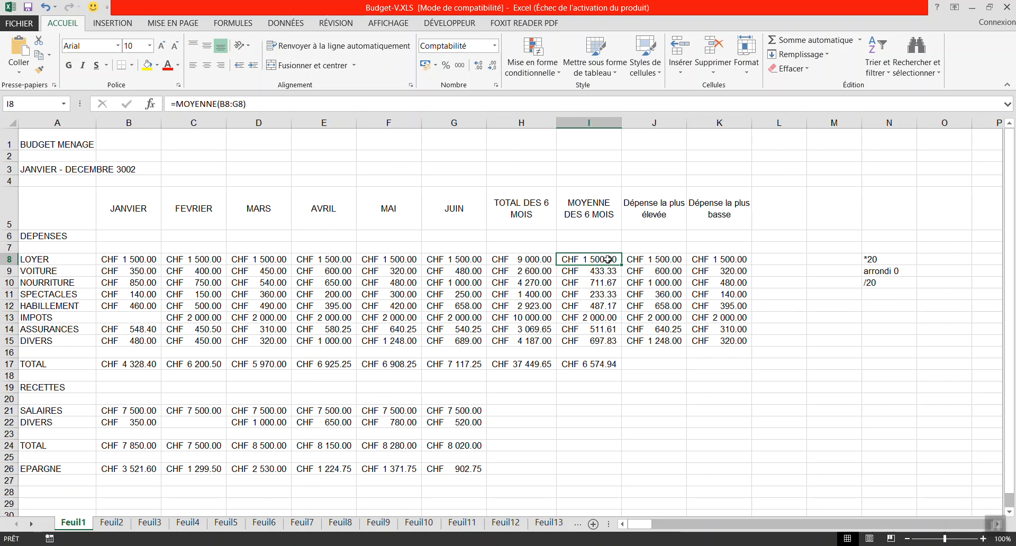
click(254, 103)
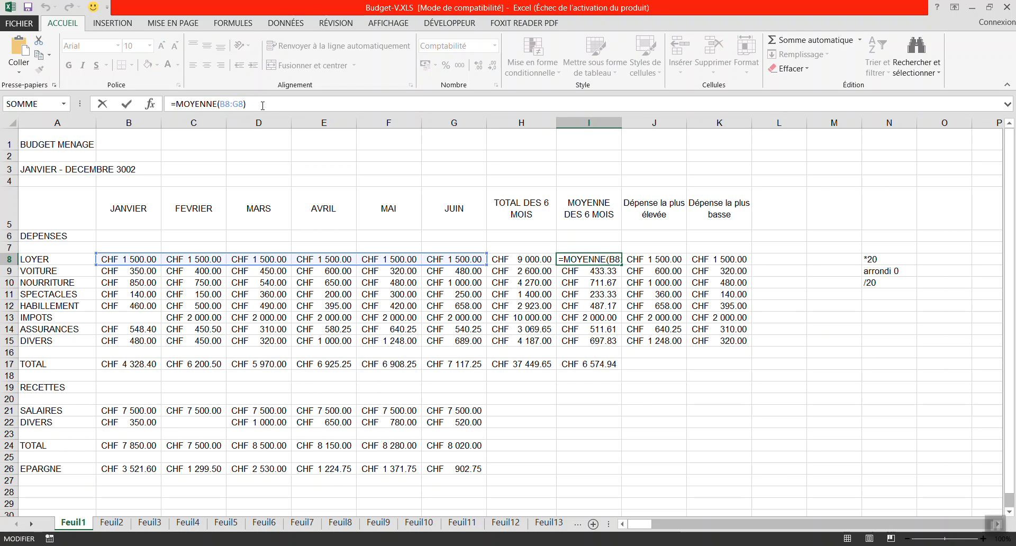
text(*20)
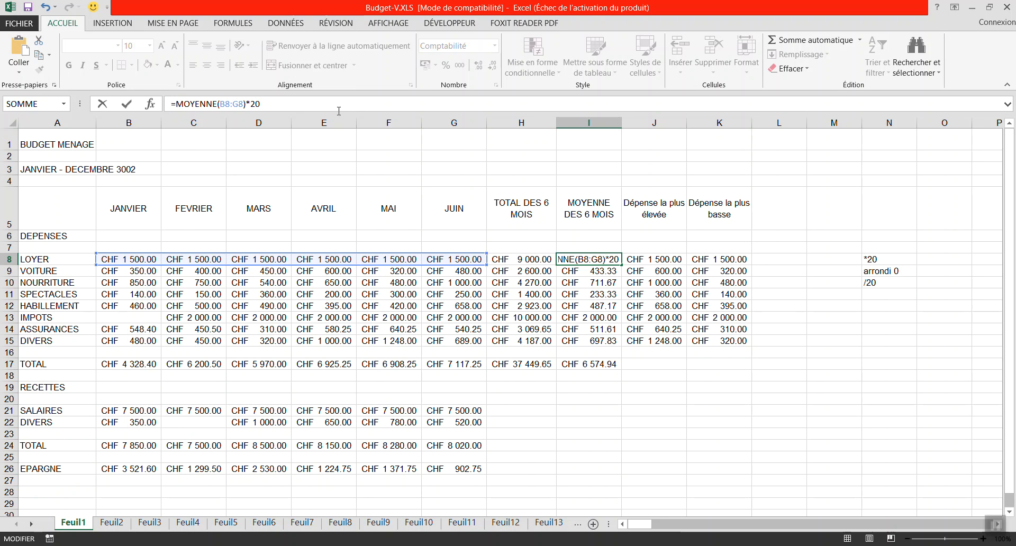
text(arrondi)
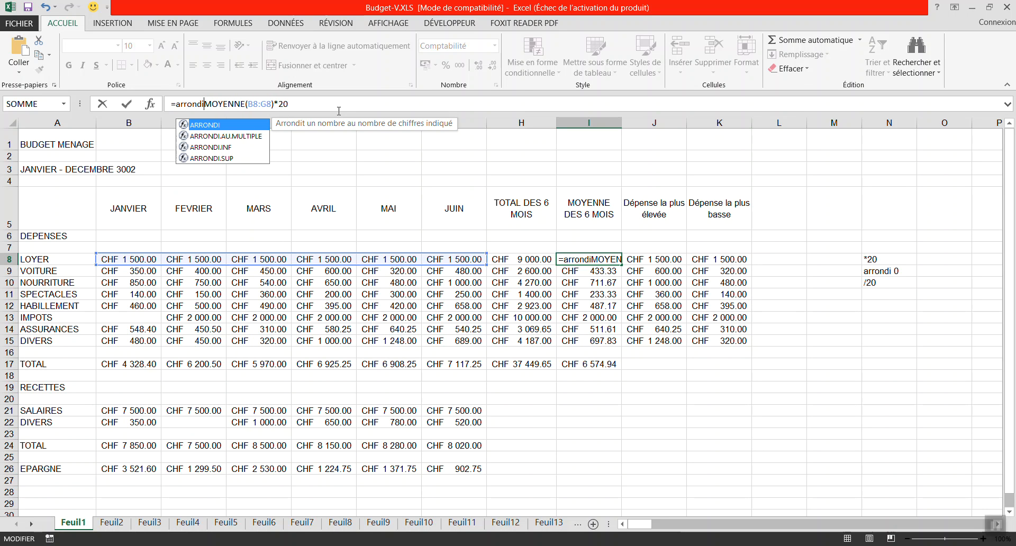
text(()
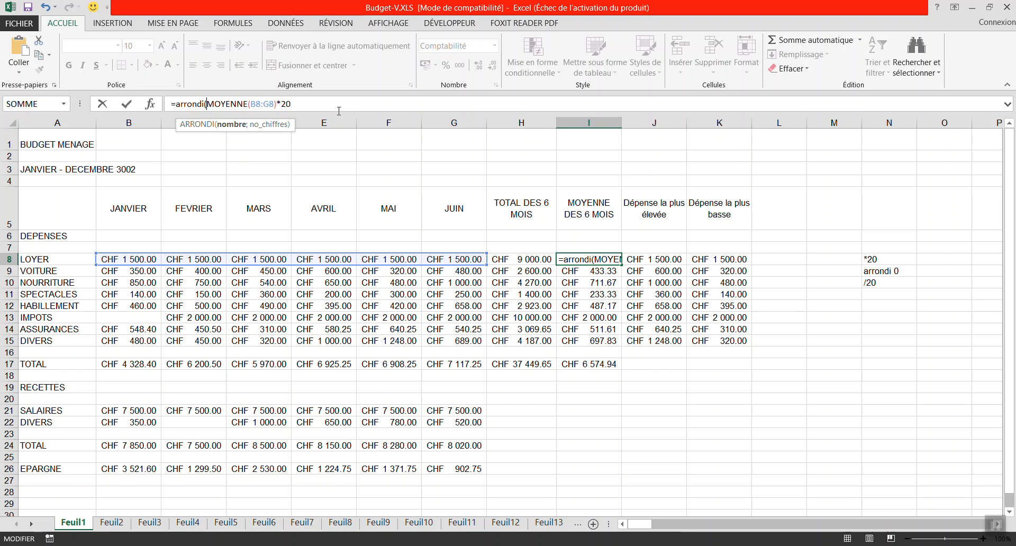
click(339, 110)
text(;)
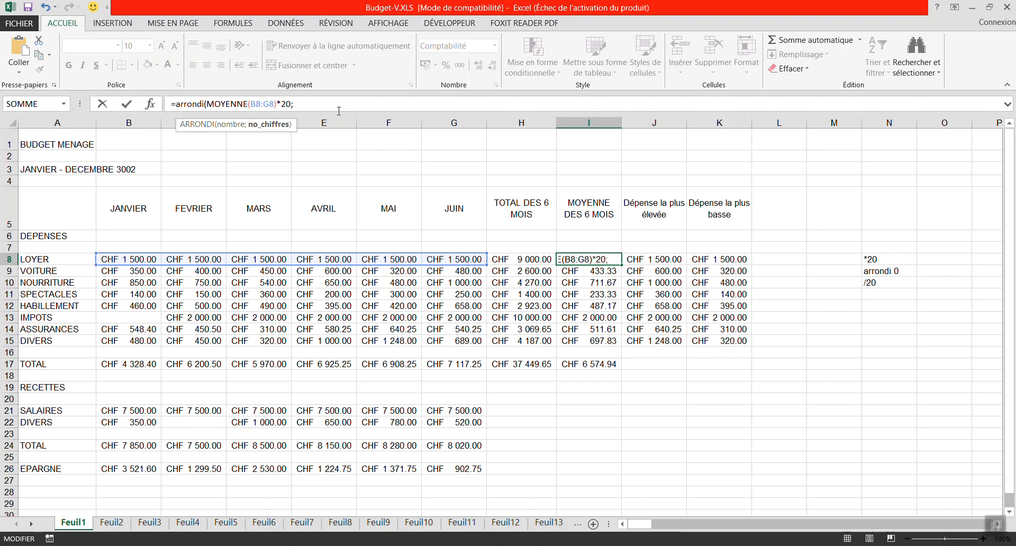
text(0)
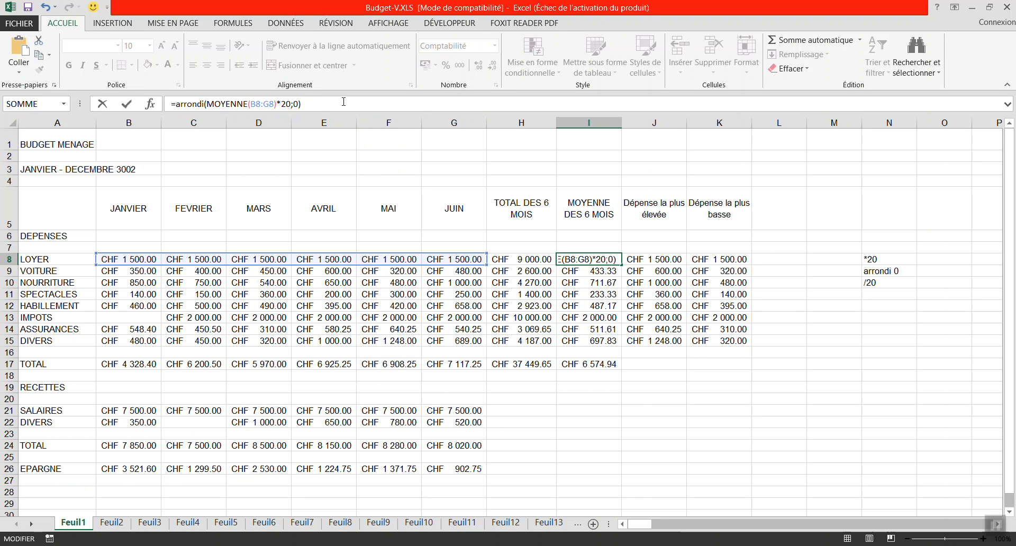
text(20)
key(Return)
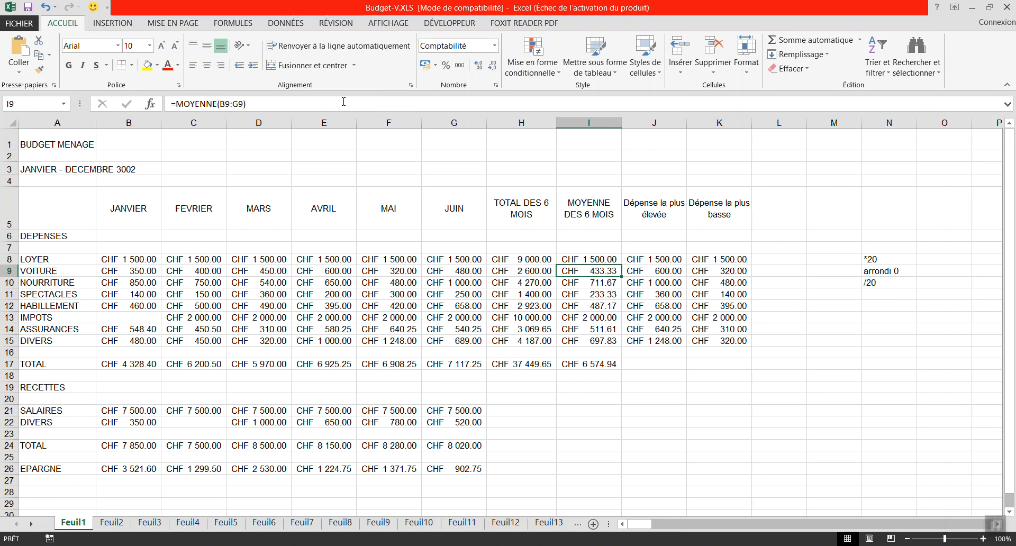
Copy the rounded average formula from I8 down to I15 and check the total formula in I17
click(603, 257)
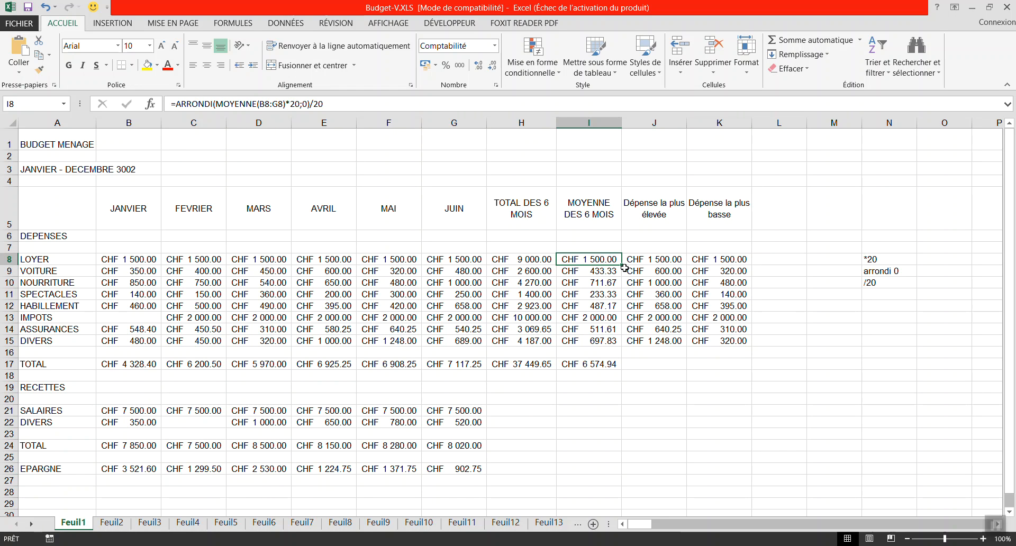
drag(621, 264, 629, 347)
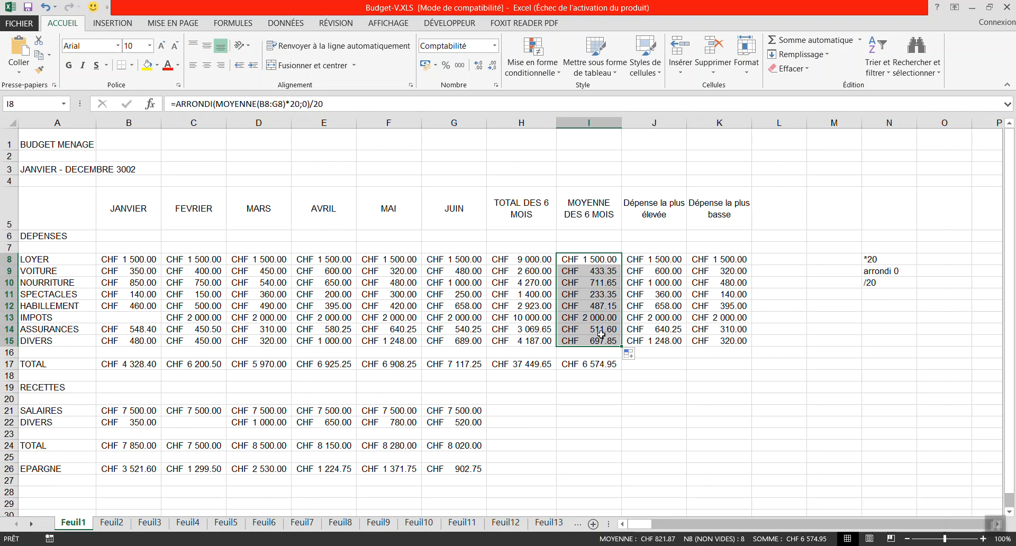
click(594, 365)
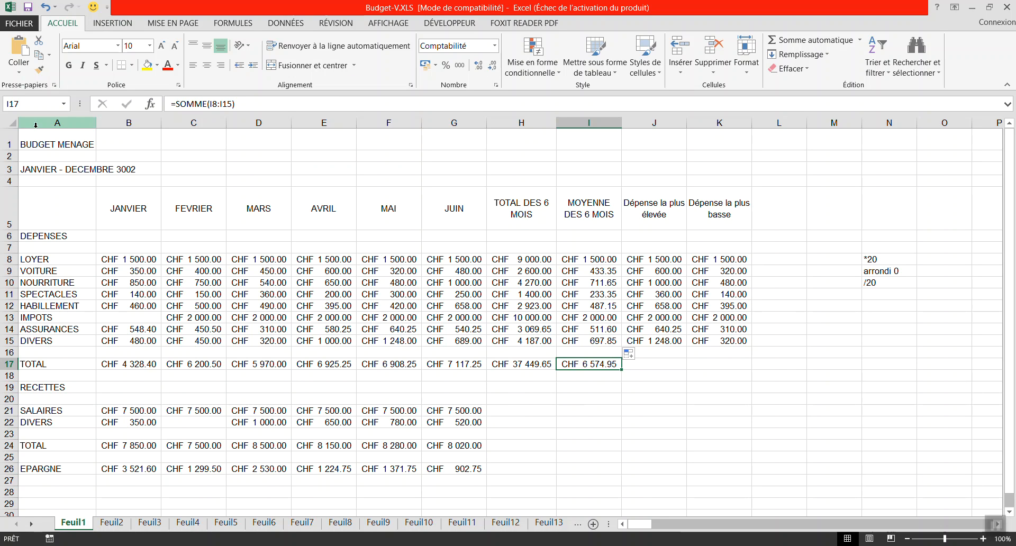
Merge and centre the BUDGET MENAGE title across A1:K1 and set its font size to 16
drag(27, 142, 714, 130)
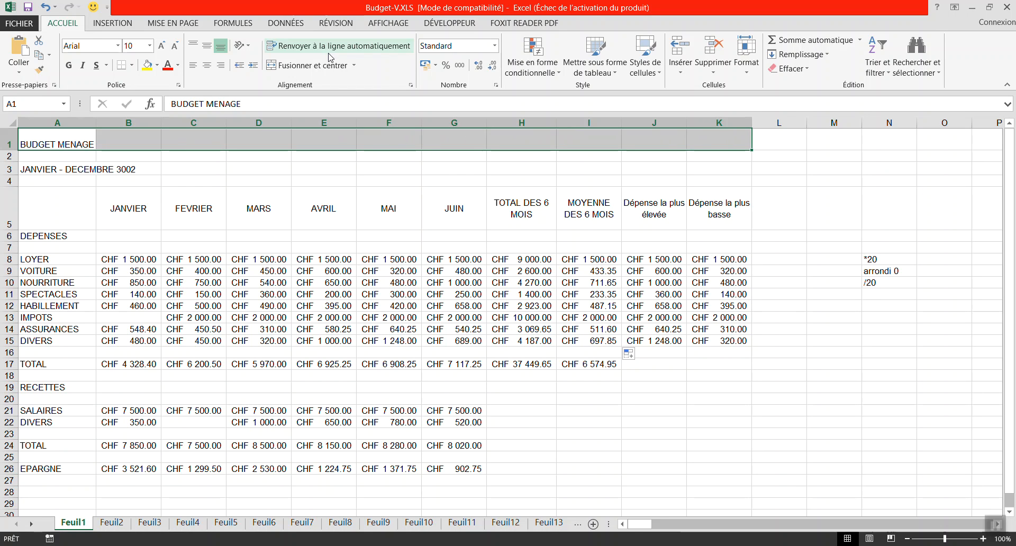
click(316, 70)
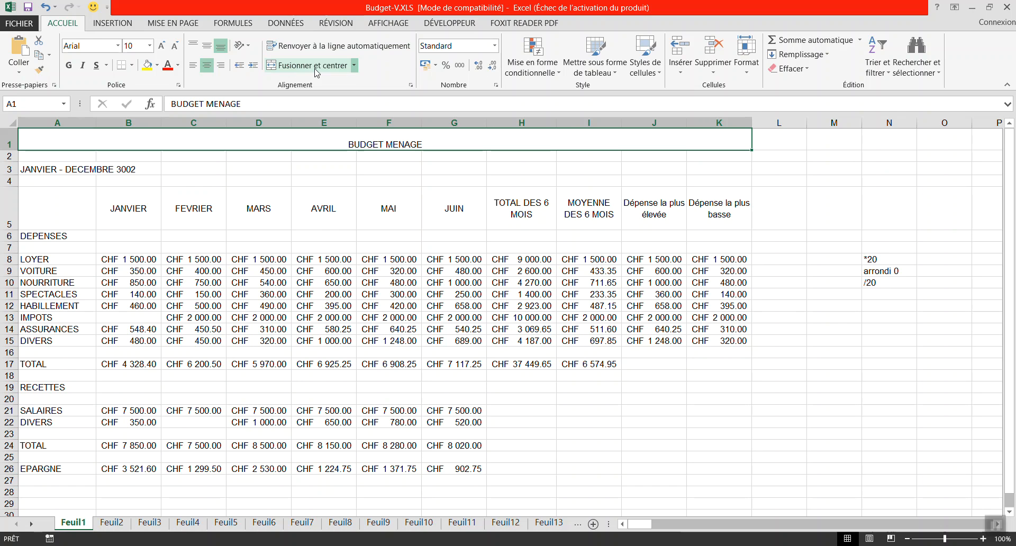
click(150, 45)
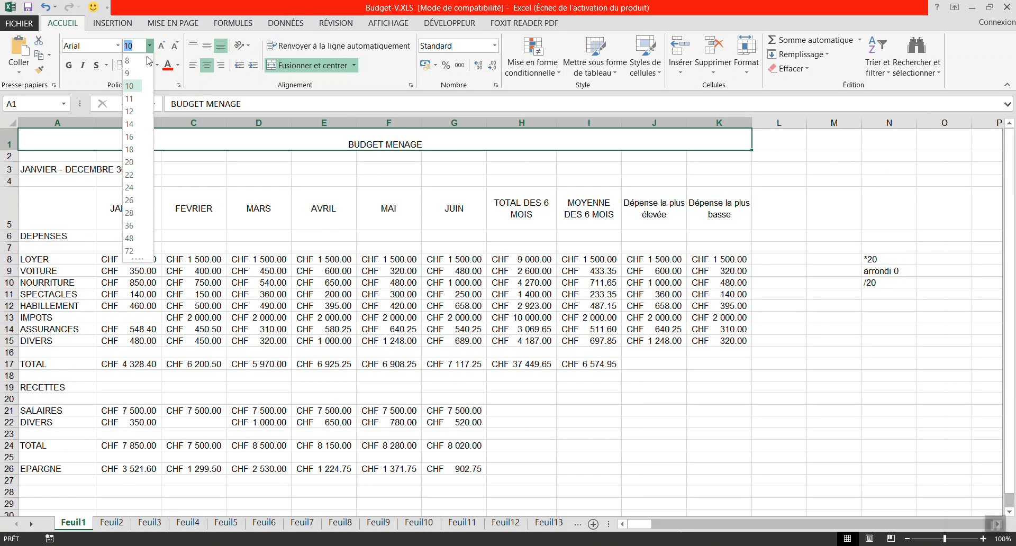
click(132, 137)
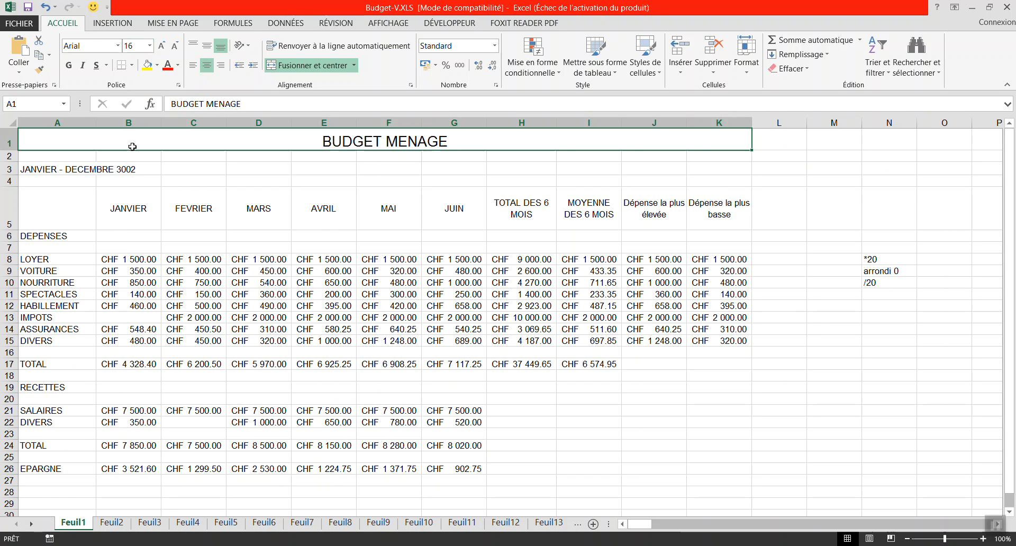
Give the BUDGET MENAGE title a taller row 1, centred vertical alignment and bold text
drag(12, 150, 13, 168)
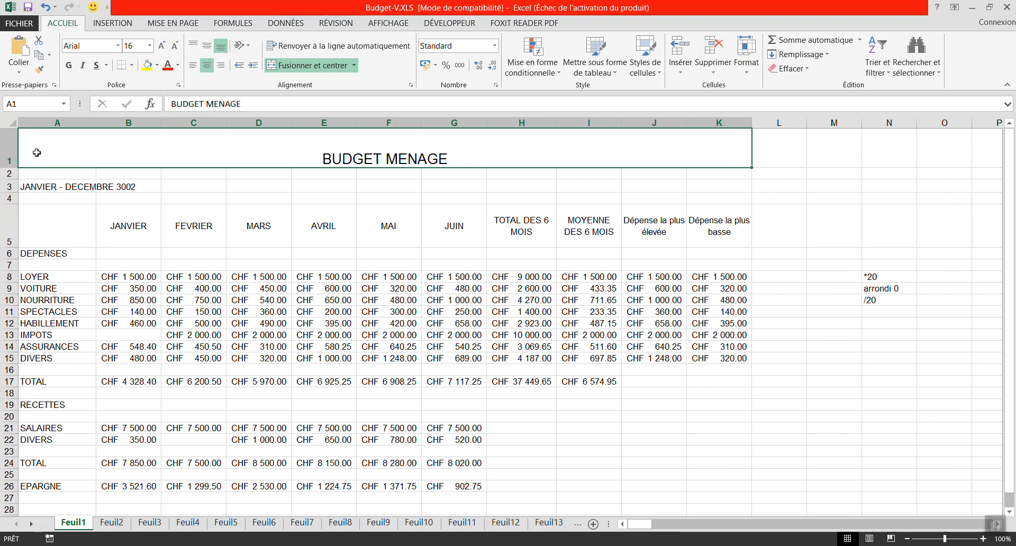
click(208, 47)
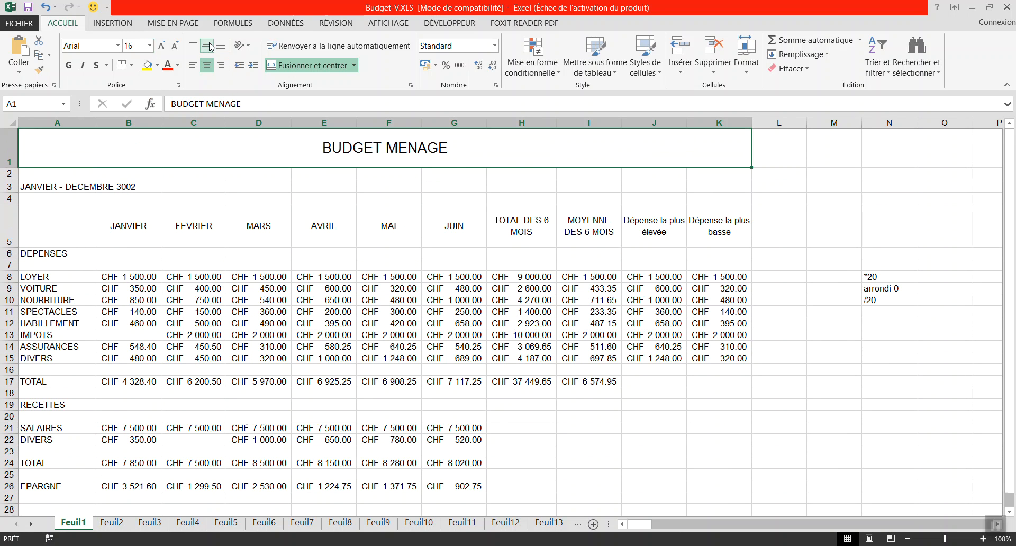
click(70, 66)
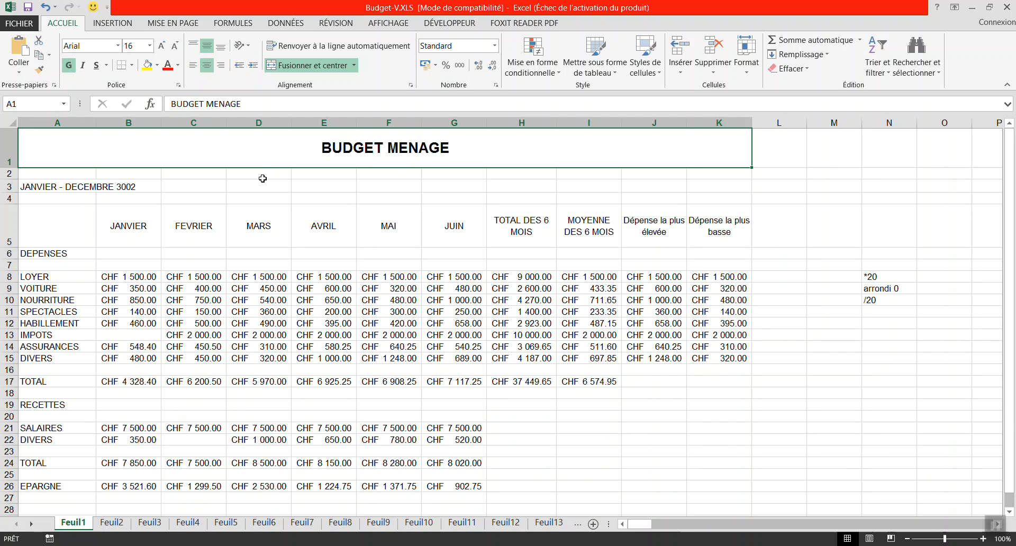
Check the period heading in the Foxit Reader model, return to Excel and merge and centre A3:C3
key(alt+Tab)
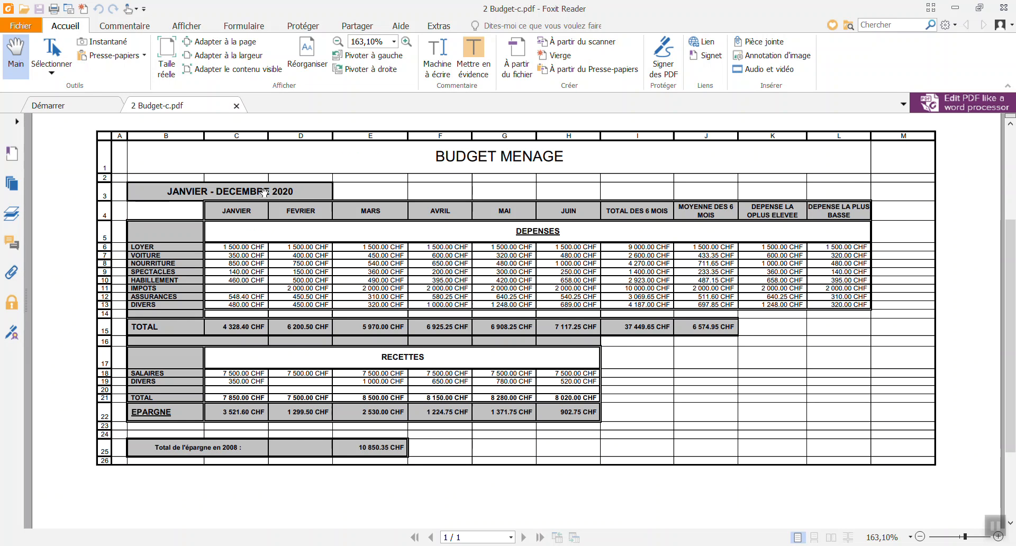
key(alt+Tab)
key(alt+Tab)
key(alt+Tab)
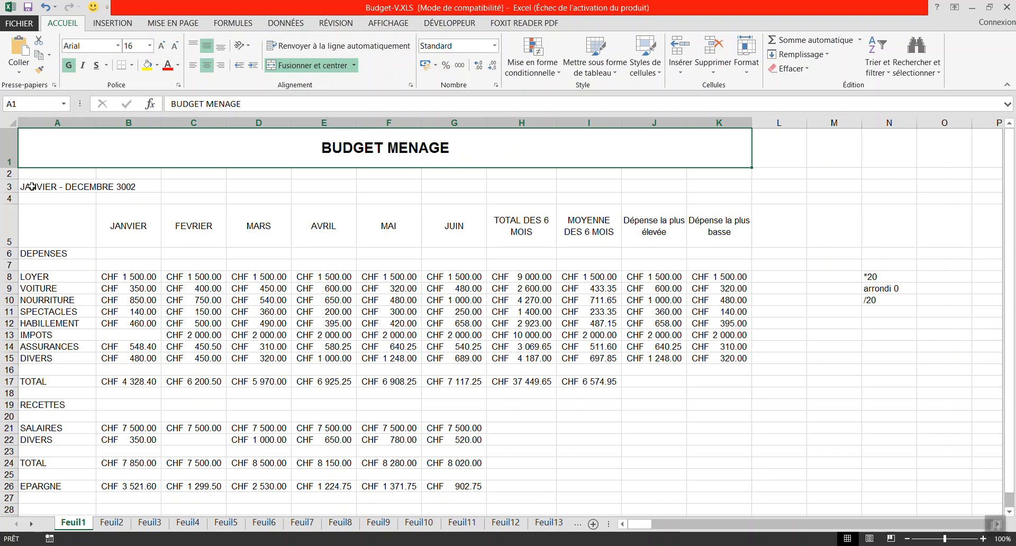
drag(30, 187, 207, 185)
key(alt+Tab)
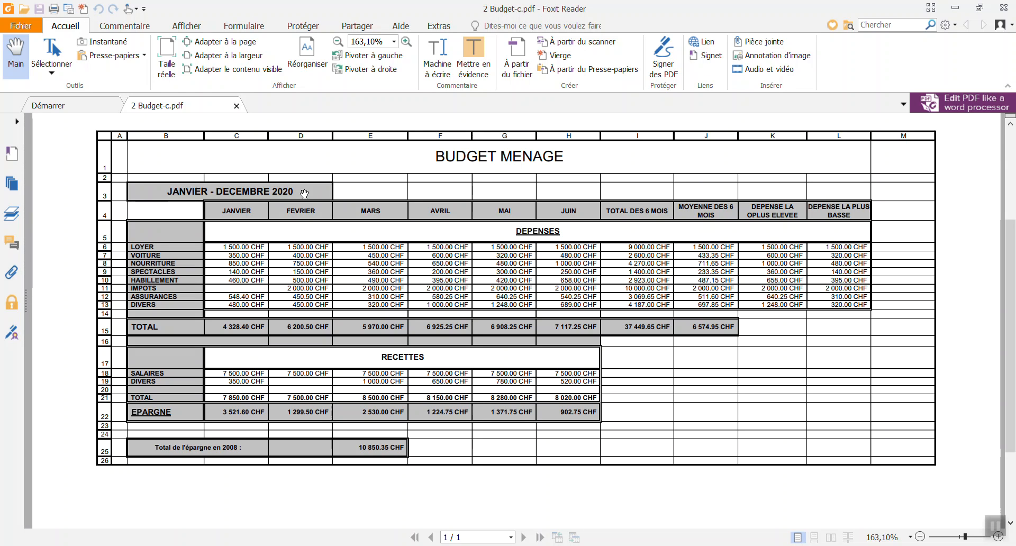
key(alt+Tab)
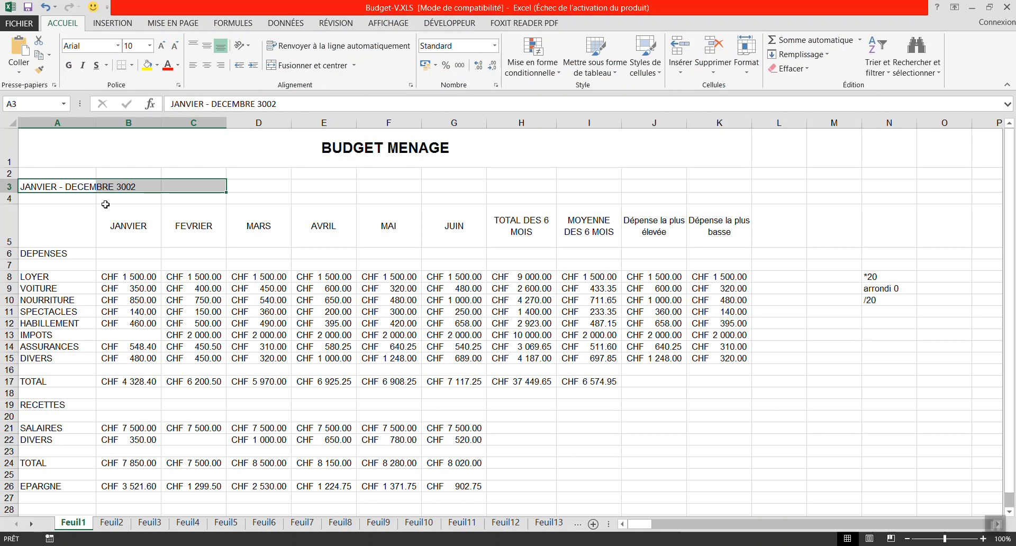
click(303, 67)
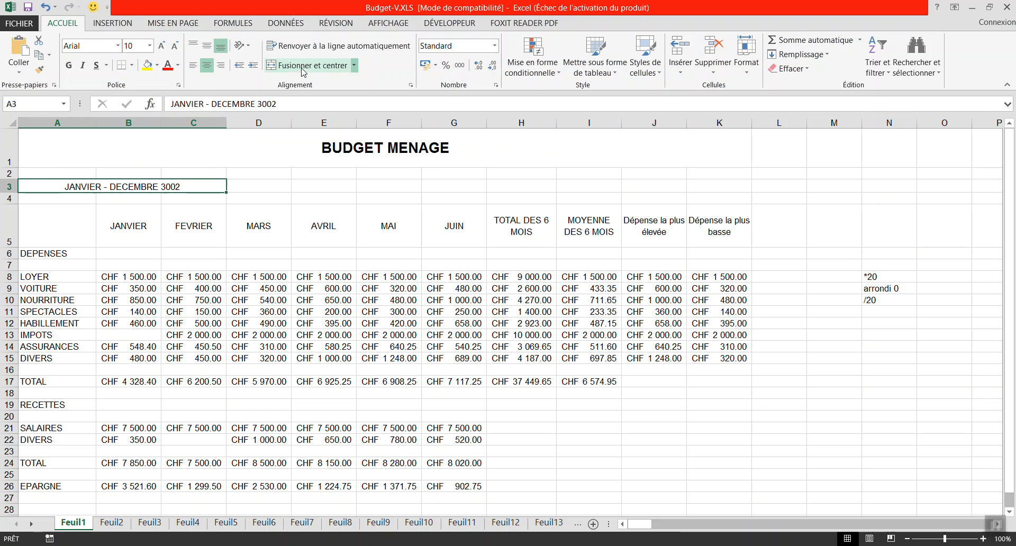
Give the period heading in A3 centred vertical alignment, a slightly taller row and bold text
click(207, 46)
drag(7, 193, 7, 197)
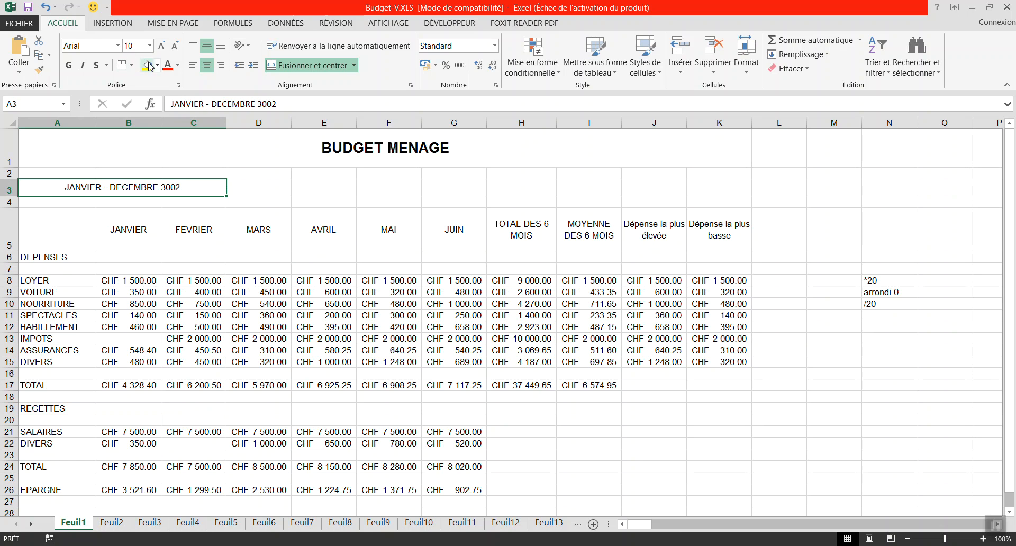
click(69, 66)
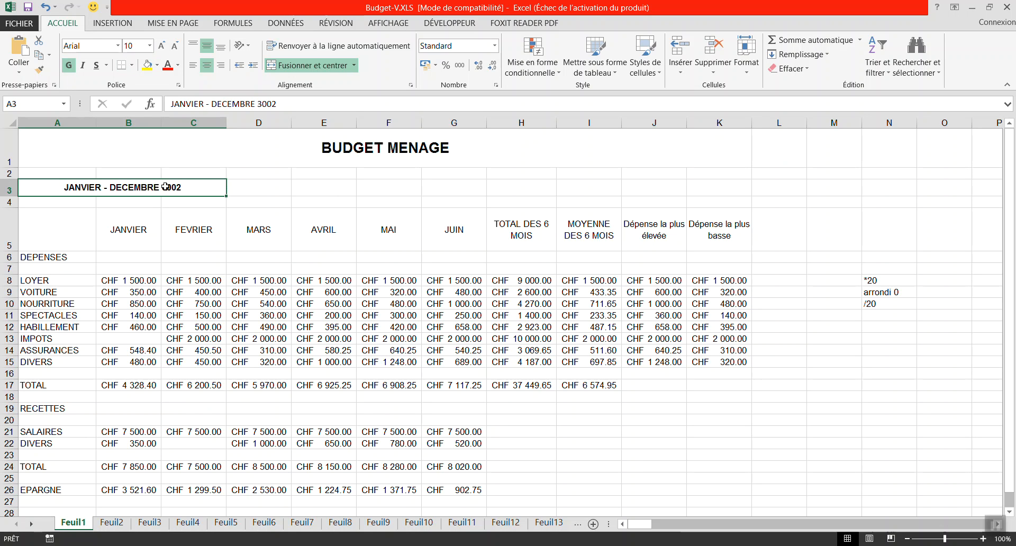
Change the year in the A3 period heading to 2022
drag(258, 104, 283, 103)
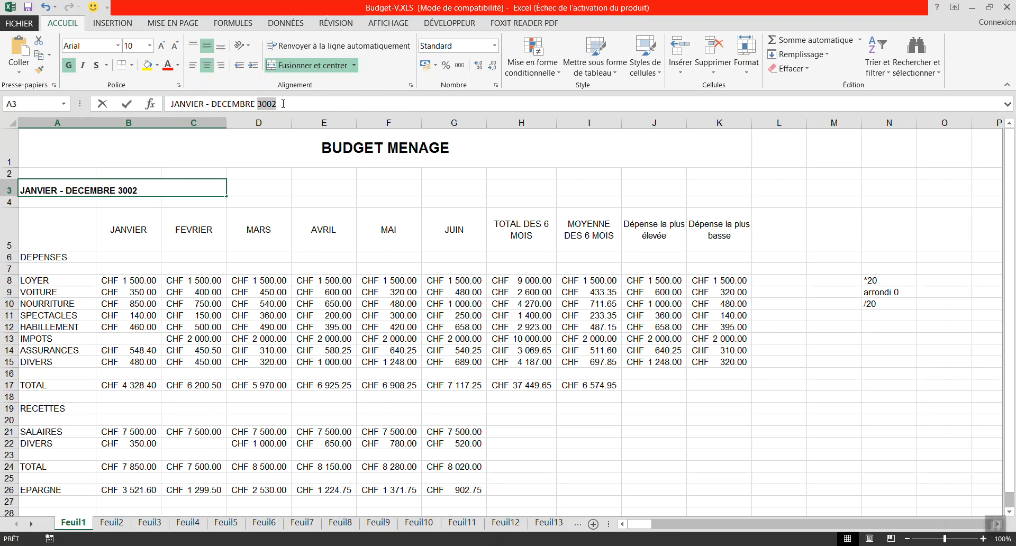
text(2022)
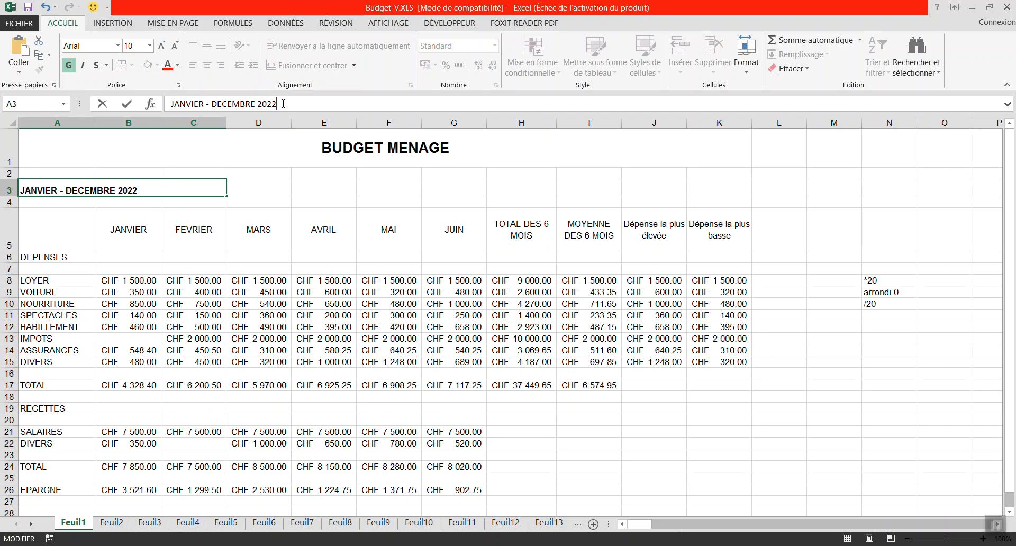
click(249, 200)
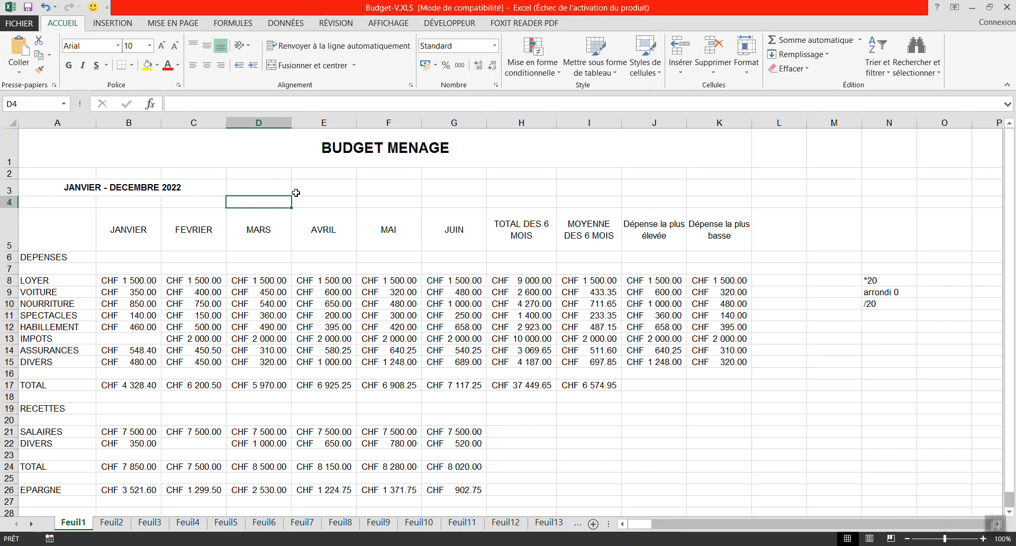
Check the period heading in the Foxit Reader model, return to Excel and set the A3 heading's font size to 11
key(alt+Tab)
key(alt+Tab)
click(95, 188)
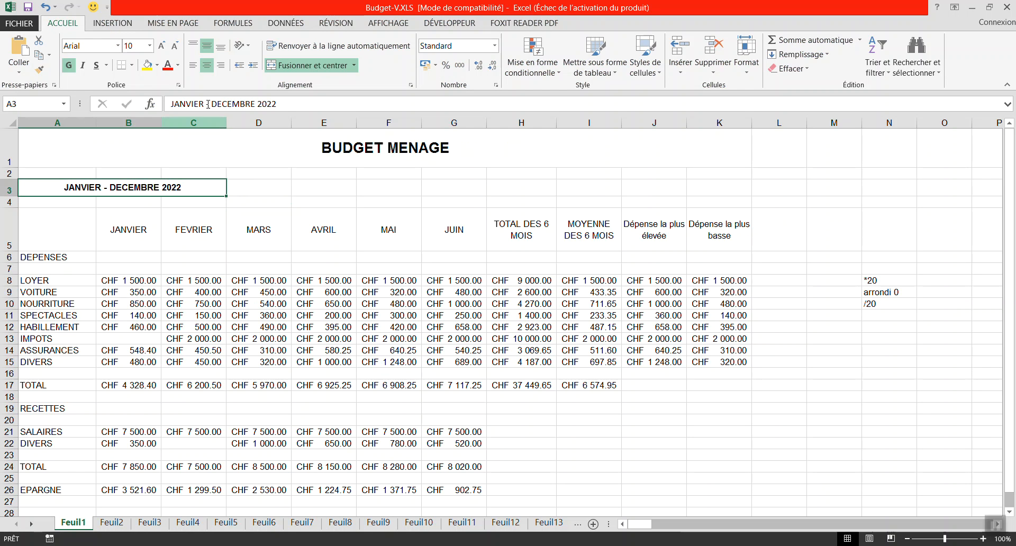
click(149, 46)
click(129, 98)
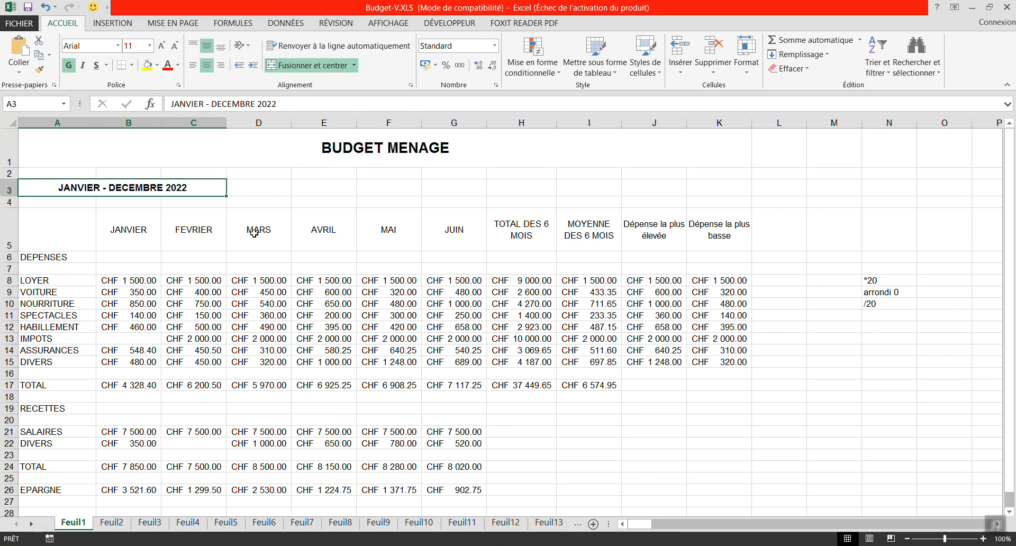
Check the model in Foxit Reader, return to Excel, move the RECETTES heading from A19 to B19 and merge and centre it across B19:G19
key(alt+Tab)
key(alt+Tab)
scroll(216, 348, down, 2)
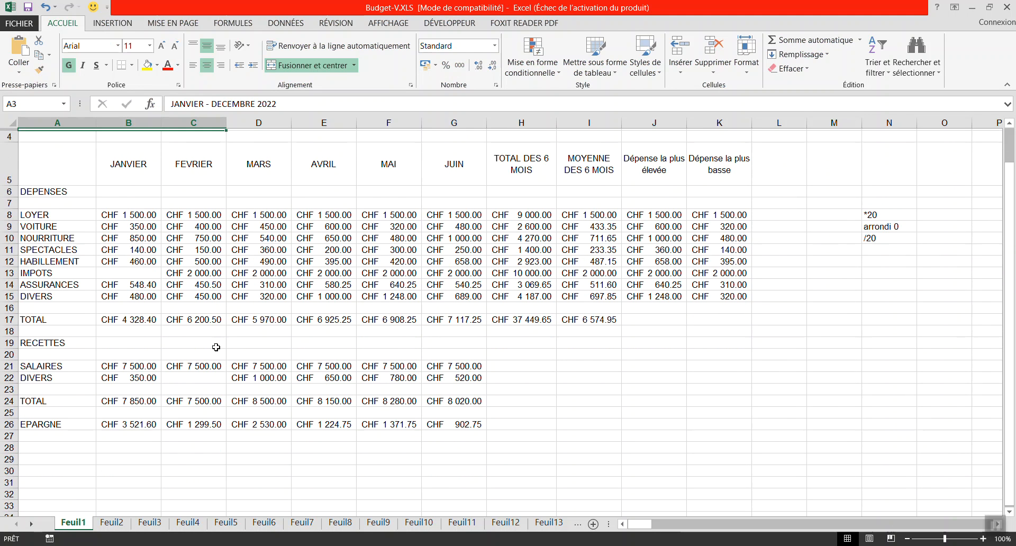
scroll(217, 348, up, 2)
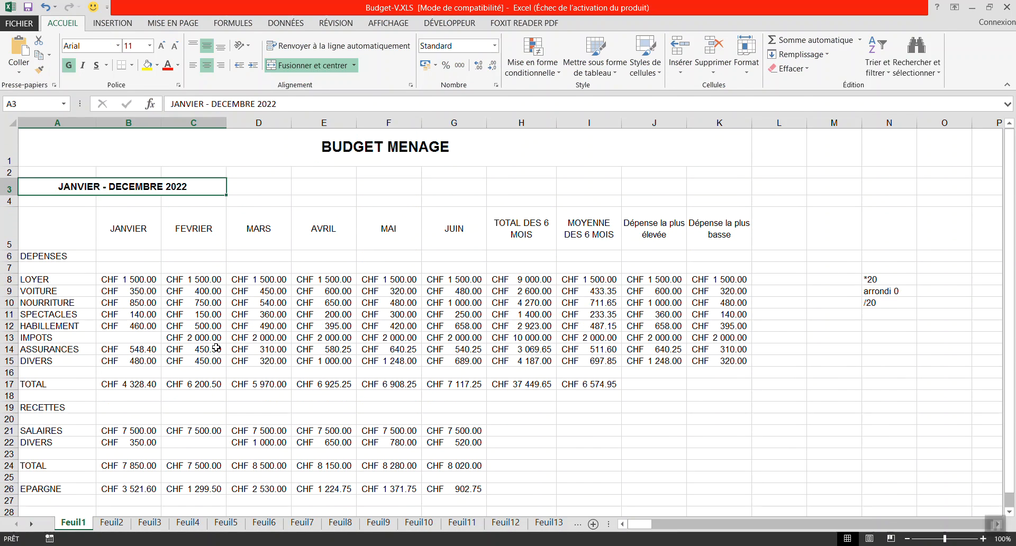
key(alt+Tab)
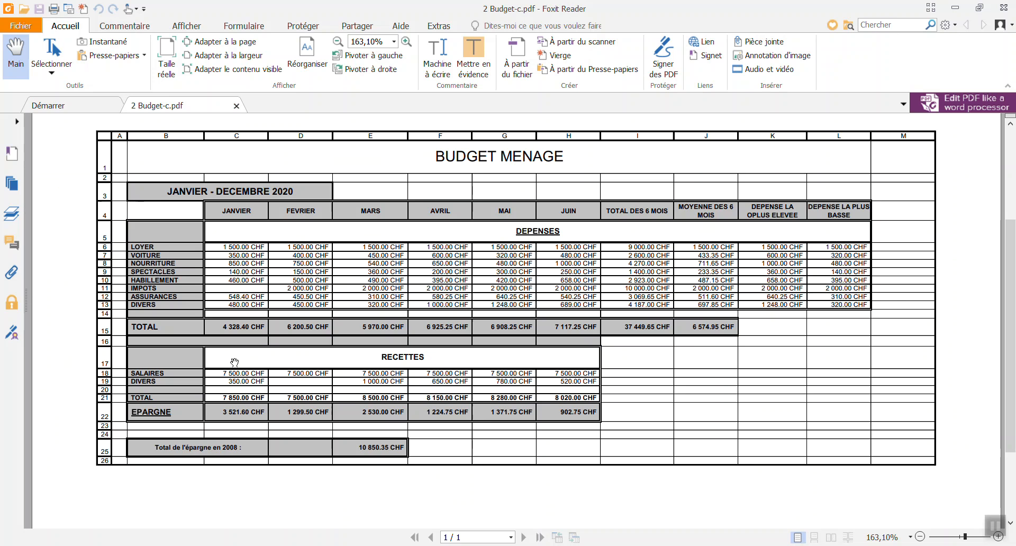
key(alt+Tab)
drag(111, 411, 170, 397)
click(51, 409)
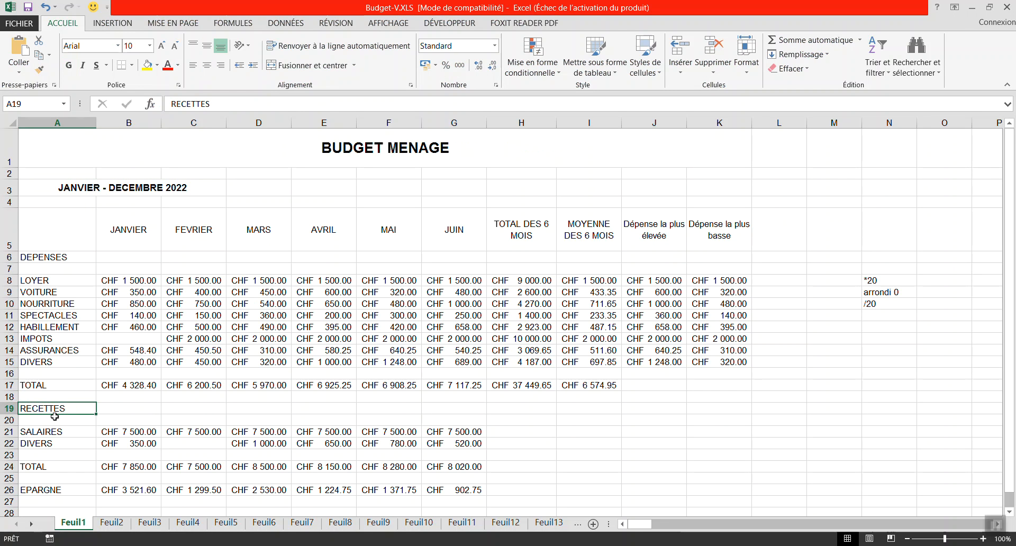
drag(53, 415, 475, 416)
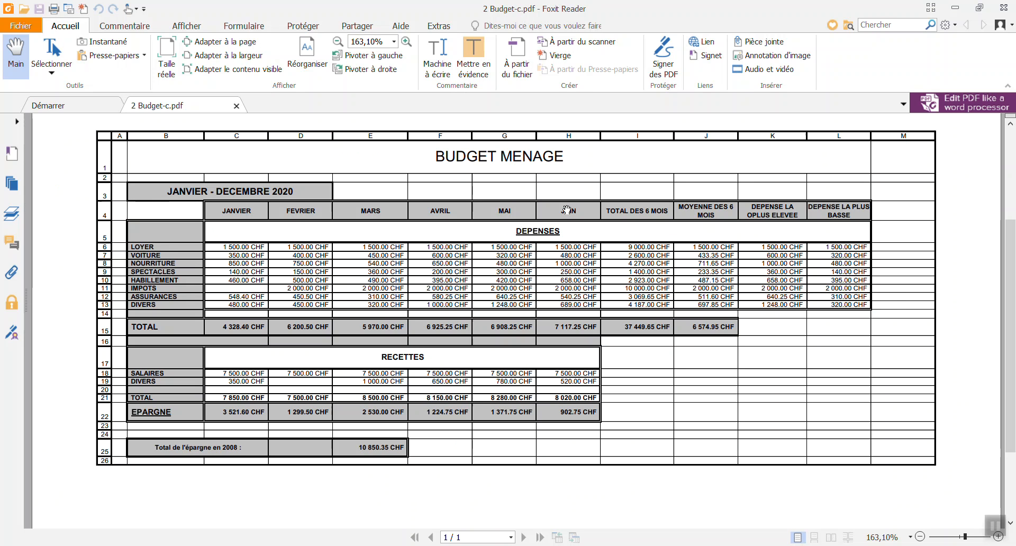
key(alt+Tab)
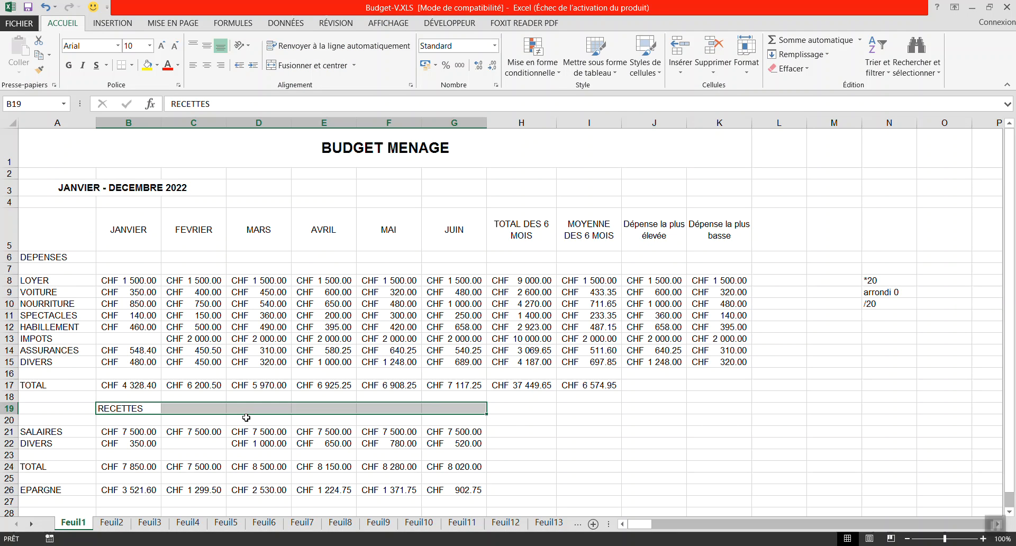
click(310, 65)
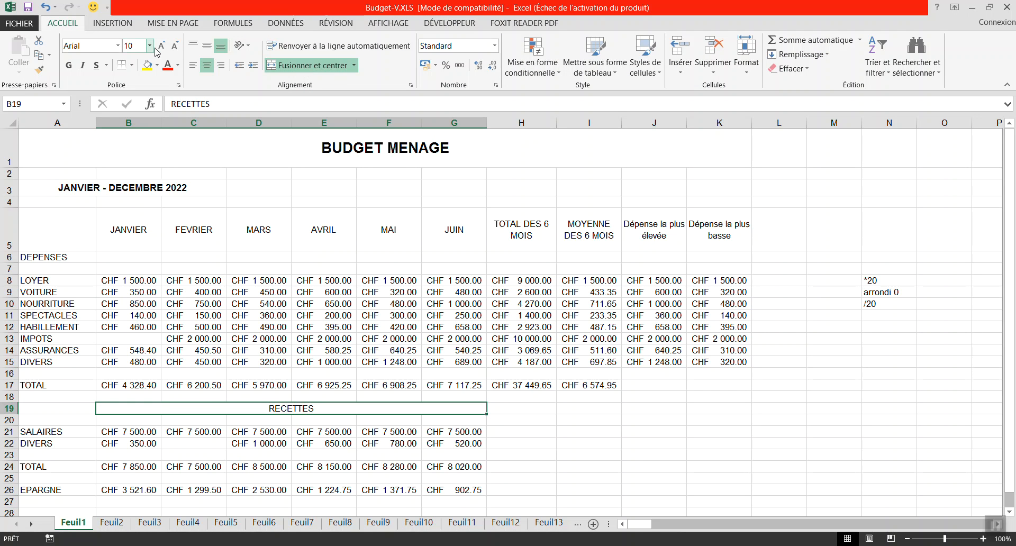
Give the RECETTES heading font size 11, bold text, centred vertical alignment and a slightly taller row 19
click(150, 46)
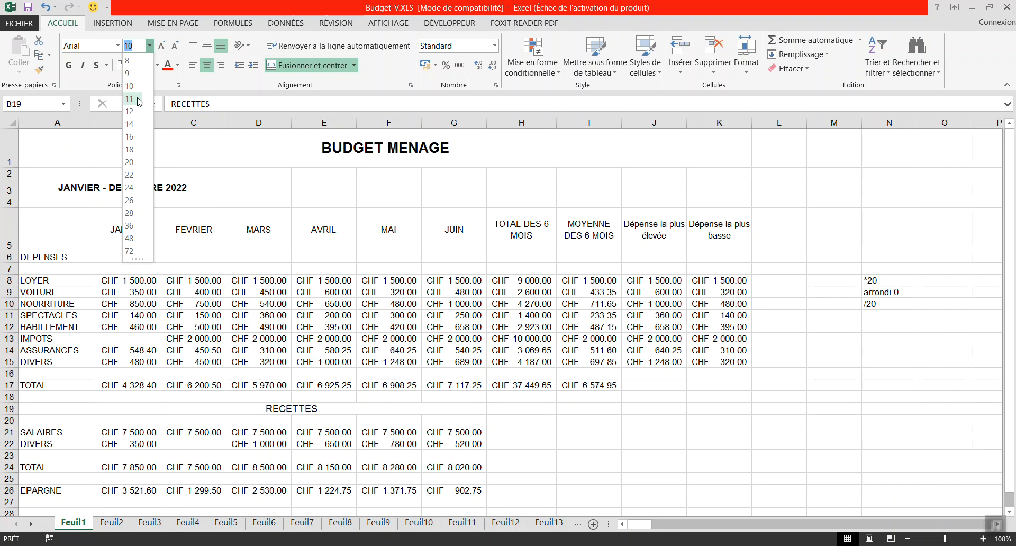
click(139, 99)
click(70, 67)
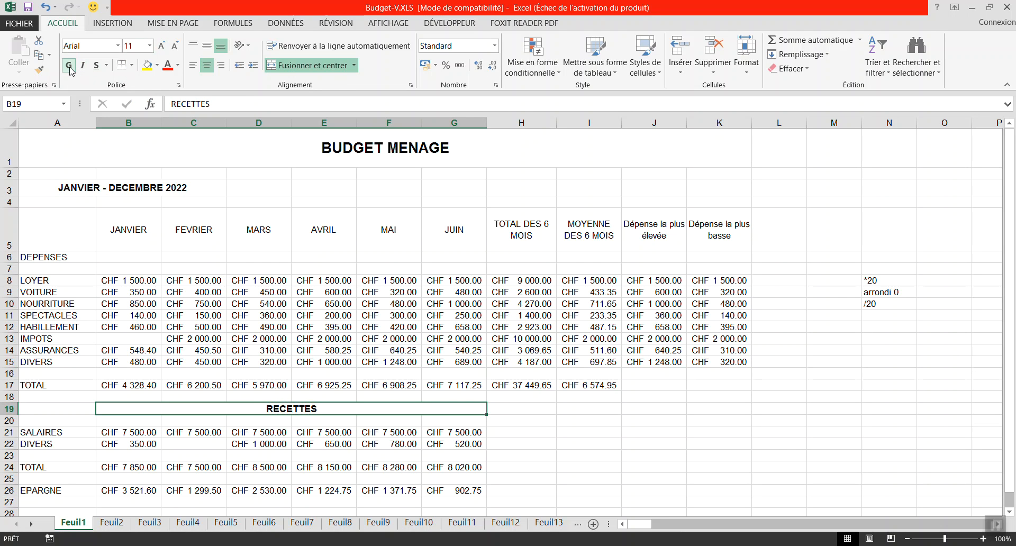
click(207, 47)
drag(18, 415, 18, 420)
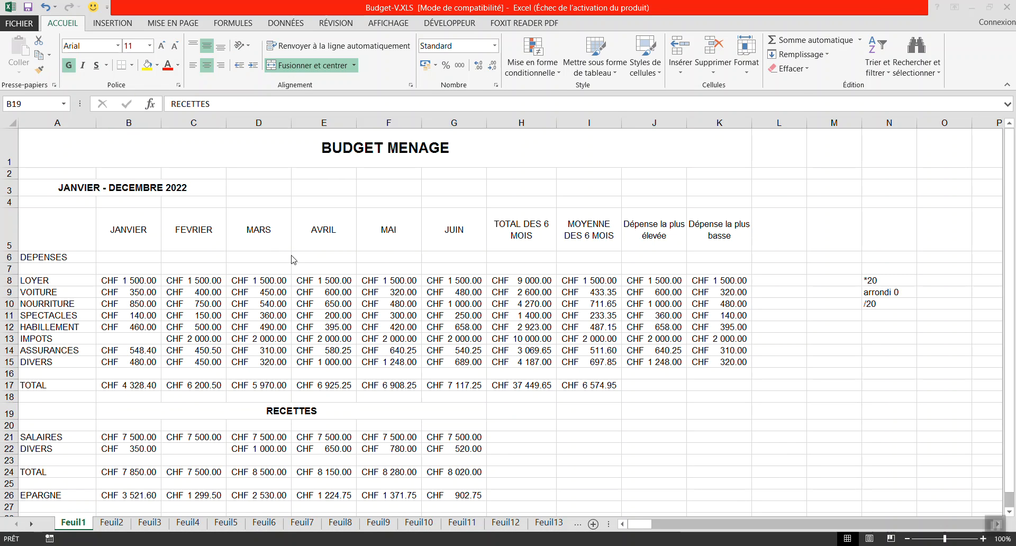
Compare the layout of the Excel sheet with the model in Foxit Reader, from the title down to the savings rows
key(alt+Tab)
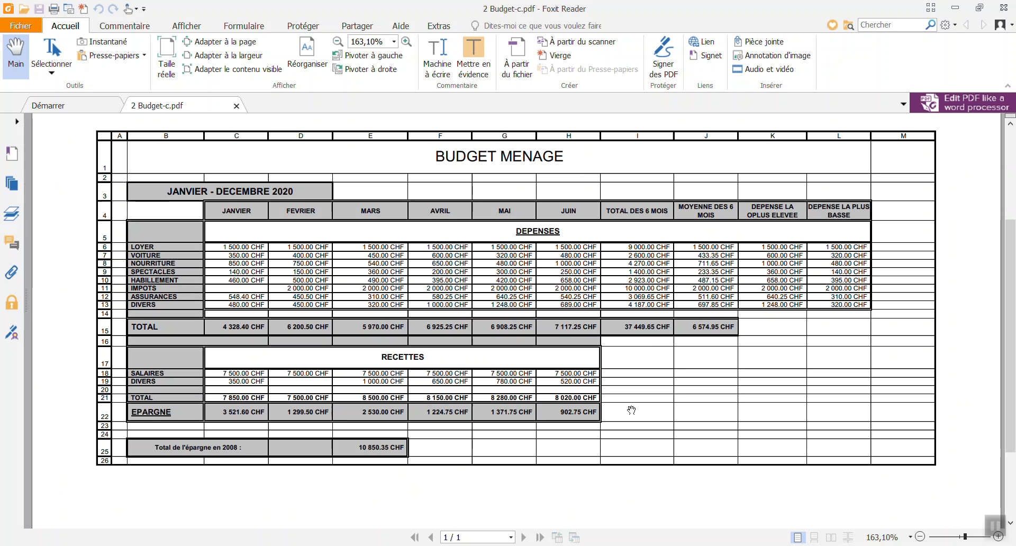
scroll(631, 411, down, 1)
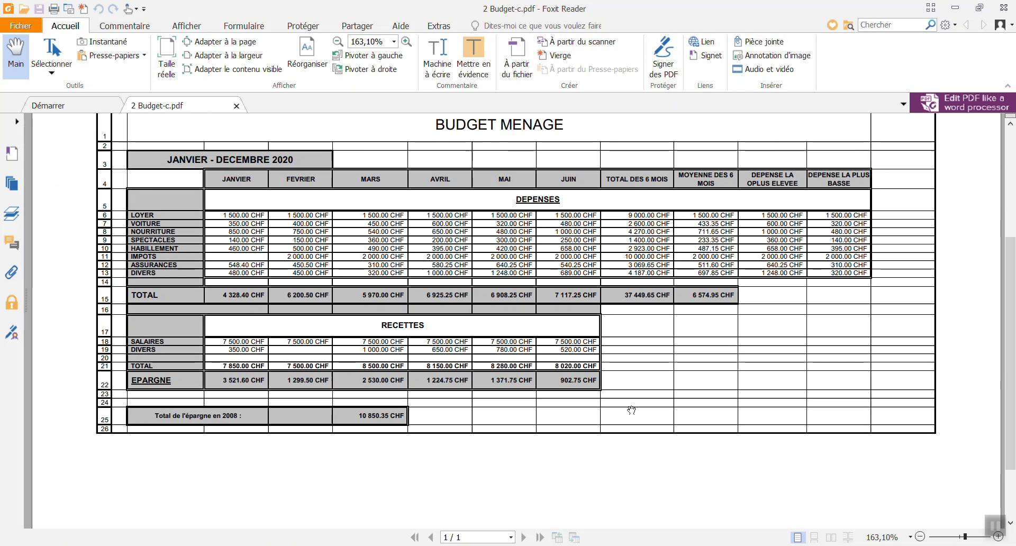
key(alt+Tab)
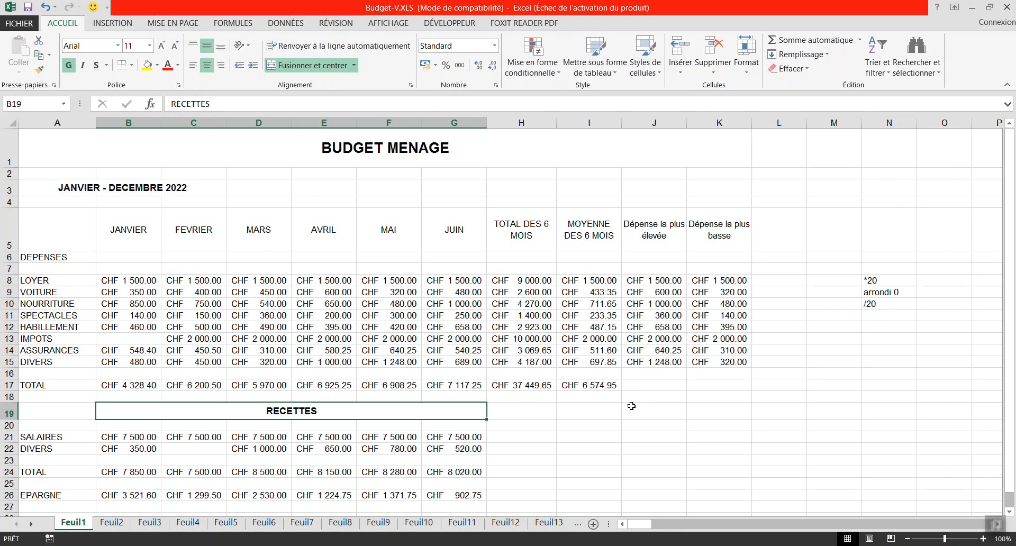
key(alt+Tab)
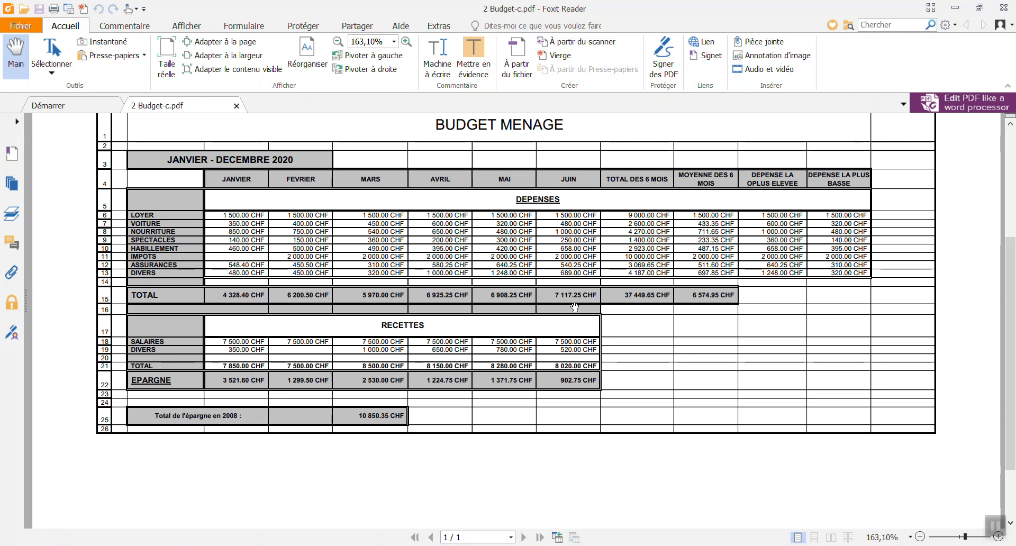
key(alt+Tab)
scroll(644, 384, down, 2)
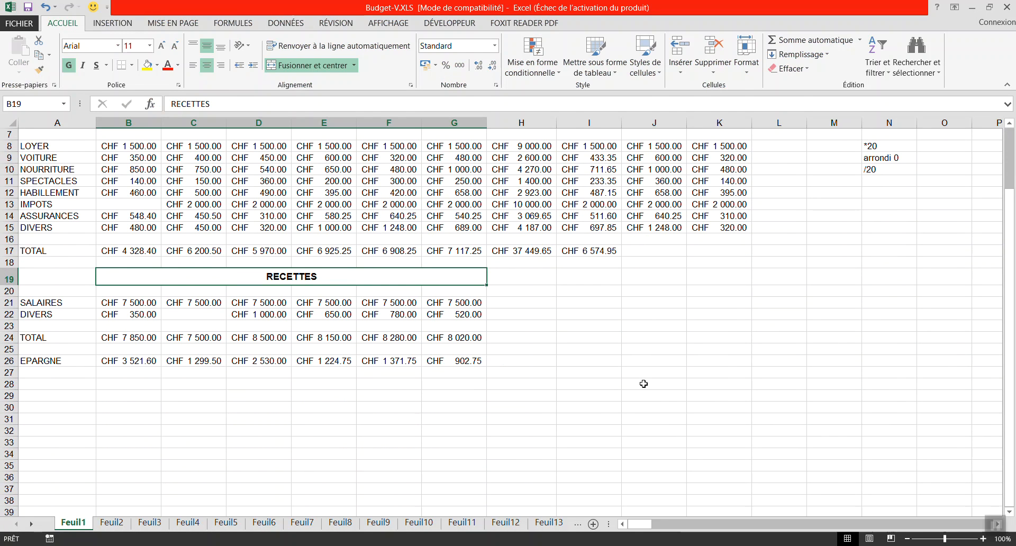
key(alt+Tab)
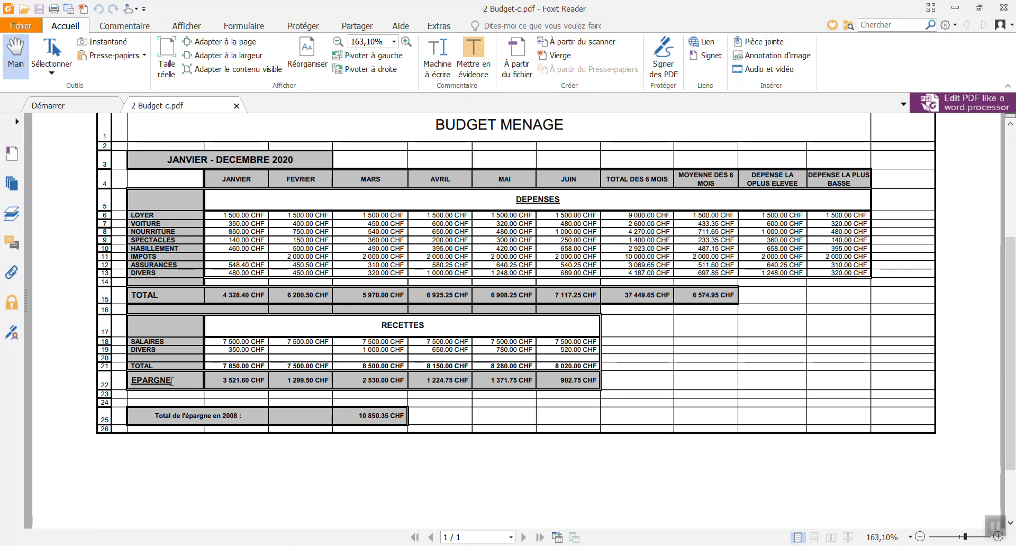
key(alt+Tab)
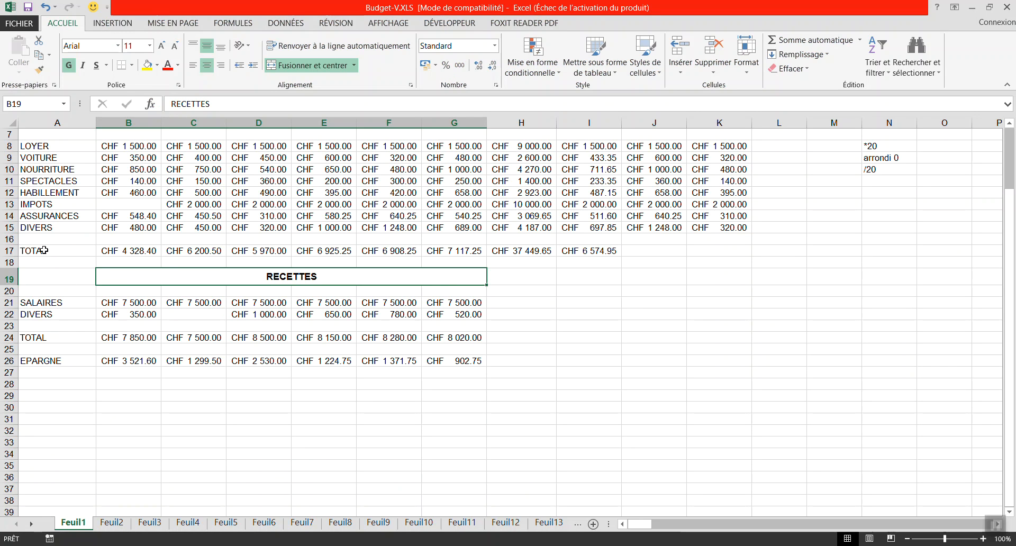
scroll(434, 288, up, 2)
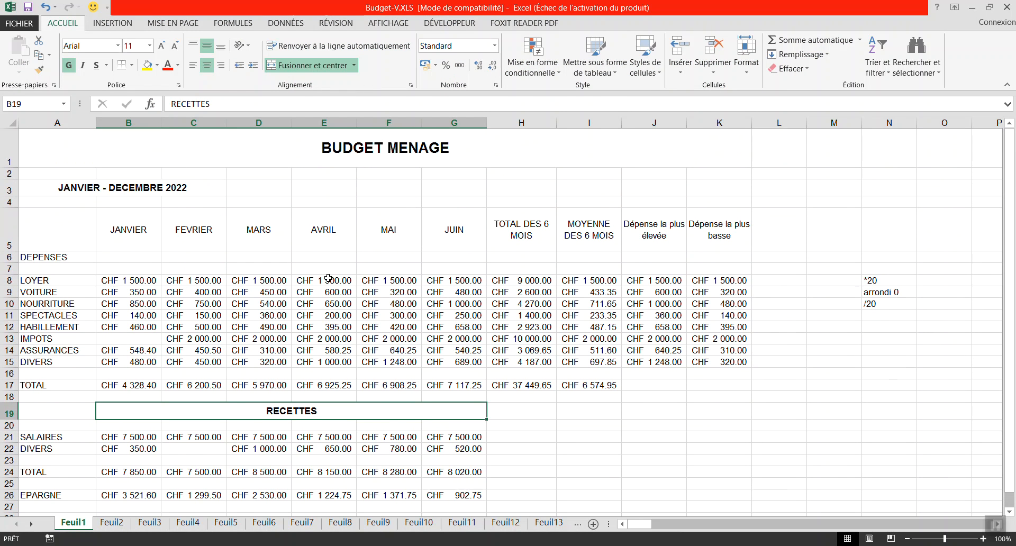
Examine the model's borders in Foxit Reader, return to Excel and give the amounts in B8:K15 a double outline with thin solid inside borders
drag(132, 281, 726, 363)
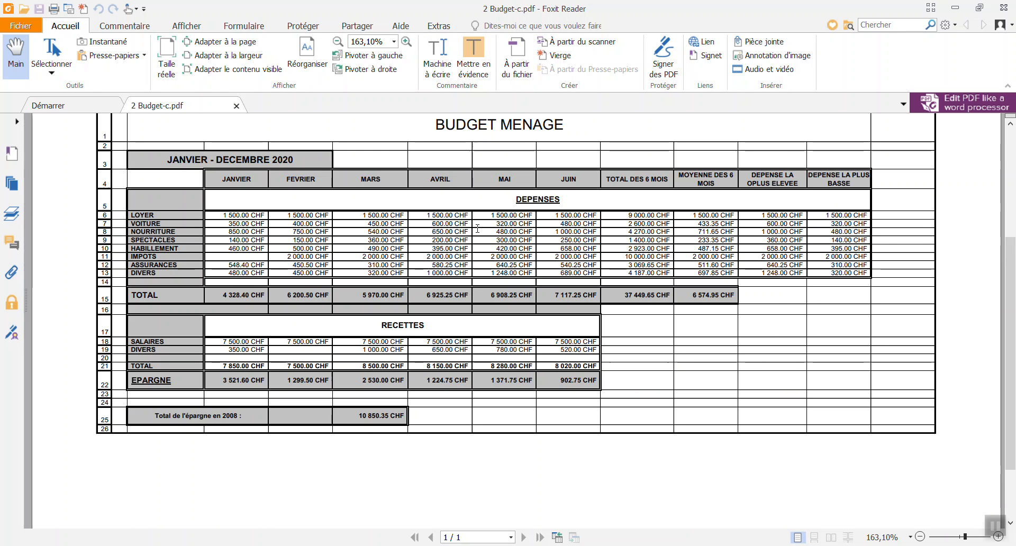
scroll(479, 230, up, 1)
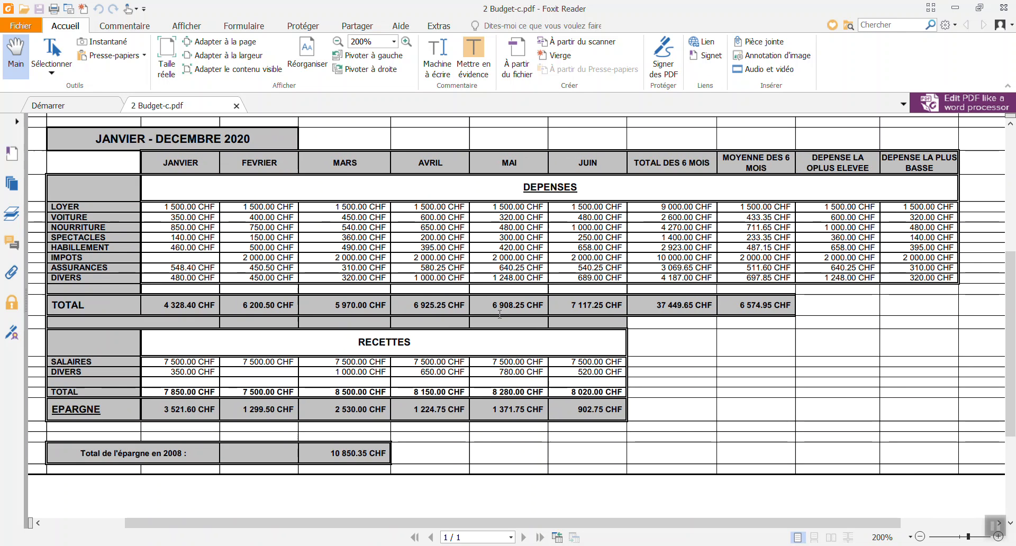
scroll(500, 315, up, 2)
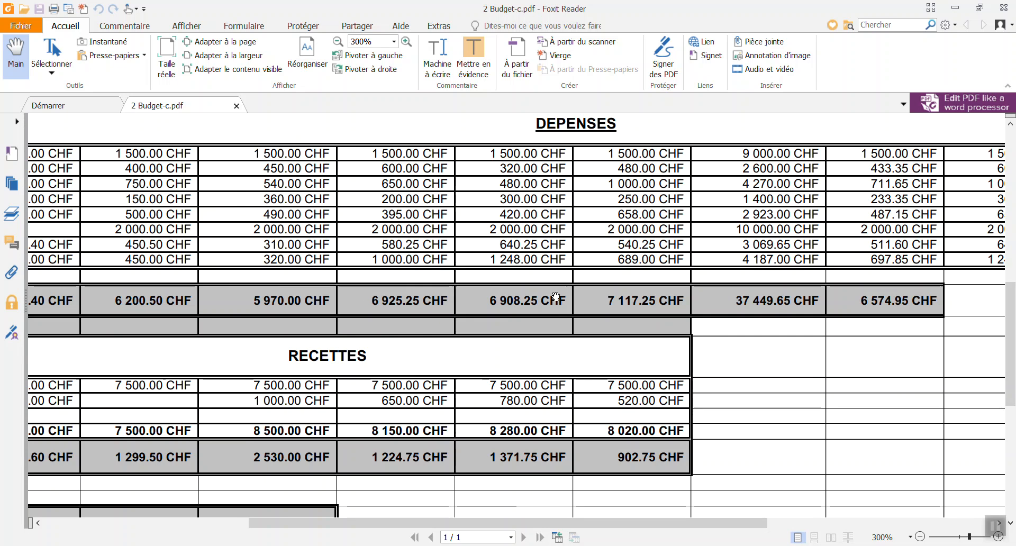
scroll(552, 300, down, 2)
scroll(552, 300, down, 1)
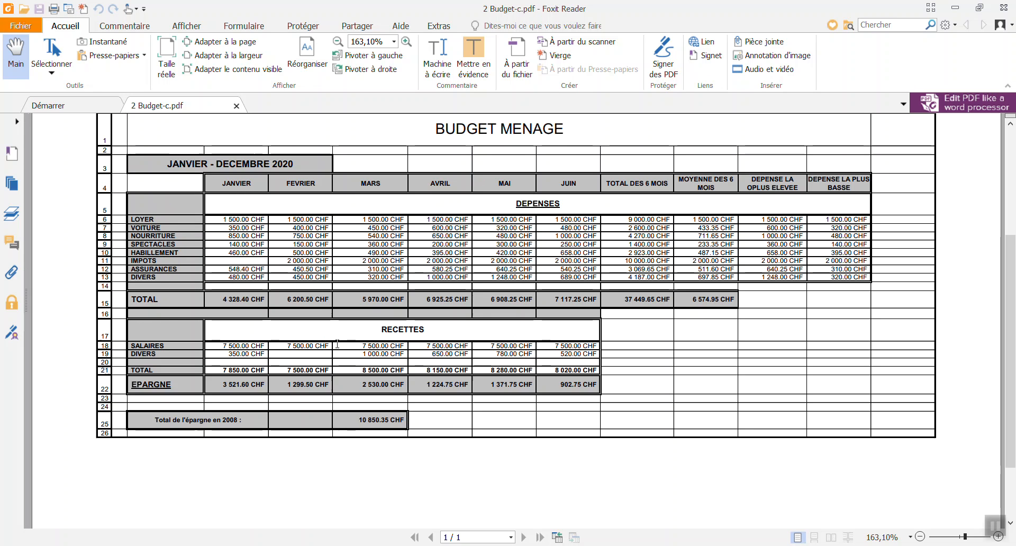
key(alt+Tab)
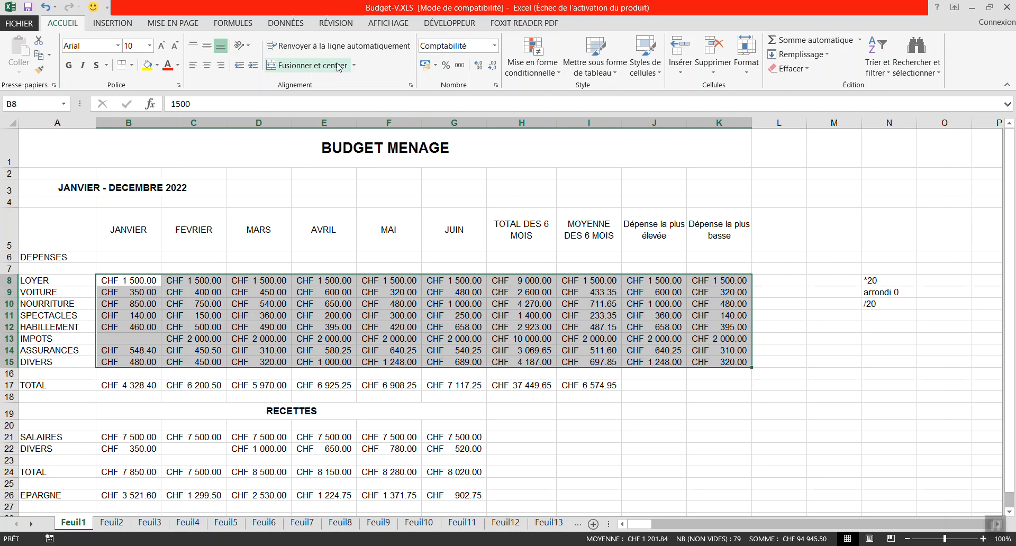
click(496, 85)
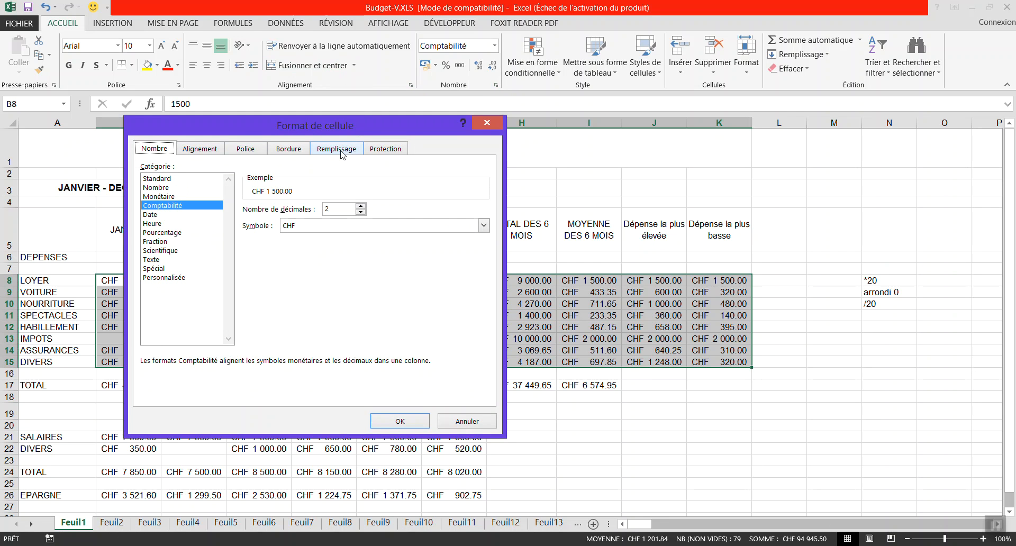
click(293, 152)
click(218, 259)
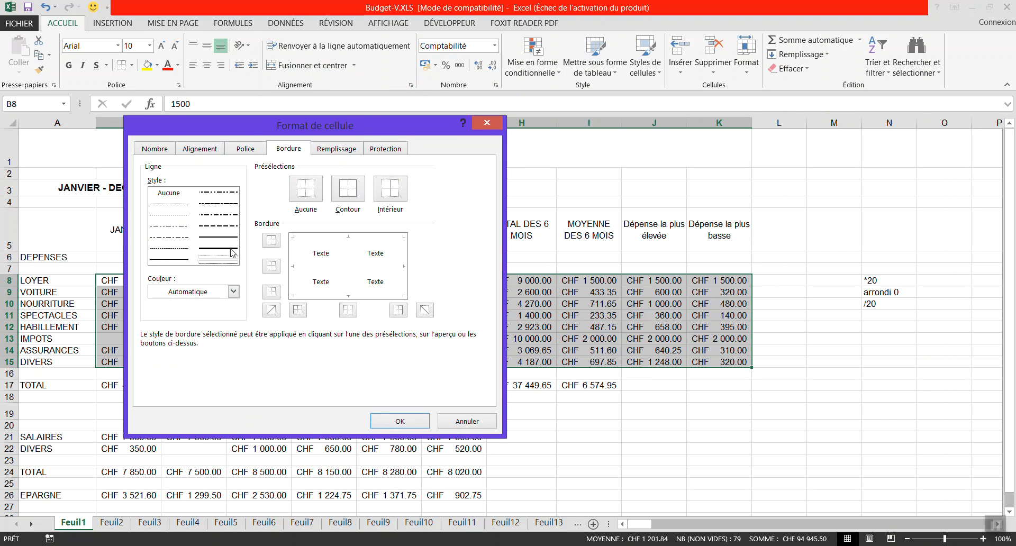
click(350, 192)
click(161, 260)
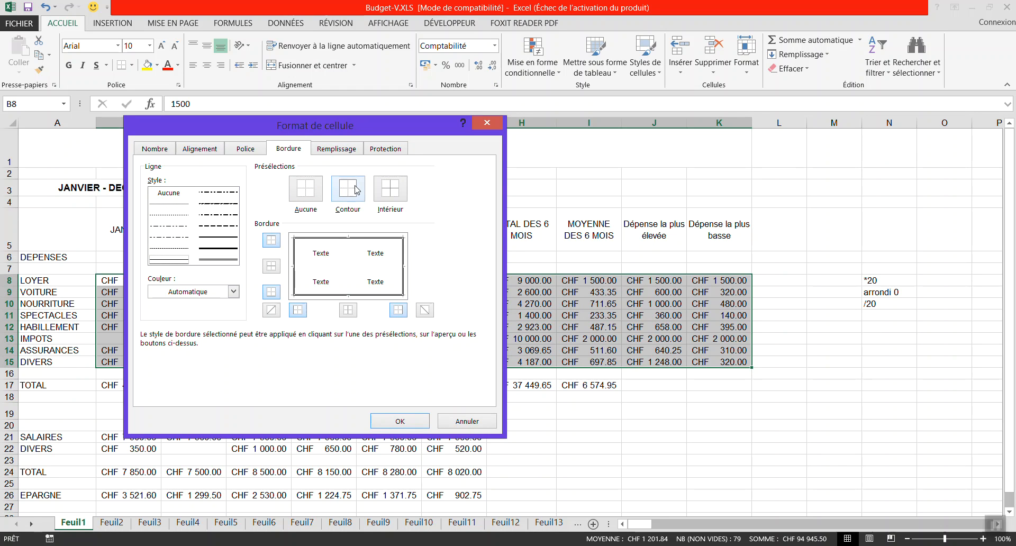
click(389, 194)
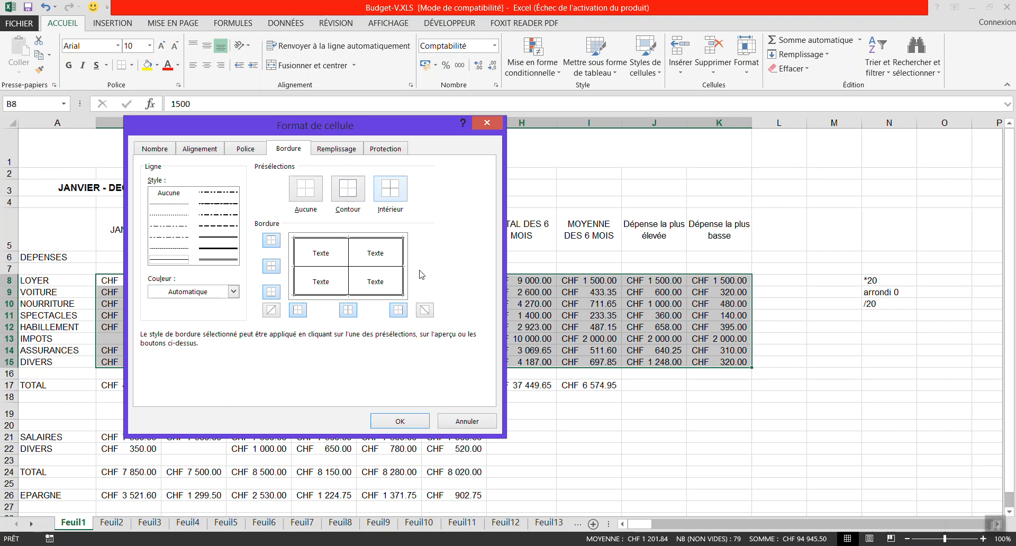
click(410, 423)
Apply the same double outline and thin inside borders to the column headings in B5:K5
drag(132, 230, 716, 226)
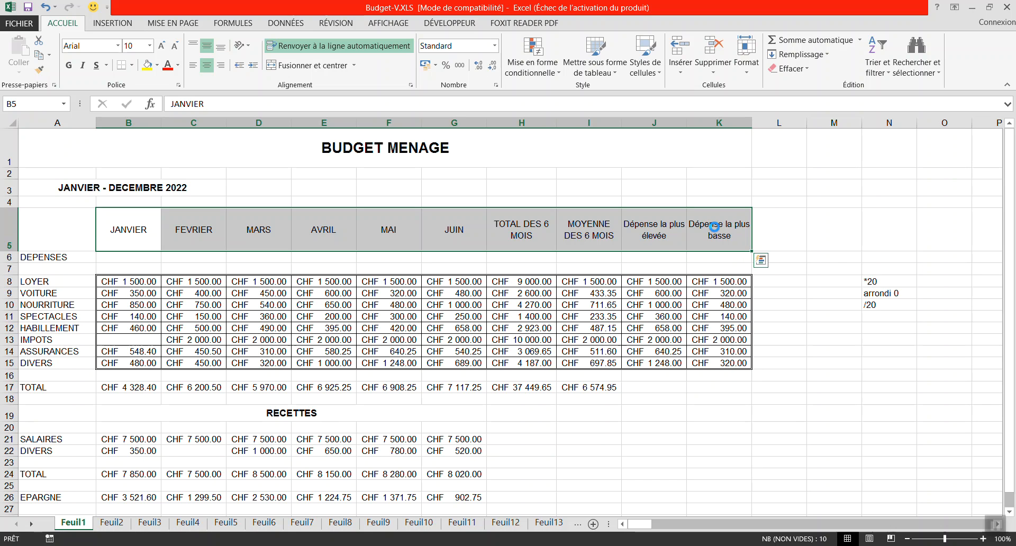
click(792, 295)
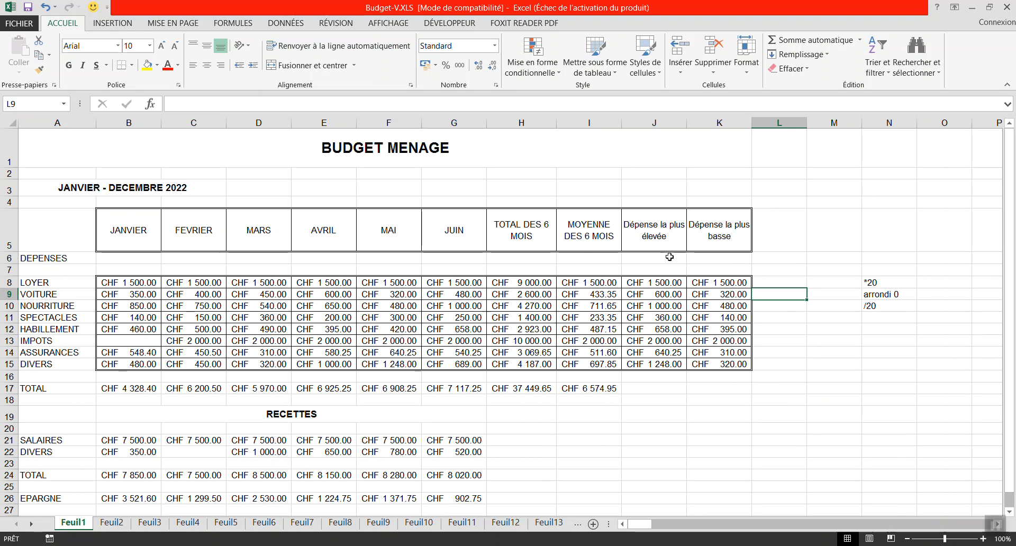
Apply the double outline with thin inside borders to the expense labels in A8:A15 and the TOTAL row in A17:I17
drag(55, 287, 80, 363)
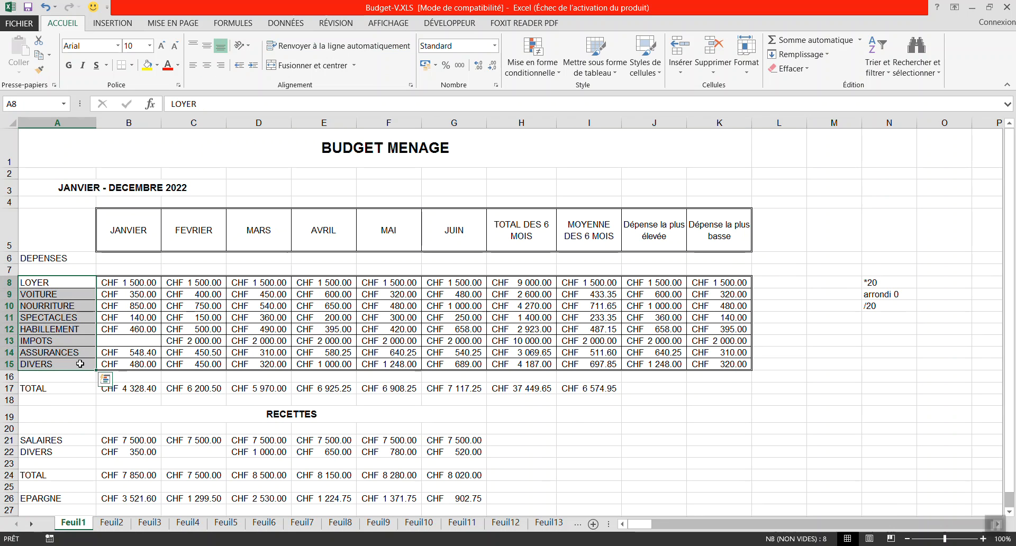
key(alt+Tab)
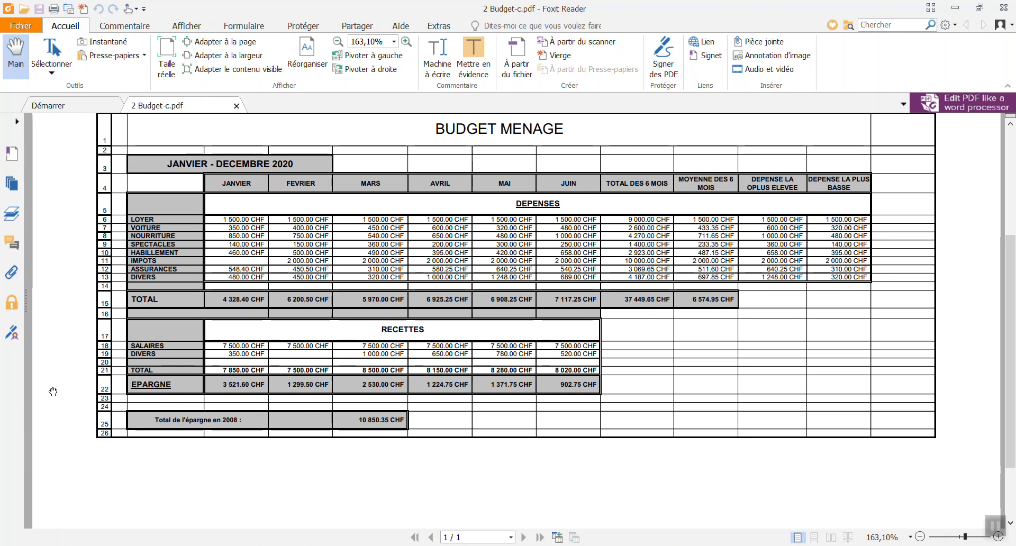
key(alt+Tab)
drag(32, 388, 590, 390)
key(F4)
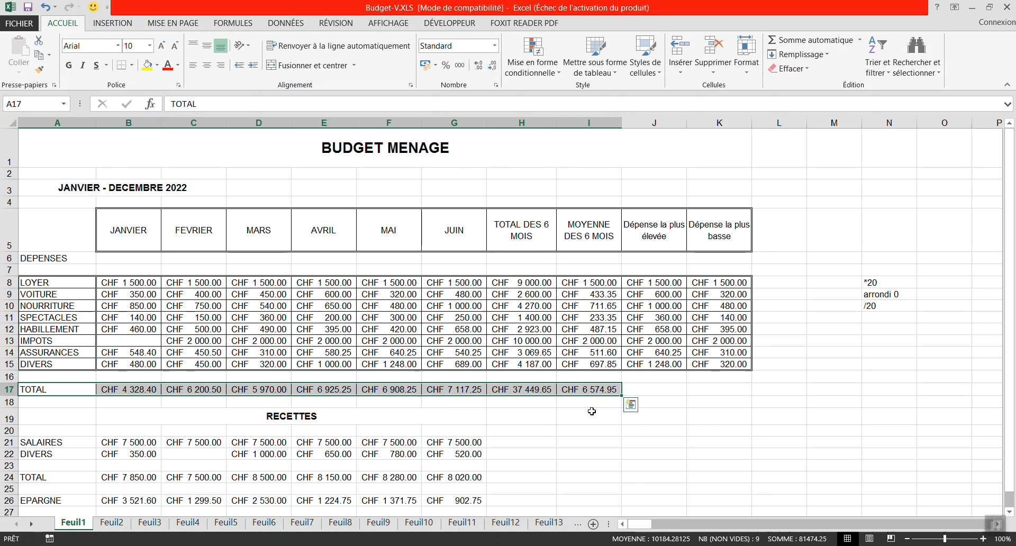
click(578, 433)
scroll(513, 433, down, 2)
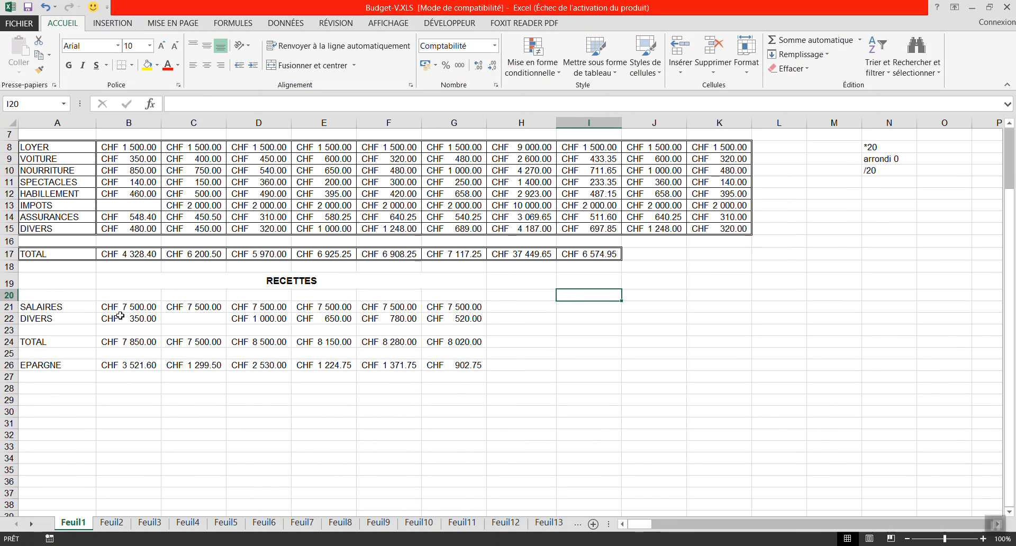
Check the model in Foxit Reader, then give the income block A21:G24 and the EPARGNE row A26:G26 the same borders
drag(121, 305, 151, 320)
key(alt+Tab)
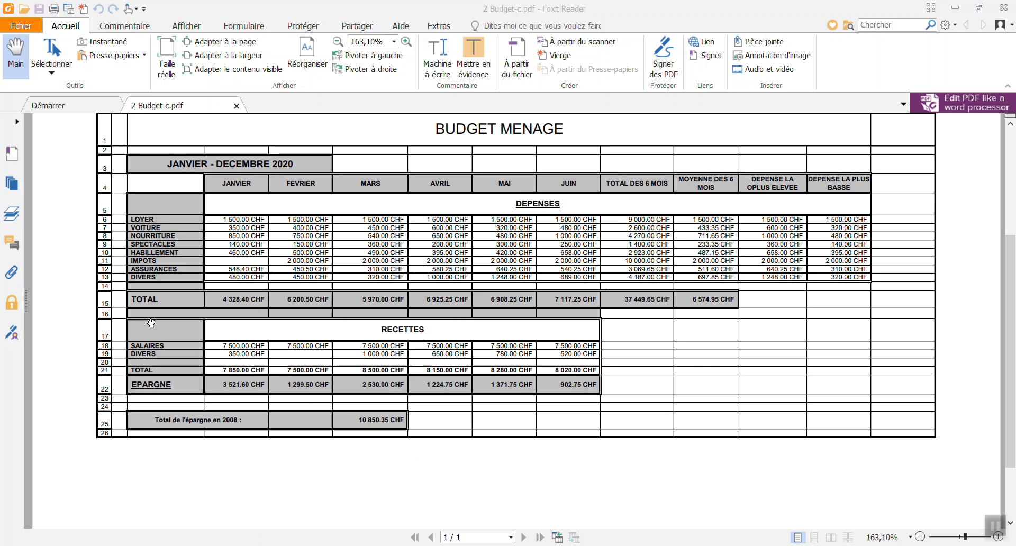
key(alt+Tab)
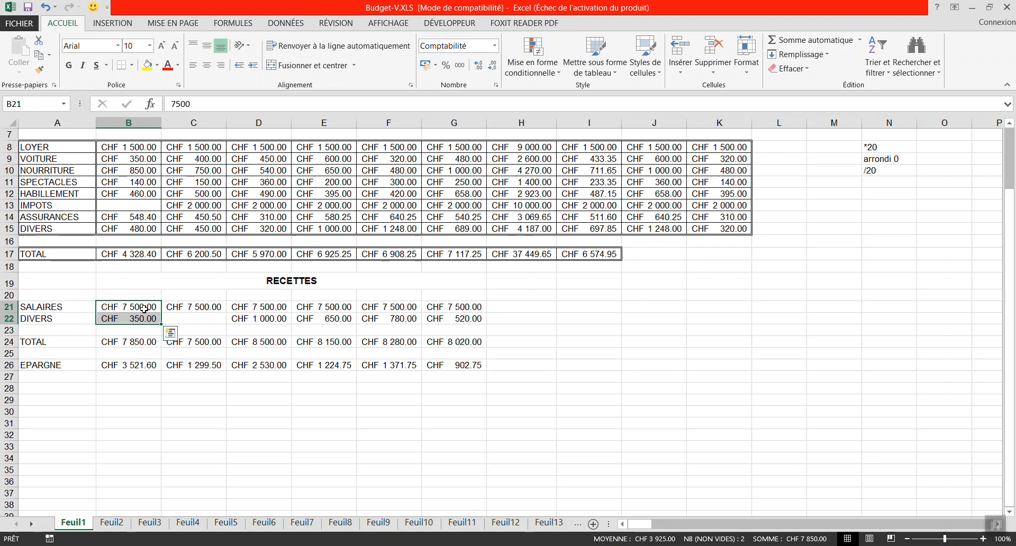
key(alt+Tab)
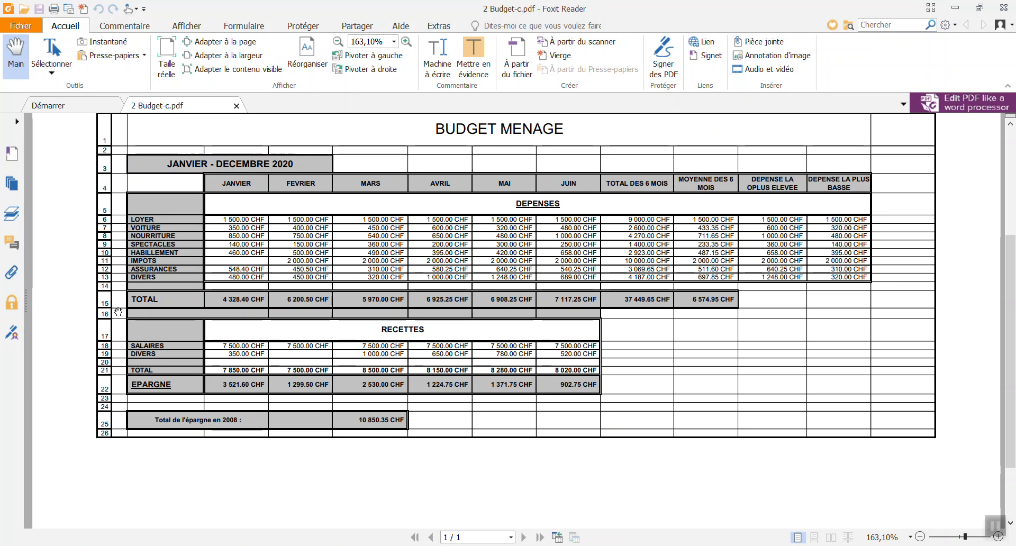
key(alt+Tab)
drag(122, 303, 433, 339)
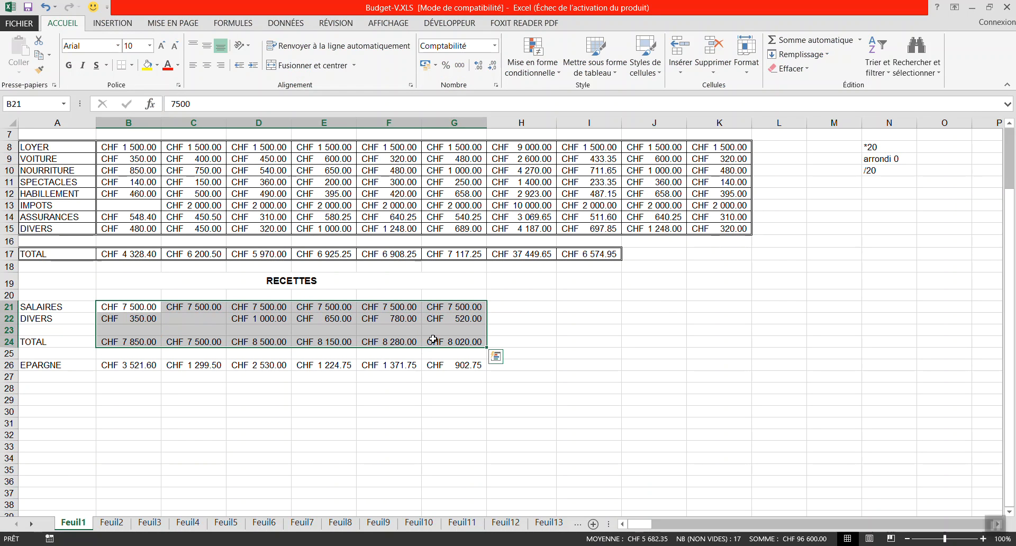
key(F4)
drag(50, 307, 453, 386)
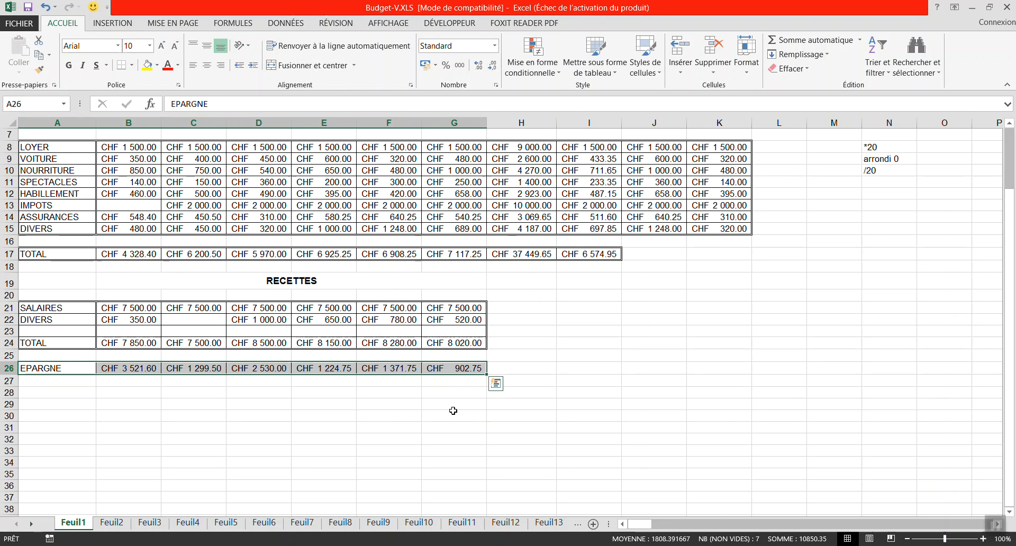
key(F4)
click(433, 426)
Check the RECETTES heading in the Foxit Reader model and give the merged heading B19:G19 in Excel the same double outline
key(alt+Tab)
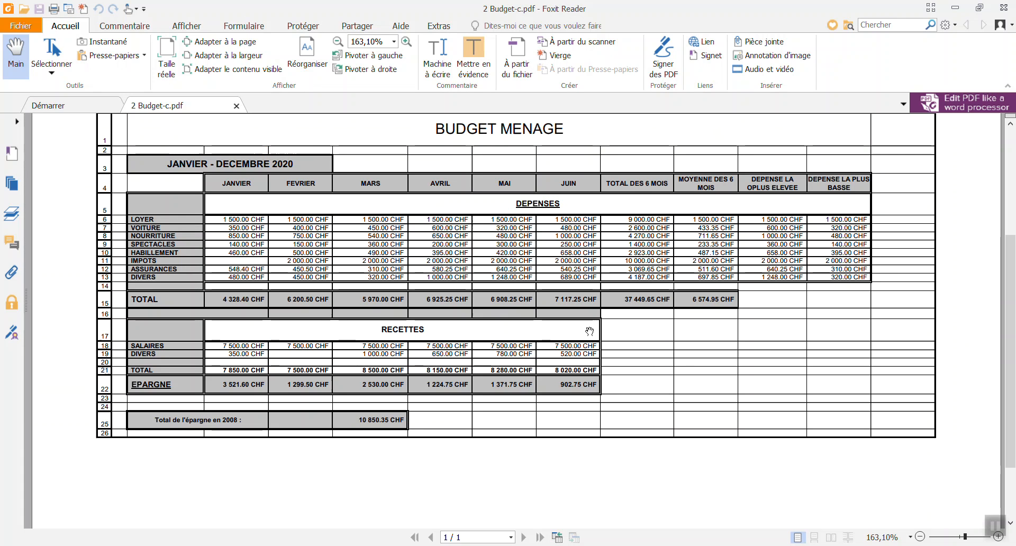
key(alt+Tab)
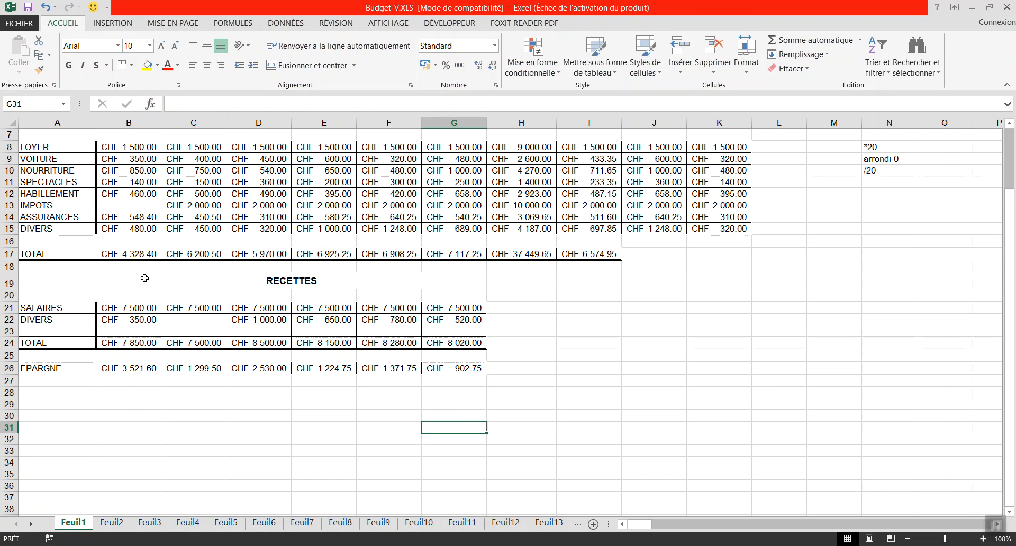
drag(122, 278, 449, 287)
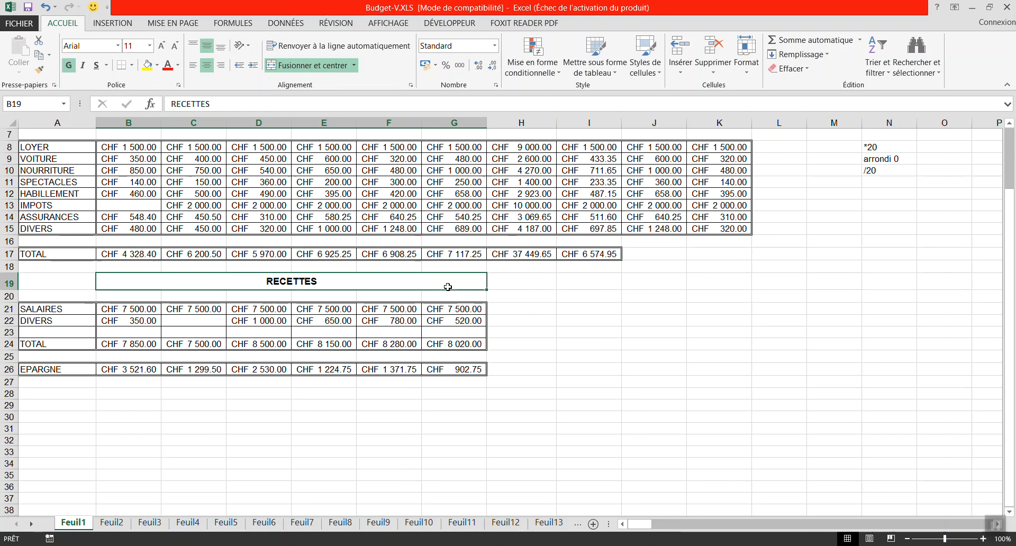
key(alt+Tab)
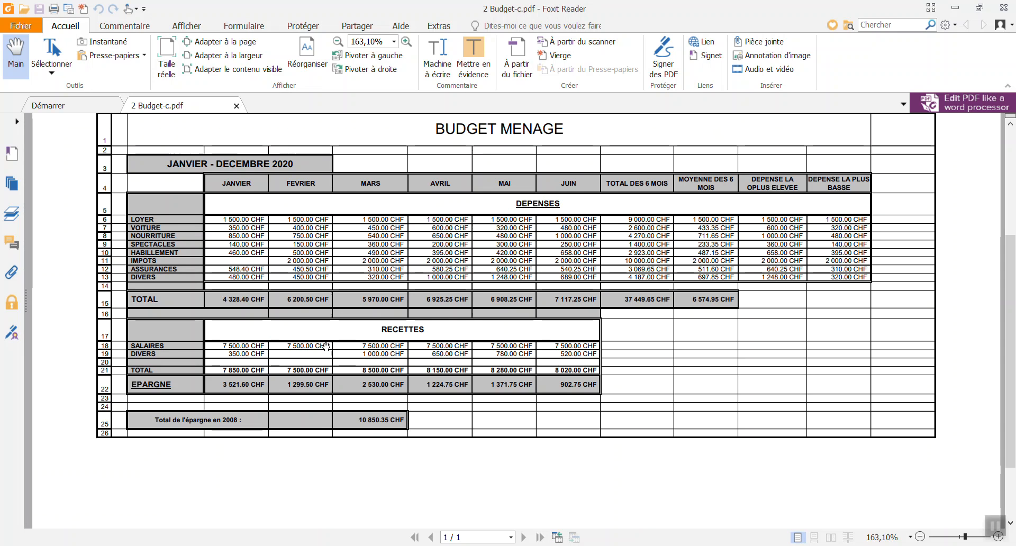
key(alt+Tab)
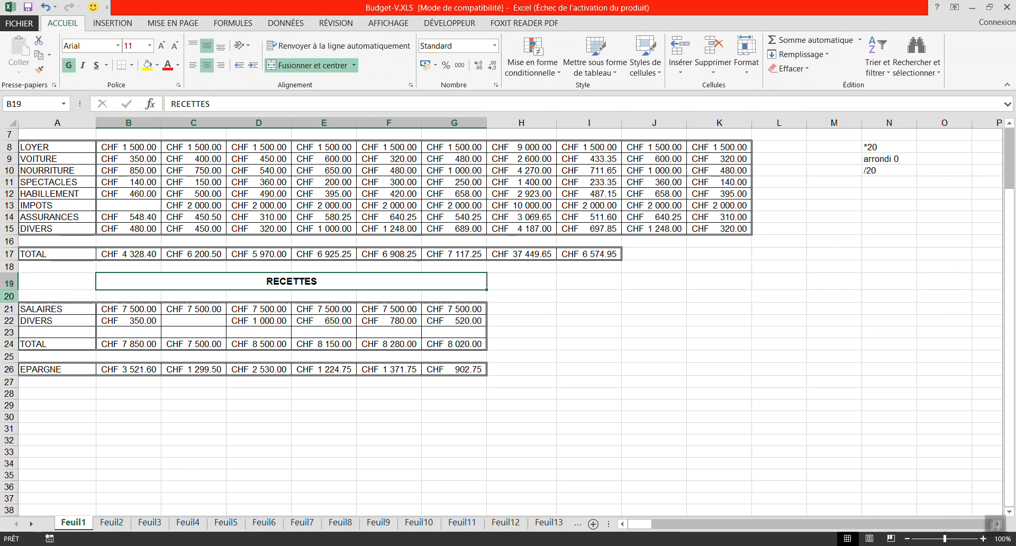
Delete the empty row 20 between the RECETTES heading and the SALAIRES row
click(9, 296)
key(ctrl+minus)
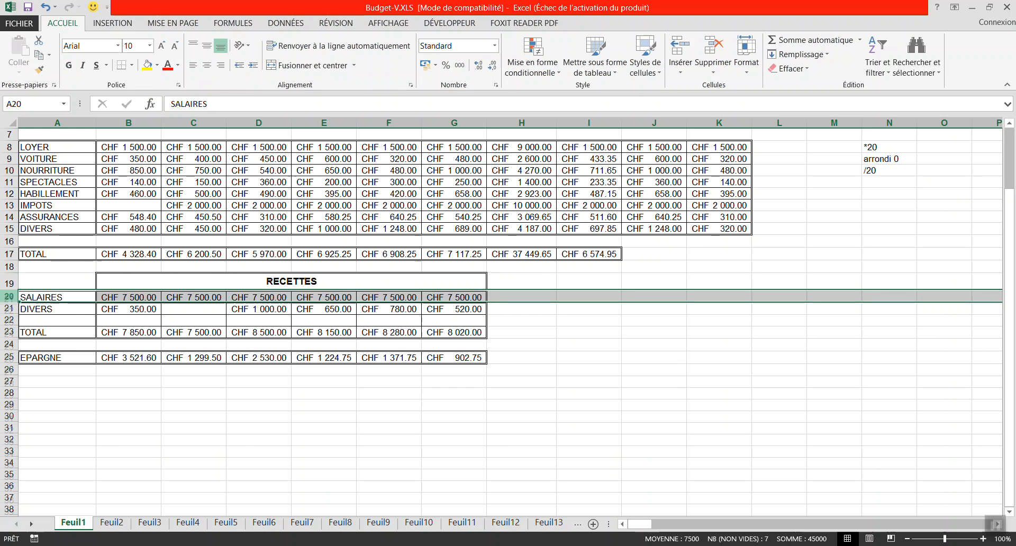
click(509, 373)
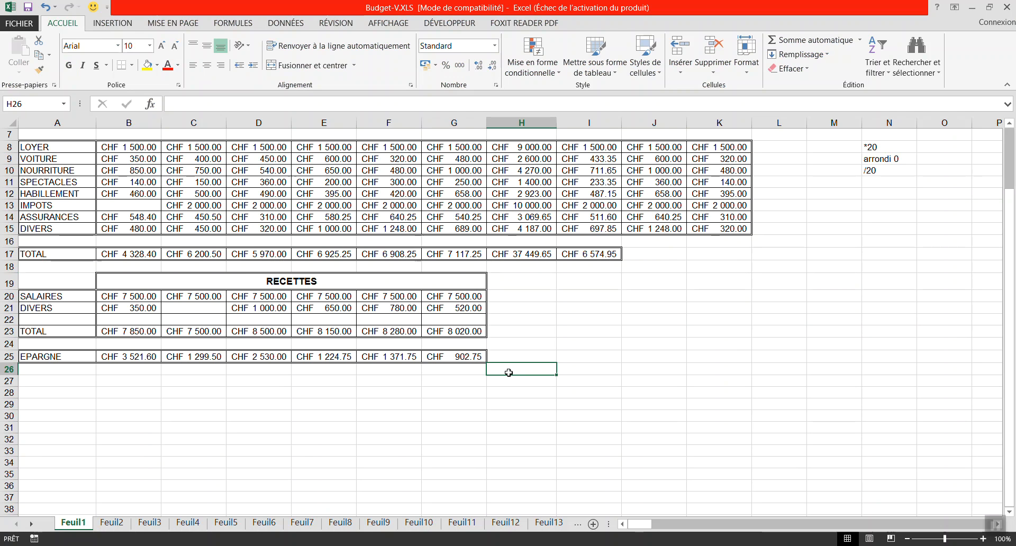
Compare the borders, row layout and shaded cells of the Excel budget with the model in Foxit Reader
key(alt+Tab)
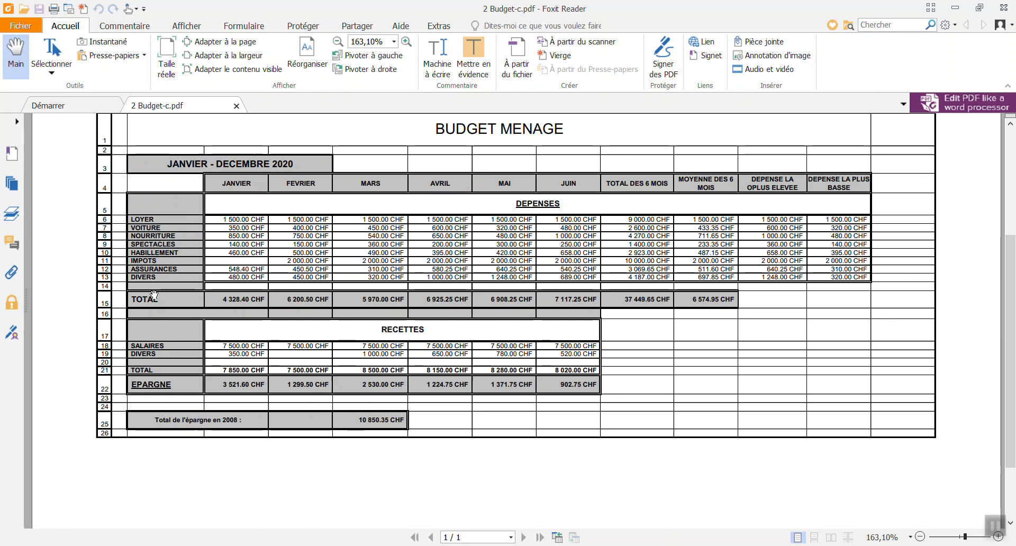
key(alt+Tab)
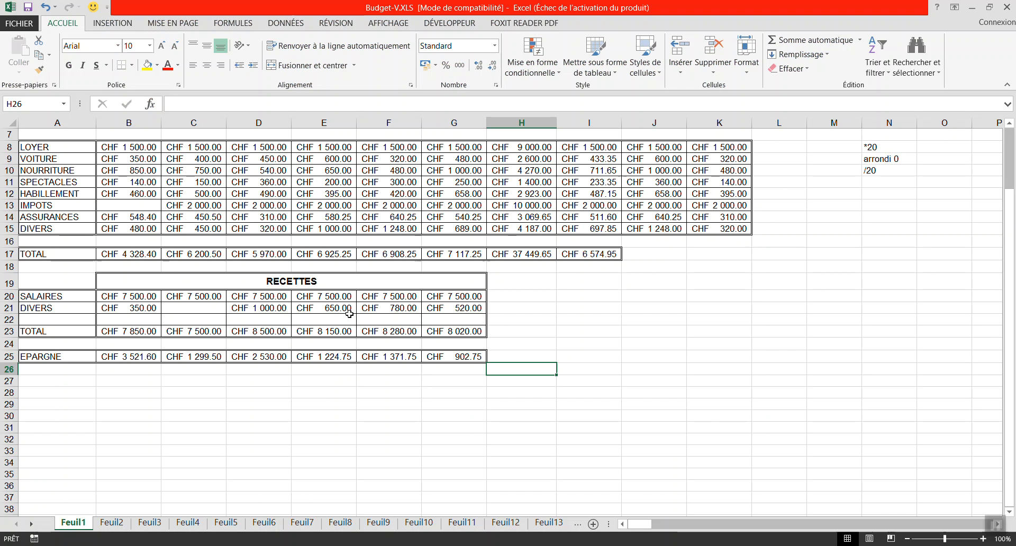
key(alt+Tab)
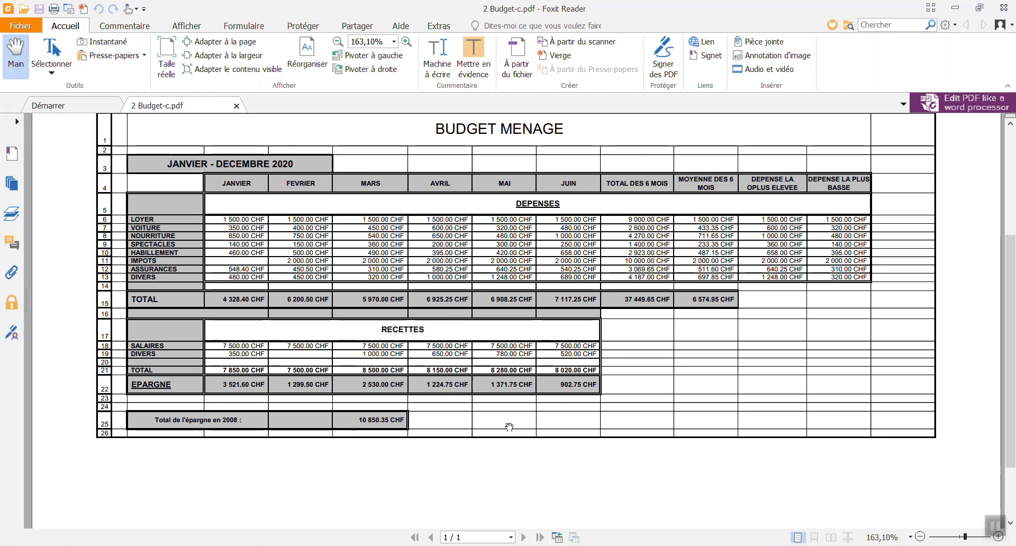
key(alt+Tab)
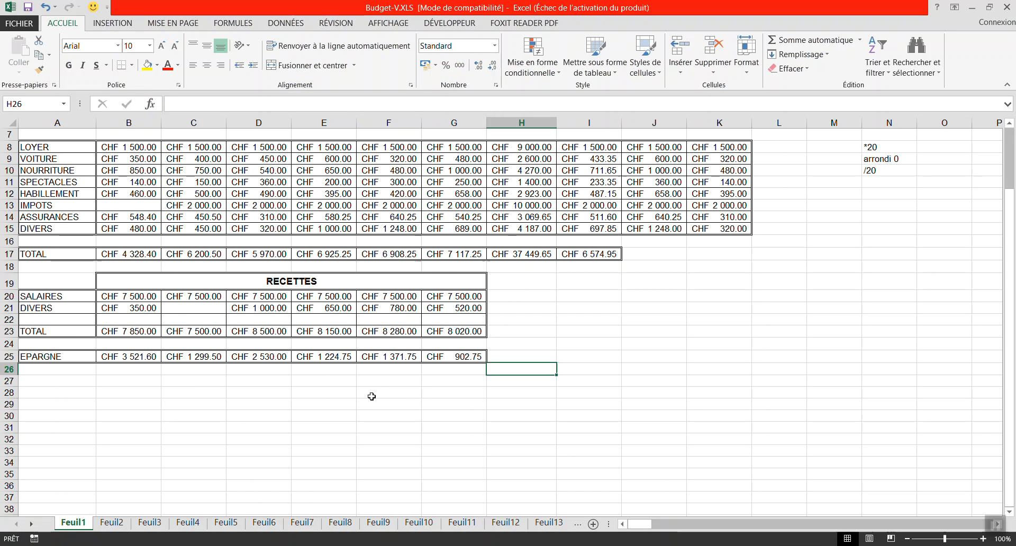
scroll(397, 393, up, 2)
key(alt+Tab)
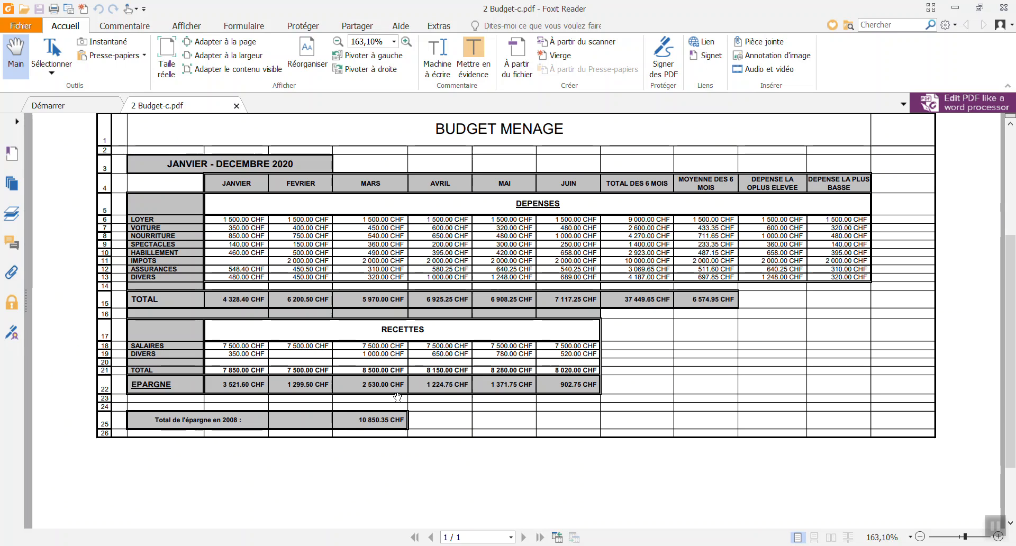
key(alt+Tab)
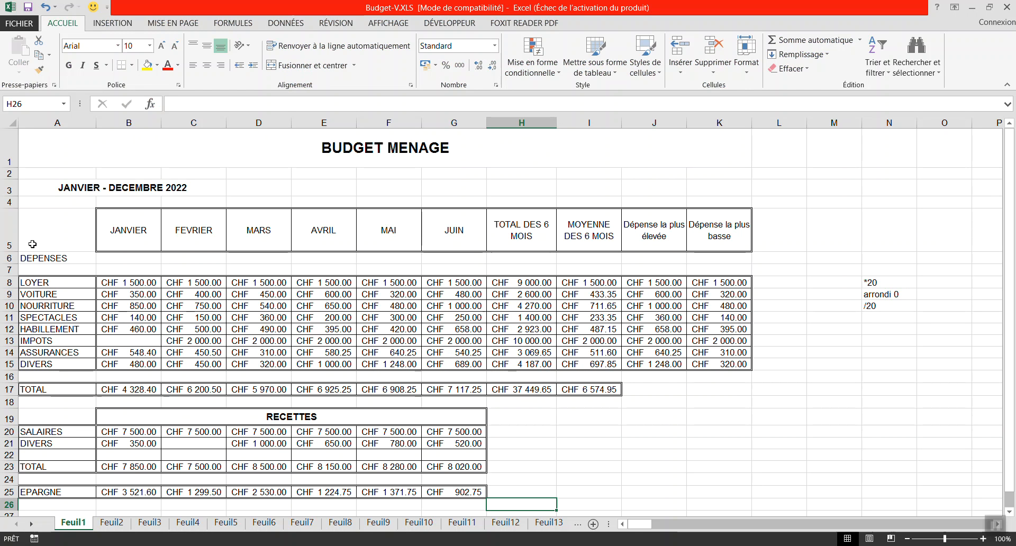
Reduce the height of row 5 slightly and fill the column headings in B5:K5 with yellow
drag(10, 252, 10, 241)
drag(125, 222, 720, 224)
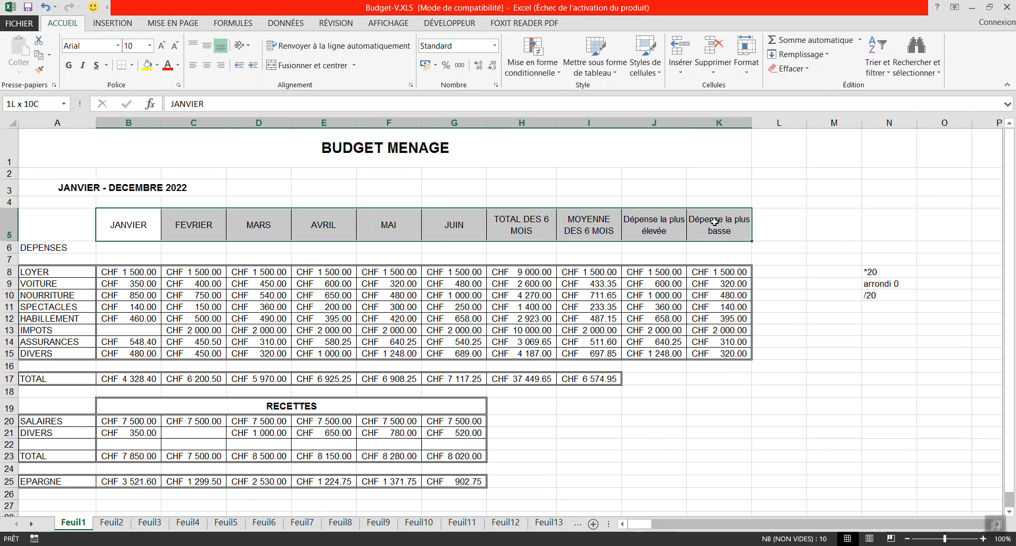
click(147, 65)
Apply the same yellow fill to the labels in A8:A15, A20:A23, A25 and A17
drag(56, 272, 66, 354)
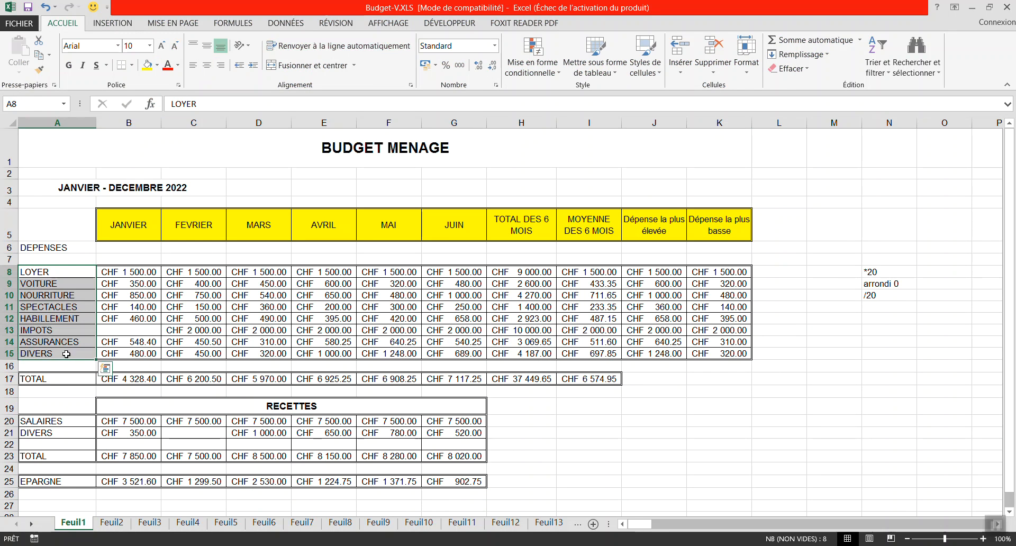
key(F4)
drag(62, 423, 58, 457)
key(F4)
click(57, 482)
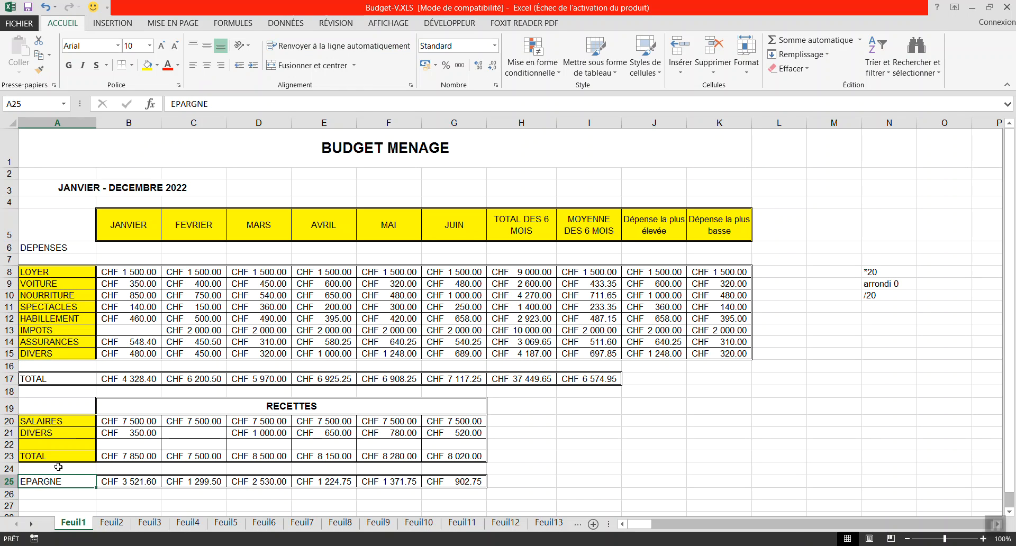
key(F4)
click(73, 378)
key(F4)
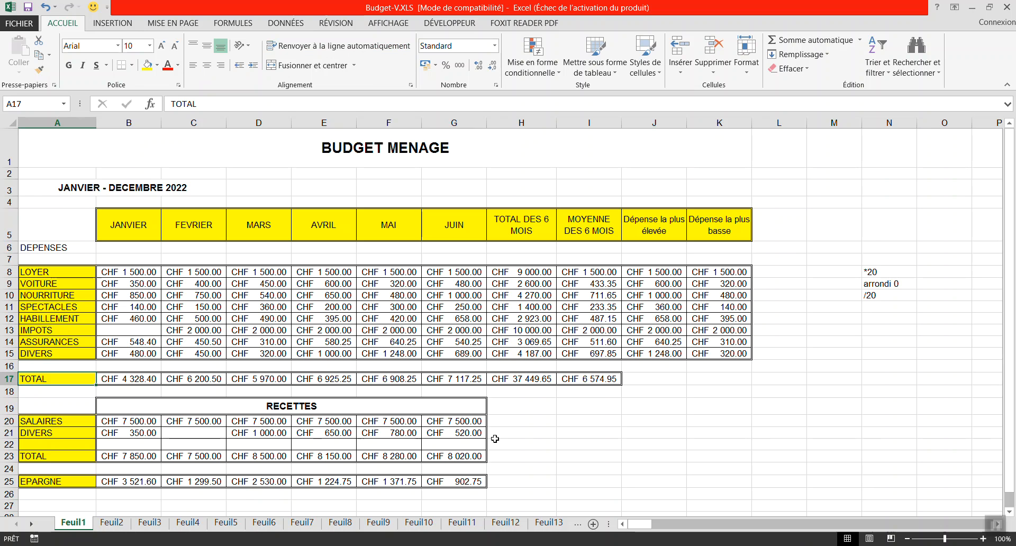
Check the DEPENSES area of the model in Foxit Reader and delete the empty row 7 above LOYER in Excel
key(alt+Tab)
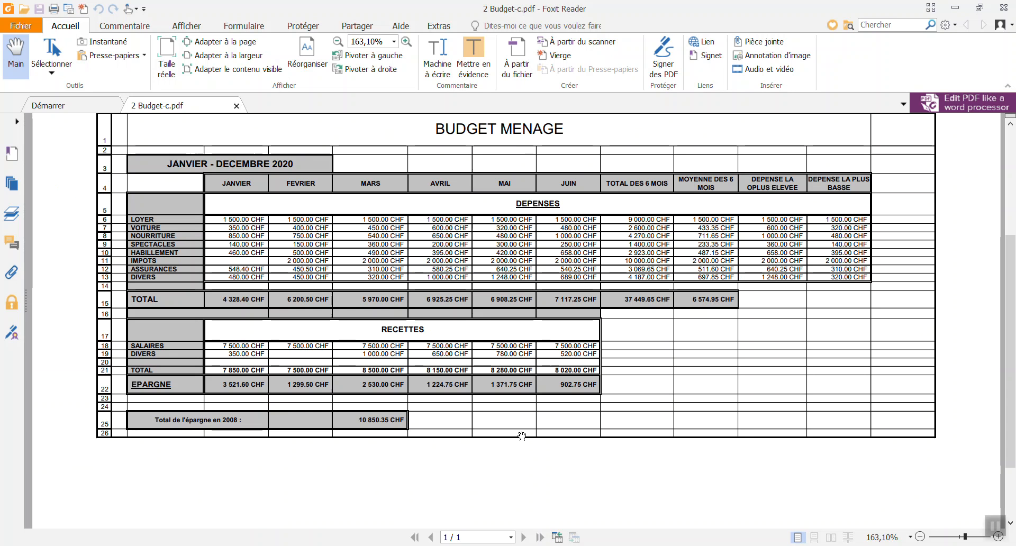
key(alt+Tab)
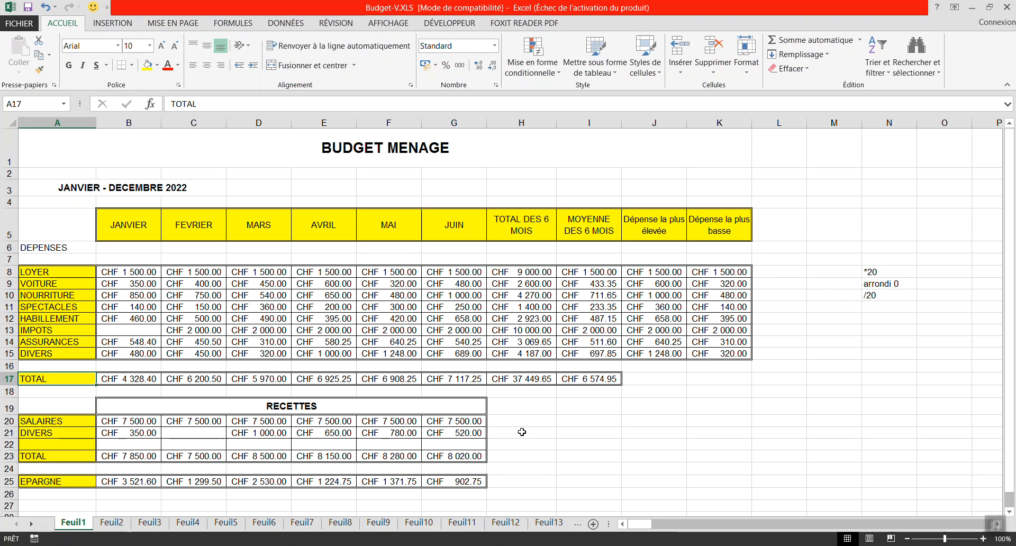
key(alt)
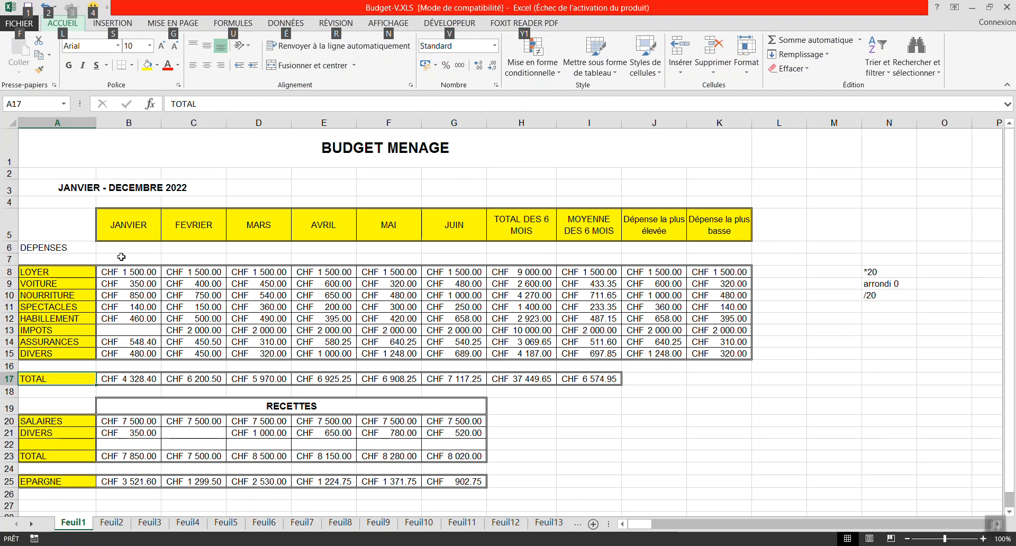
key(alt+Tab)
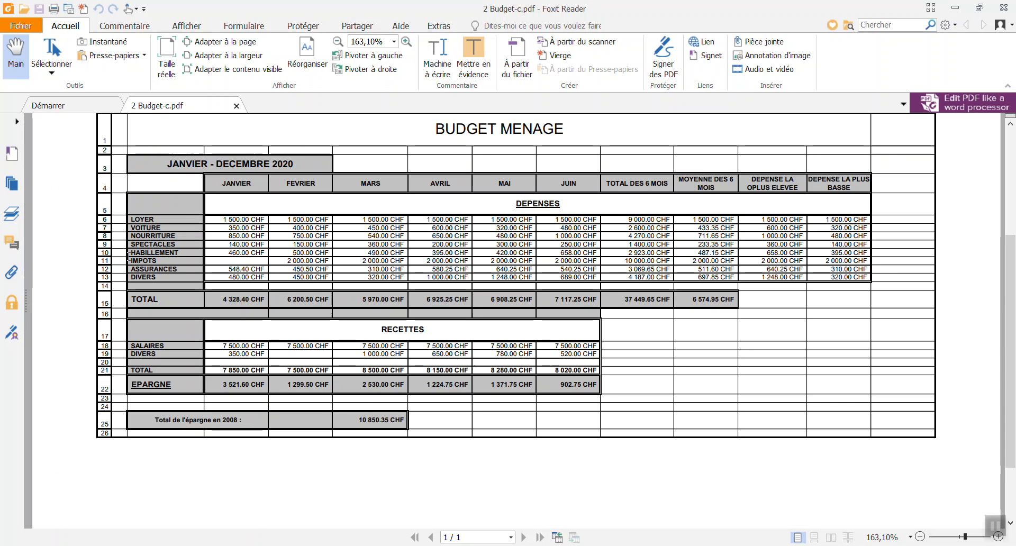
key(alt+Tab)
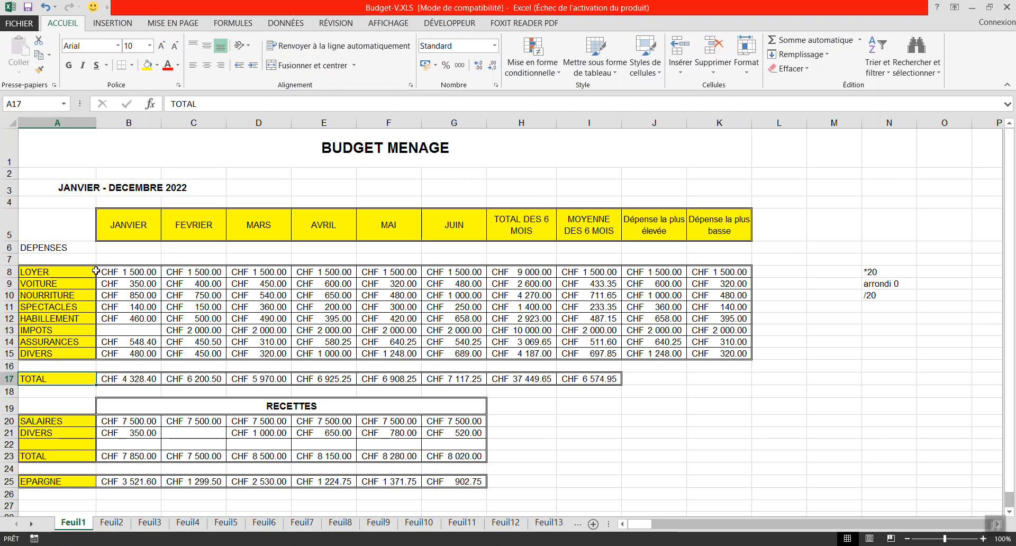
click(9, 260)
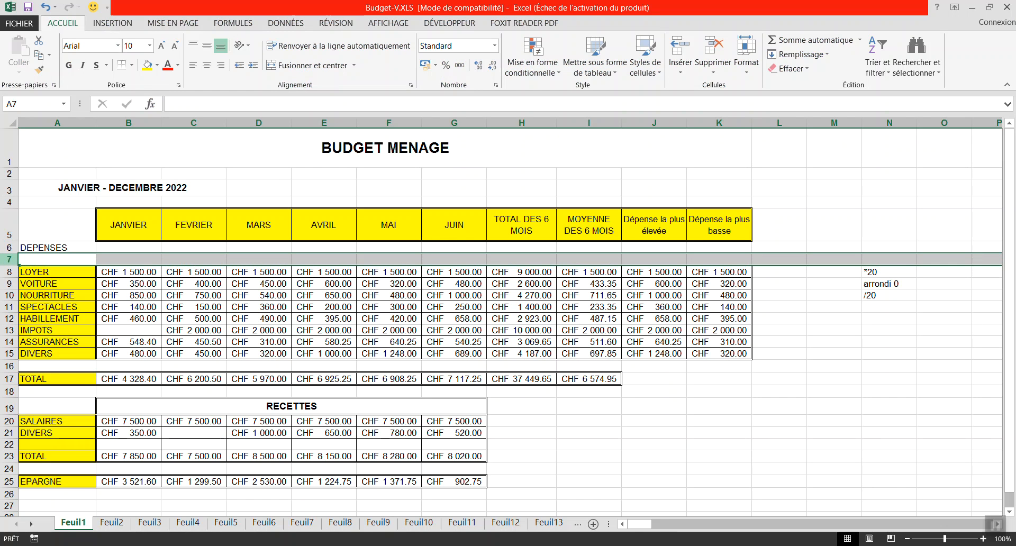
key(ctrl+minus)
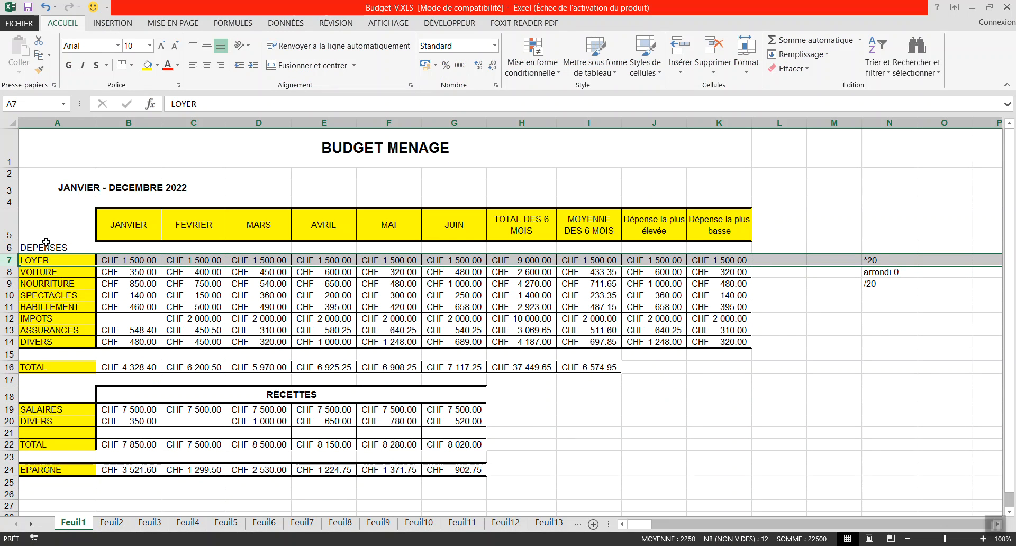
key(alt+Tab)
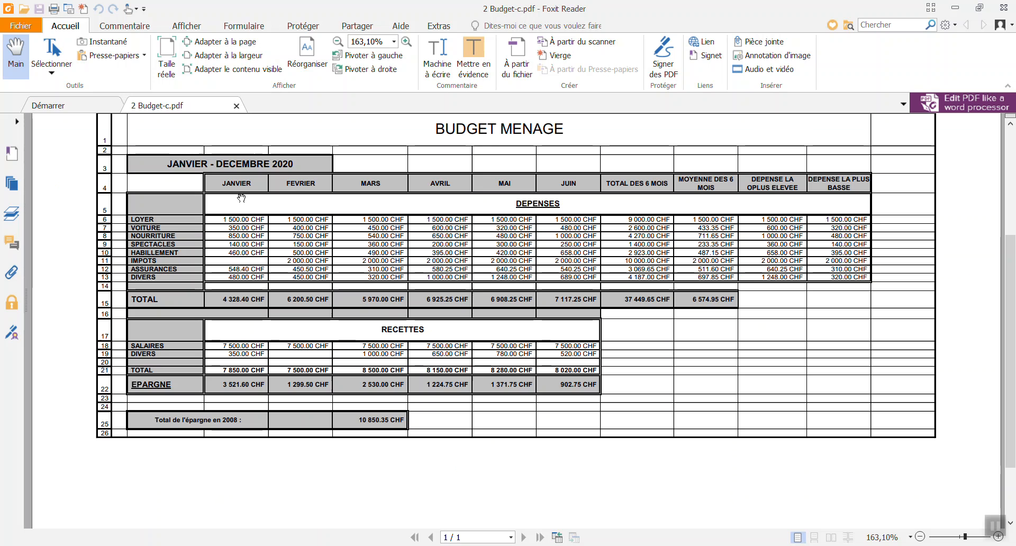
key(alt+Tab)
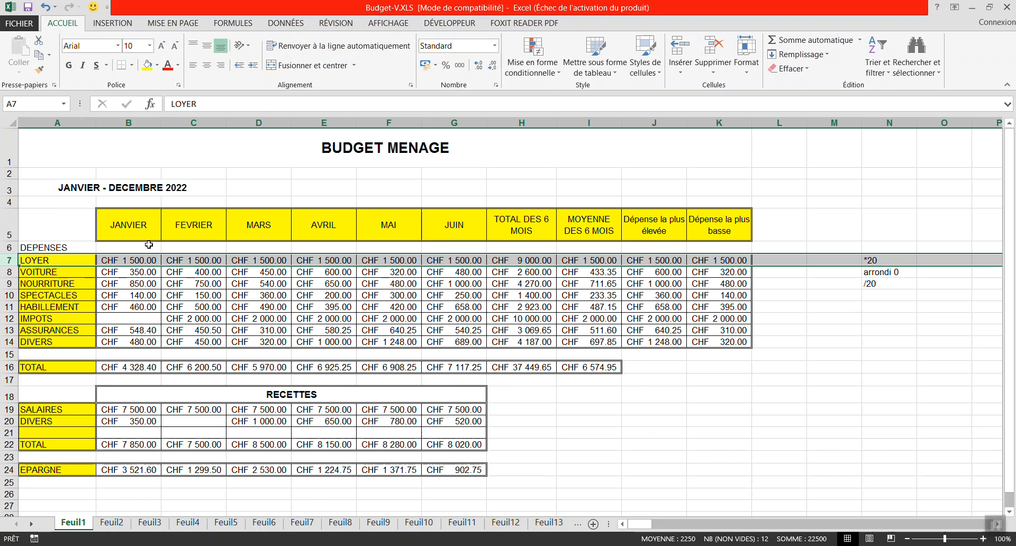
Merge and centre B6:K6 above the LOYER row and remove the DEPENSES text from A6
drag(119, 248, 712, 245)
click(296, 65)
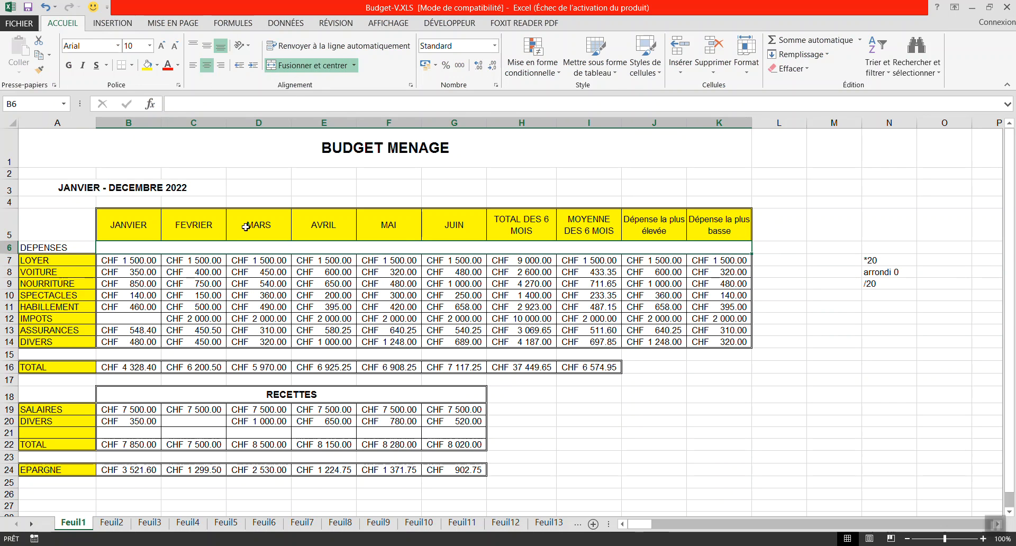
click(62, 249)
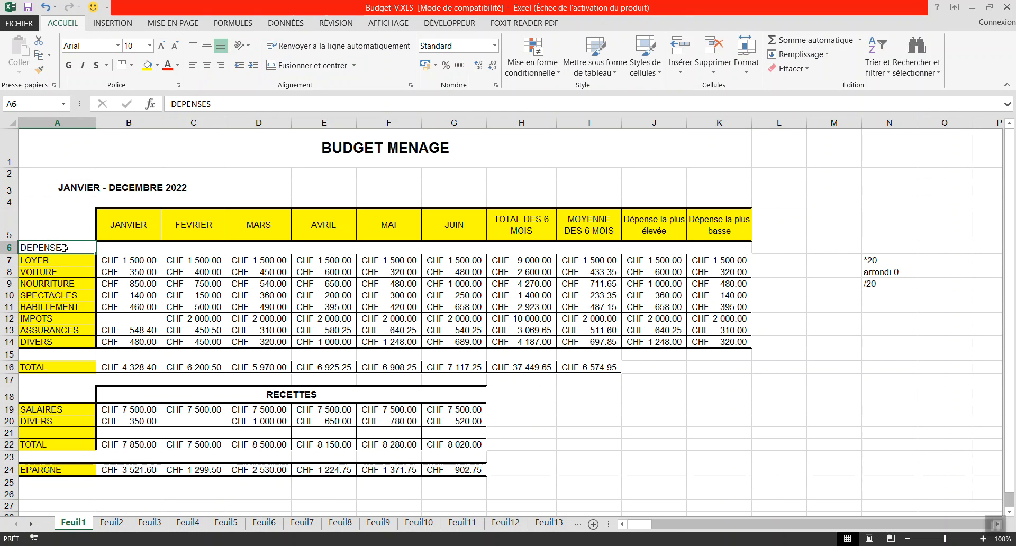
drag(228, 99, 170, 104)
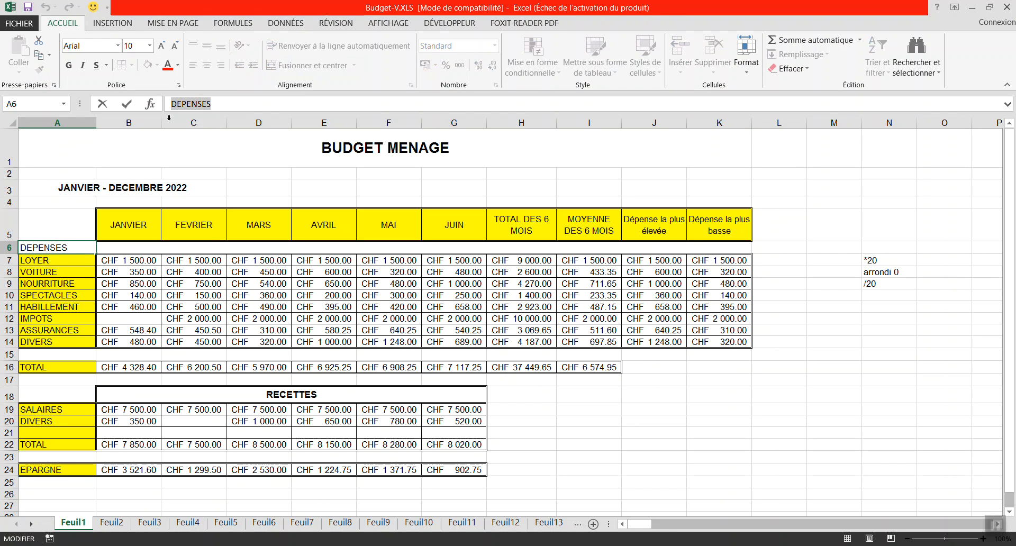
key(BackSpace)
click(168, 244)
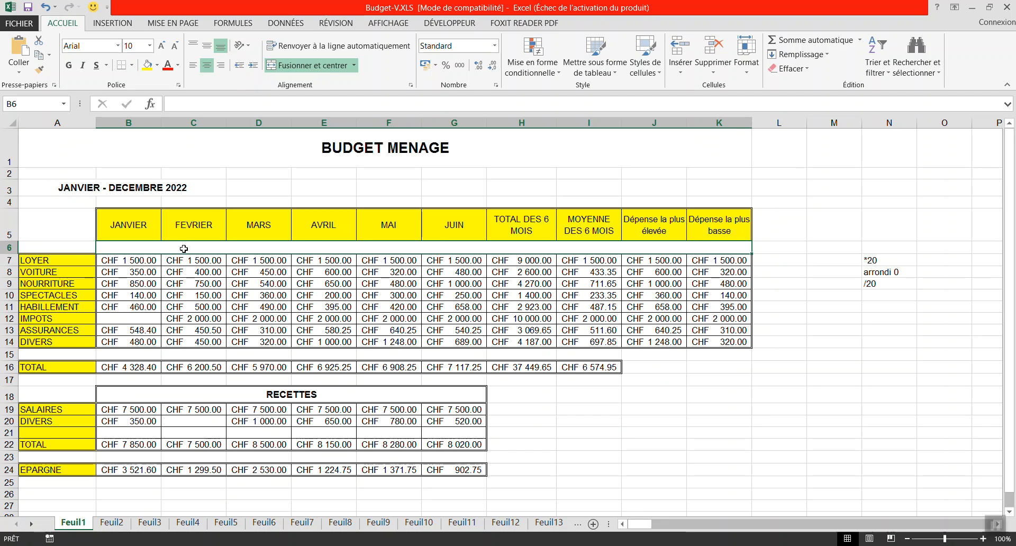
key(ctrl+v)
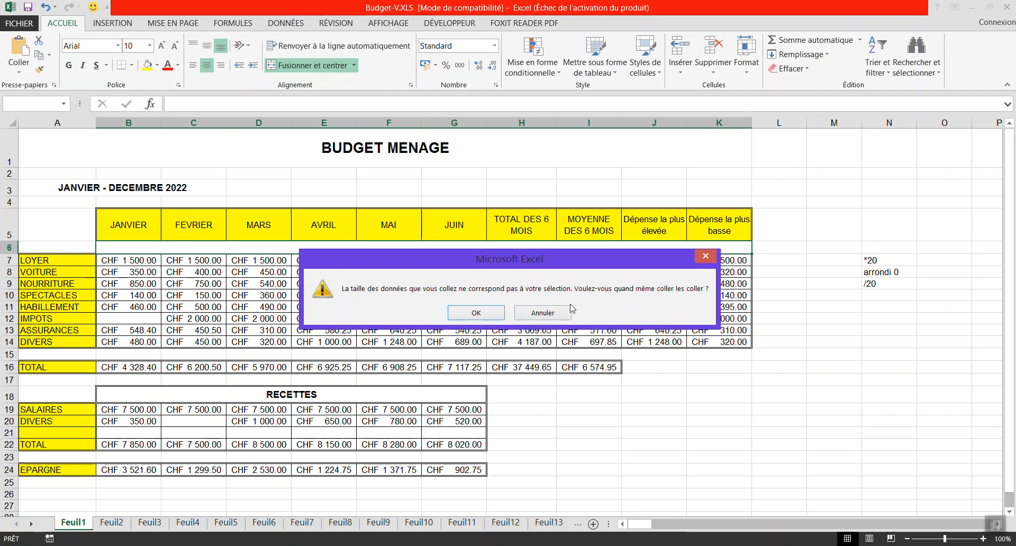
click(482, 317)
click(514, 317)
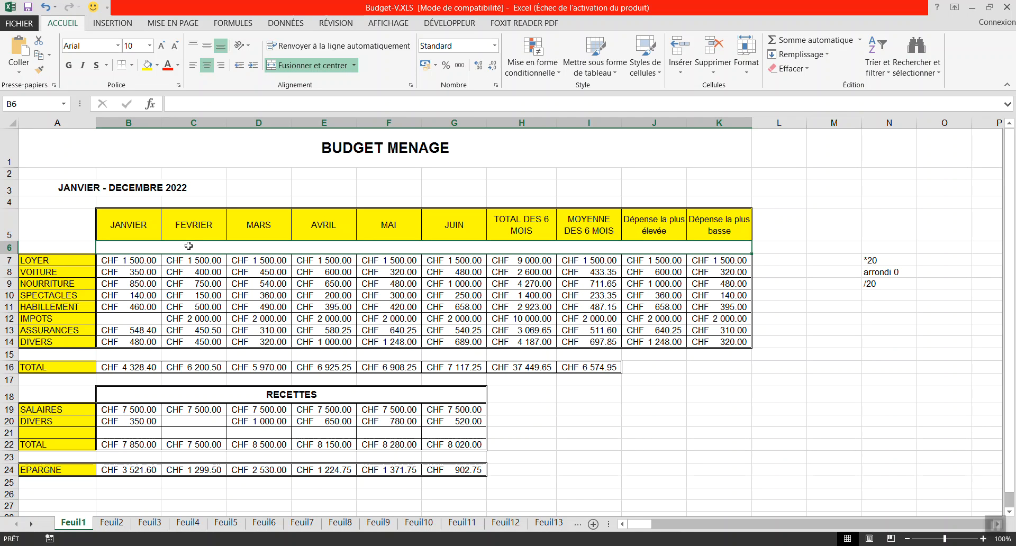
Enter DEPENSES as the section heading in the merged cell B6:K6
text(D)
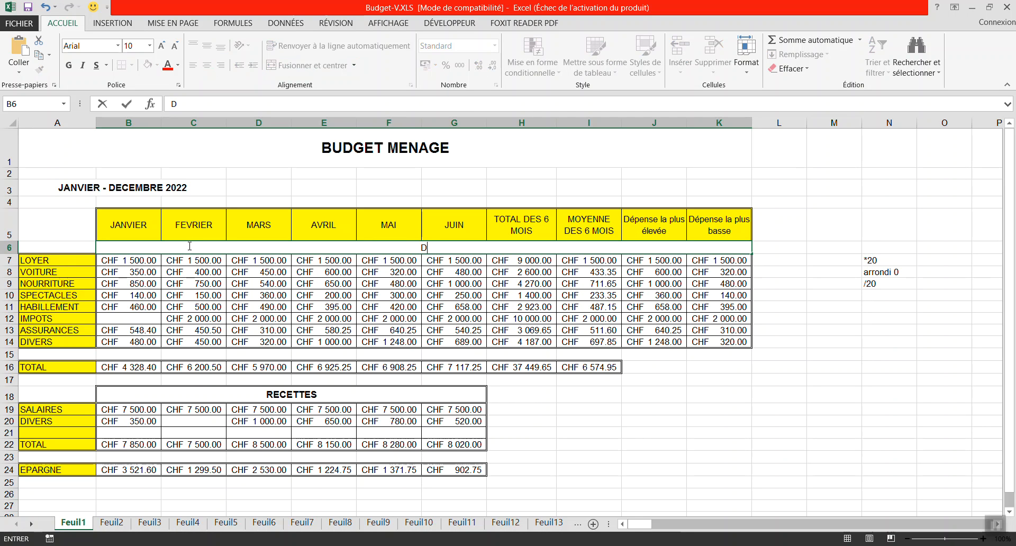
text(öEPENSAES)
click(434, 246)
key(Delete)
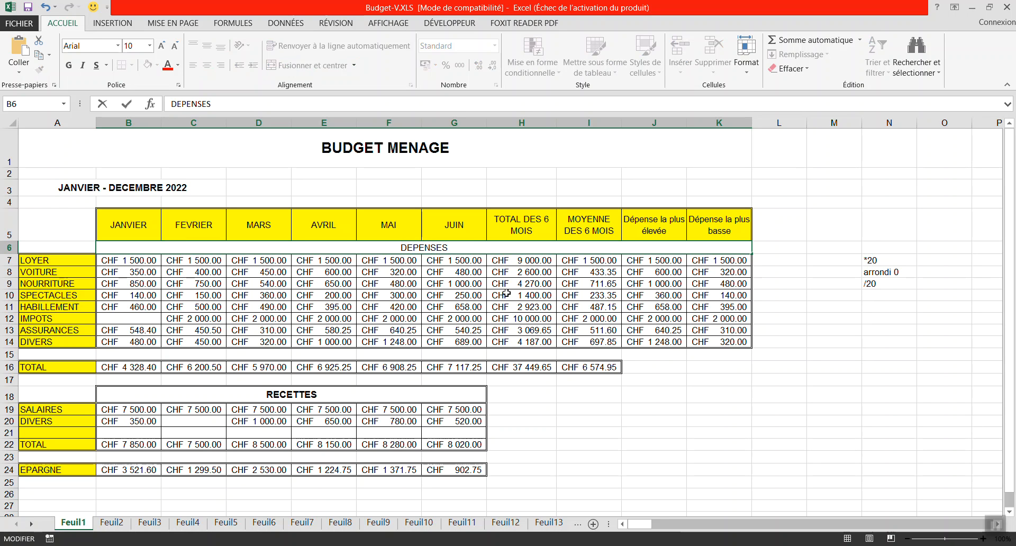
Check the DEPENSES heading in the Foxit Reader model, then make the Excel heading bold, underlined and size 11
key(alt+Tab)
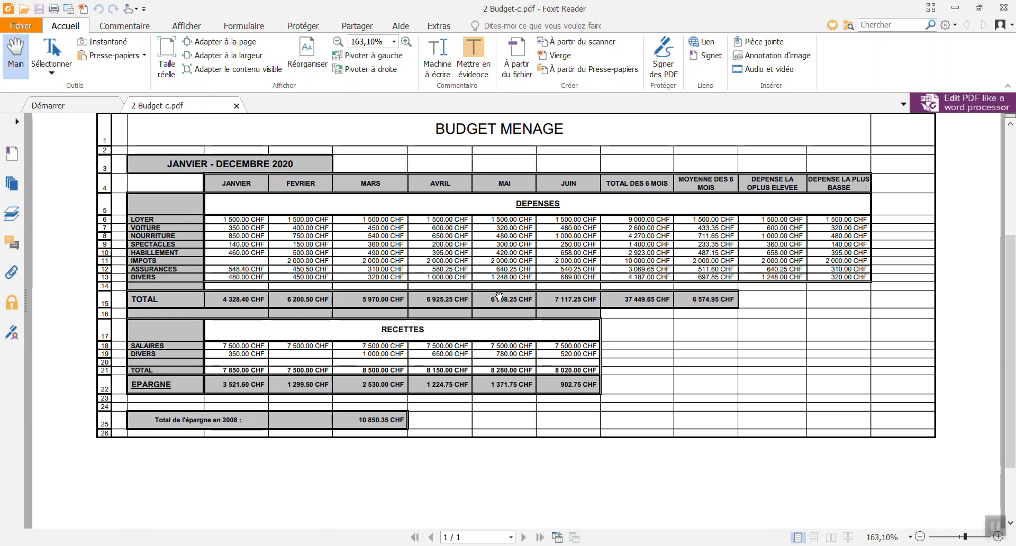
key(alt+Tab)
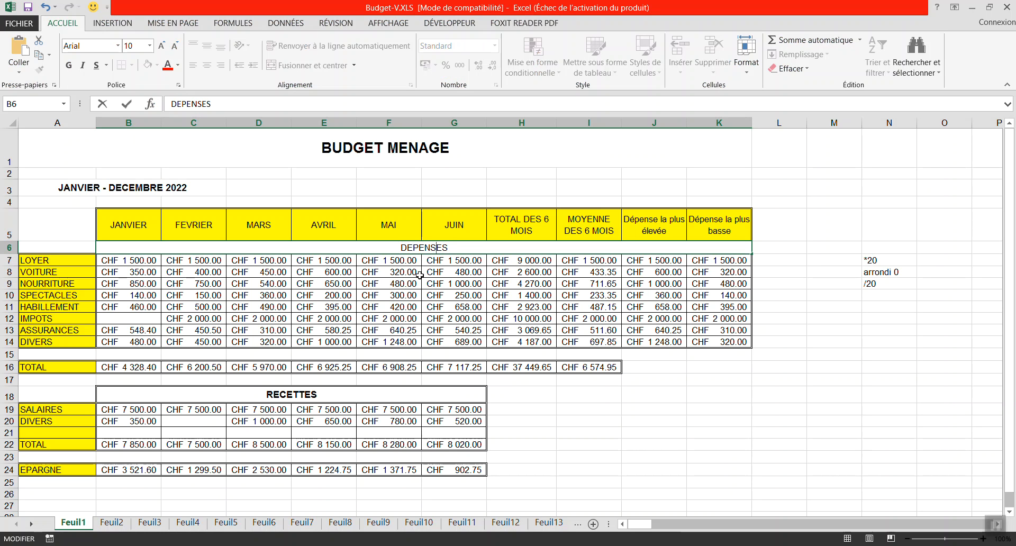
drag(400, 247, 453, 250)
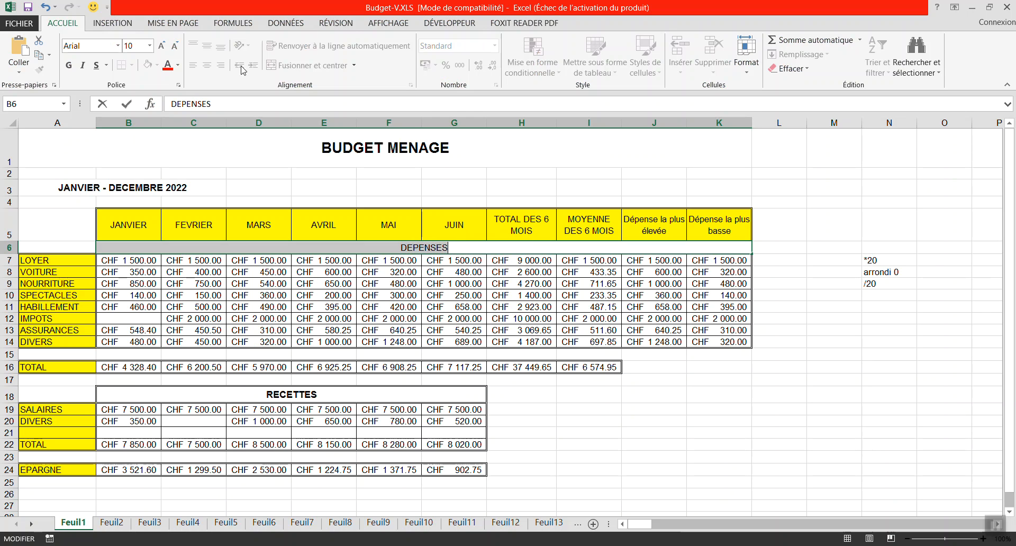
click(69, 64)
click(96, 64)
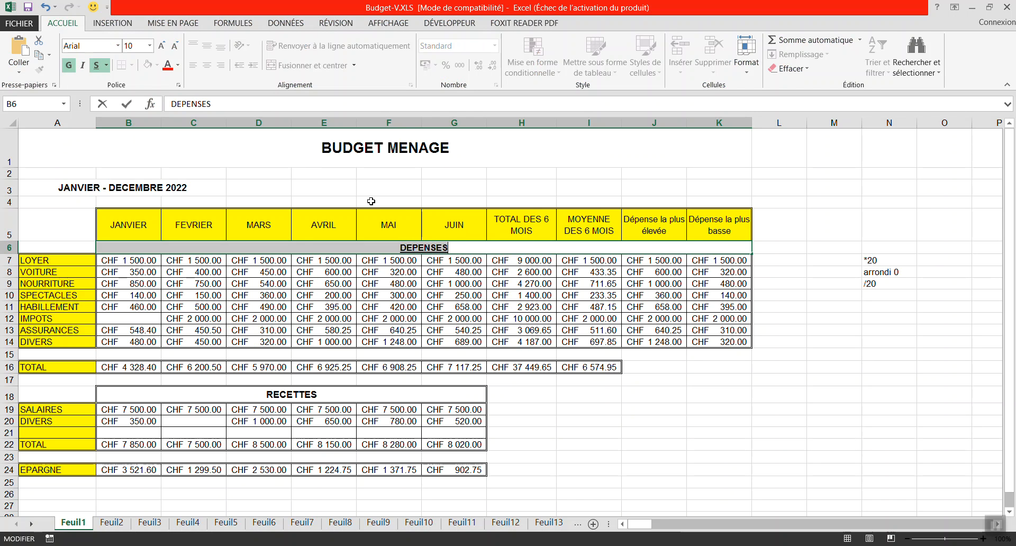
click(150, 46)
click(130, 90)
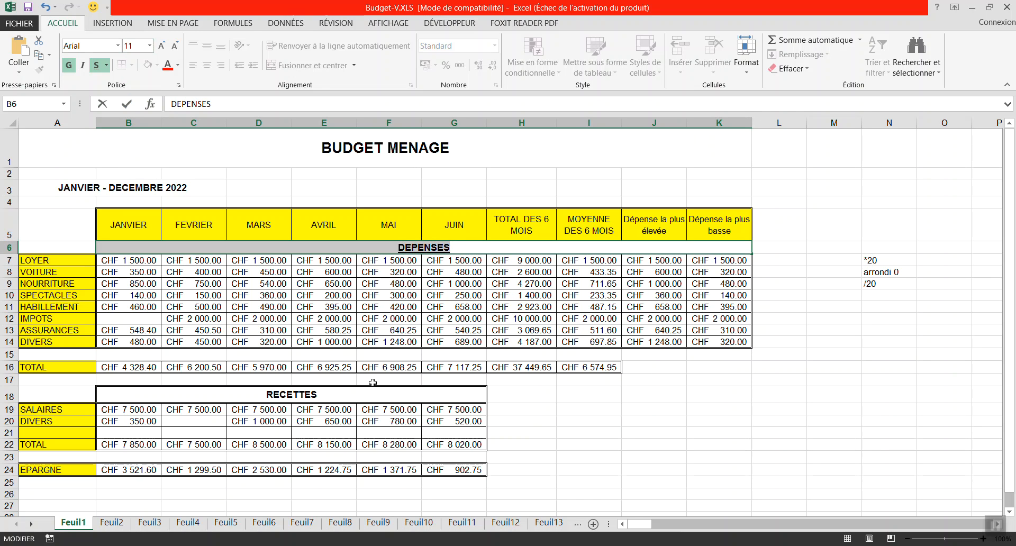
Increase the height of row 6 slightly and centre its contents vertically
click(12, 249)
drag(9, 255, 9, 259)
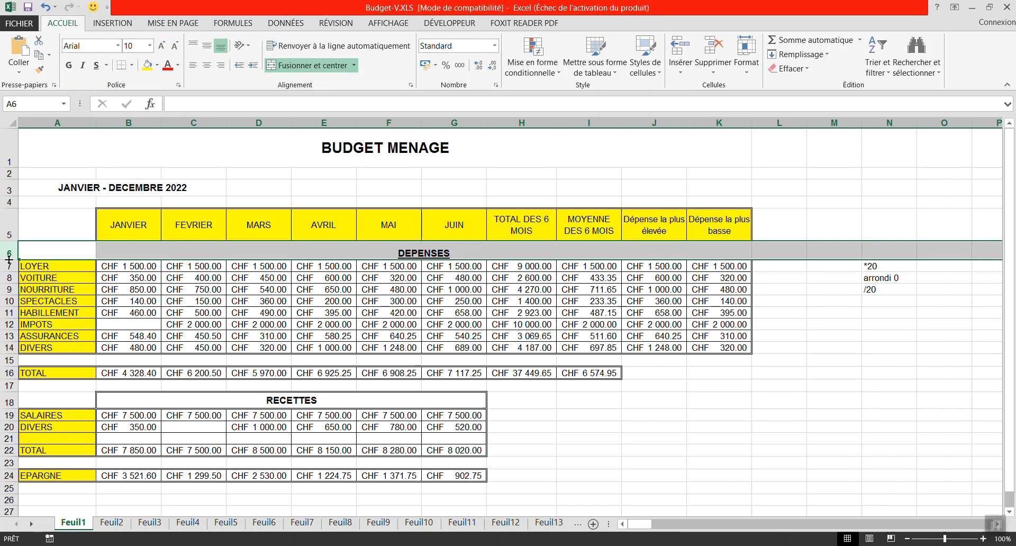
click(207, 47)
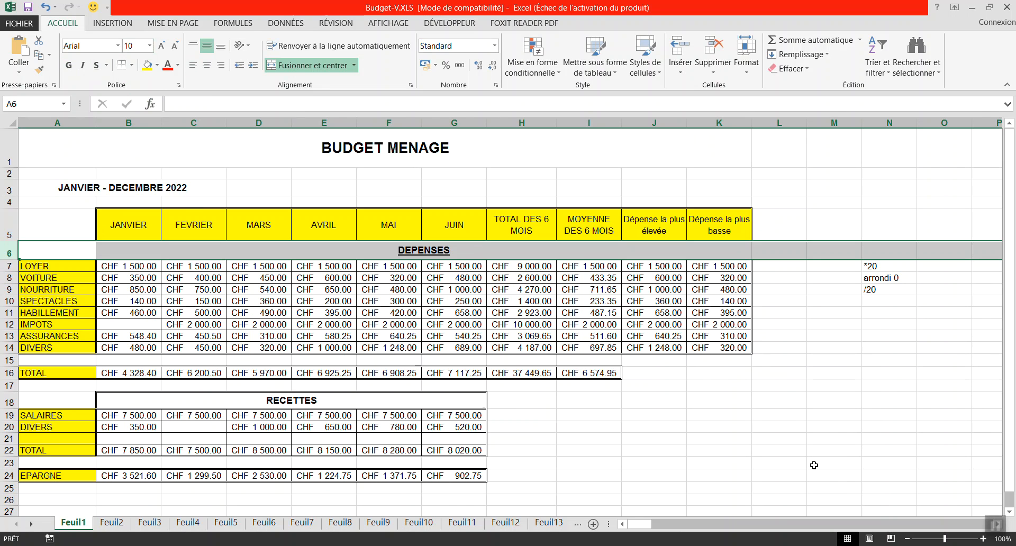
click(773, 430)
Remove the underline from the DEPENSES heading
click(421, 255)
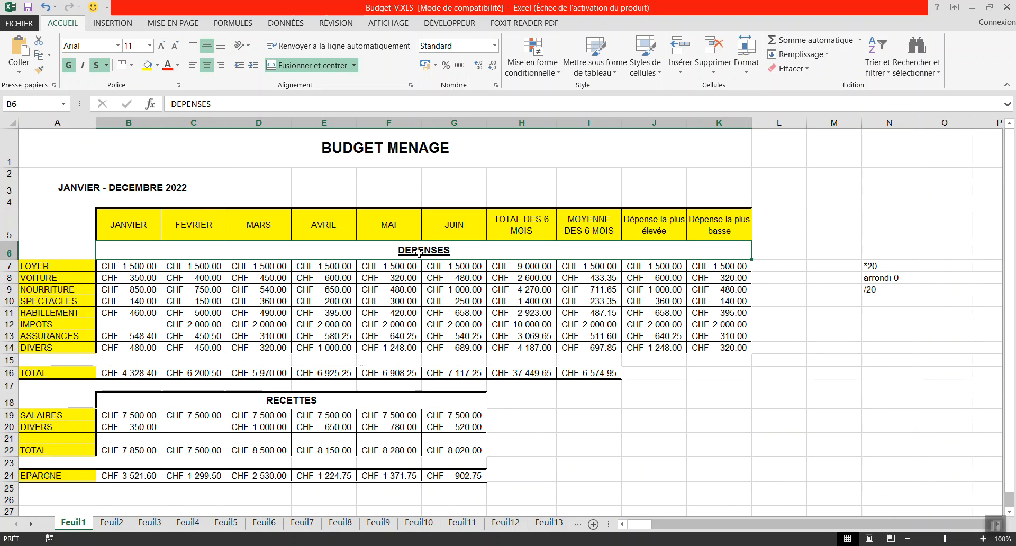
click(97, 65)
click(689, 430)
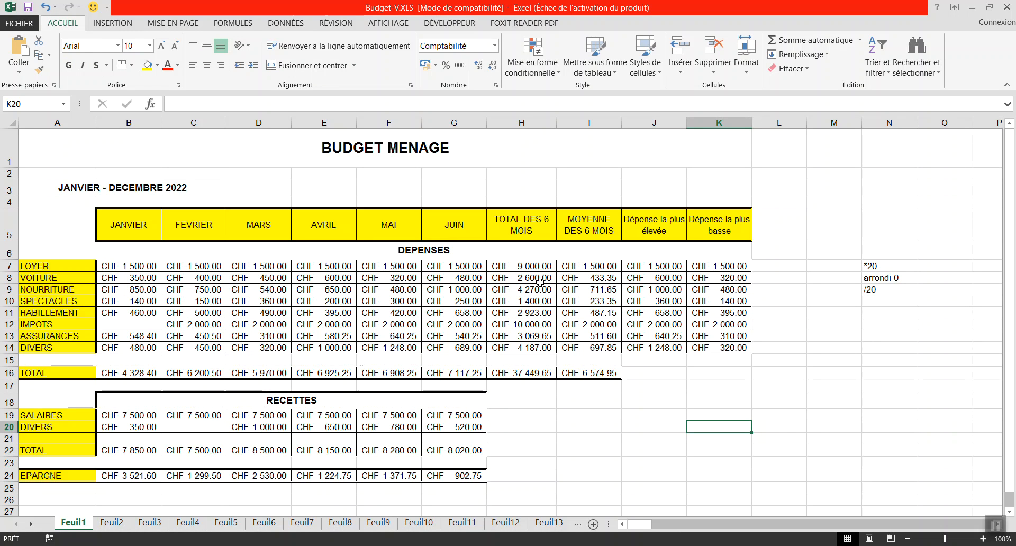
Check the row layout of the model in Foxit Reader and delete the empty row 4 above the column headings in Excel
key(alt+Tab)
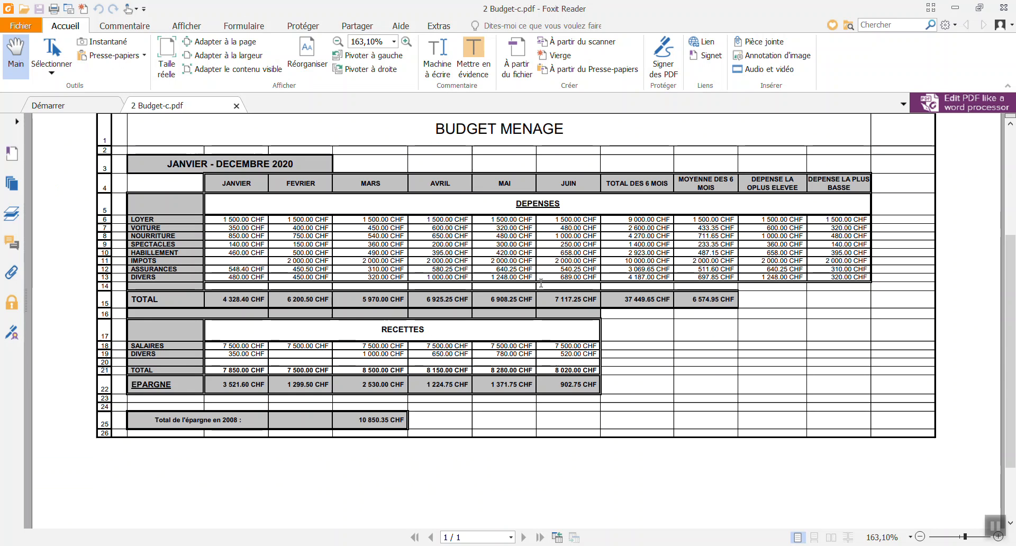
key(alt+Tab)
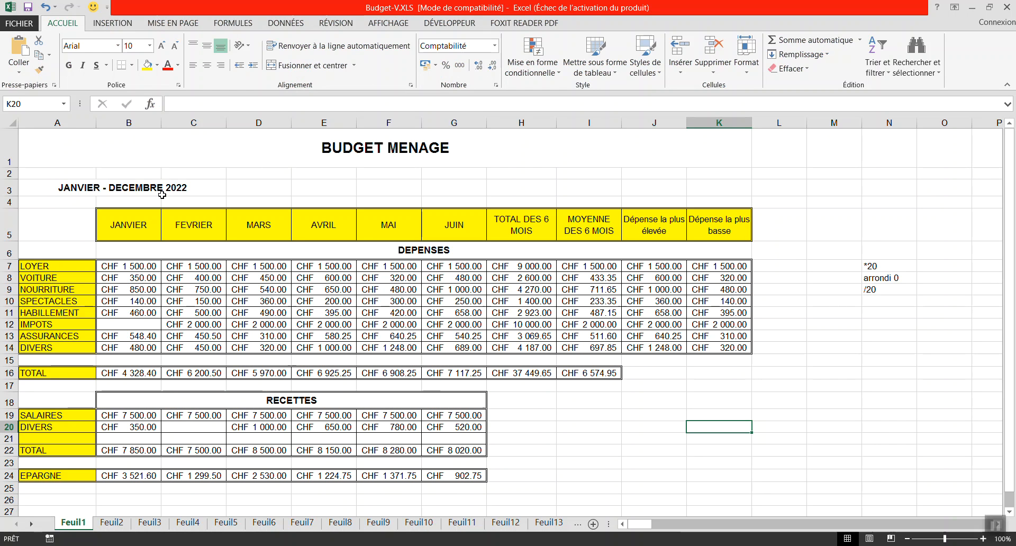
click(10, 225)
click(11, 202)
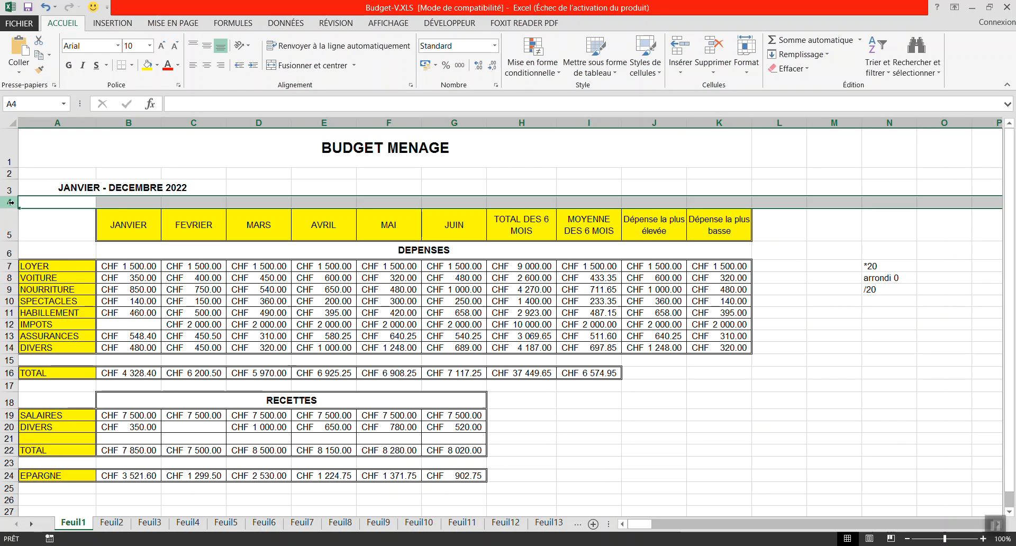
click(569, 440)
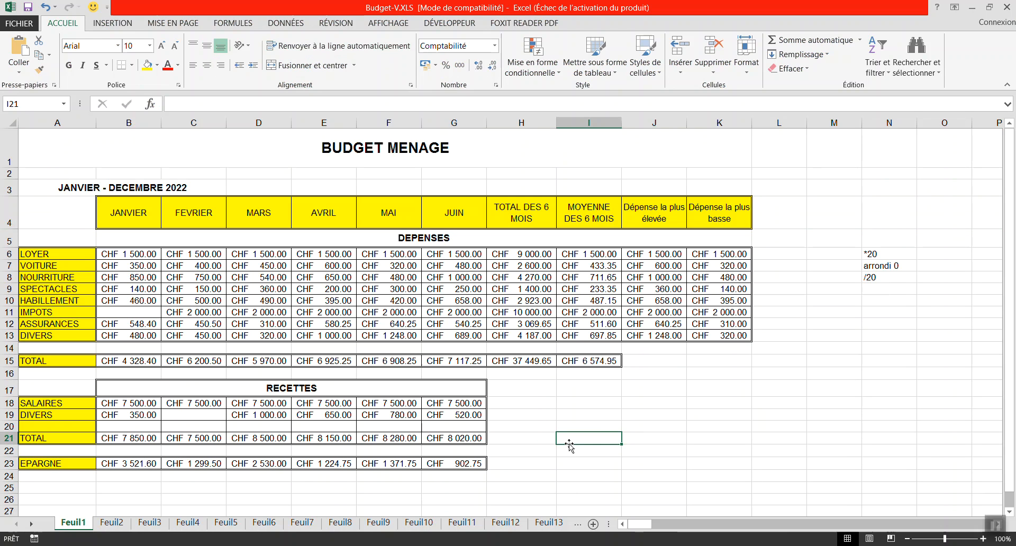
Compare the sheet with the model in Foxit Reader and view the accounting number format settings of cell I21 in Excel
key(alt+Tab)
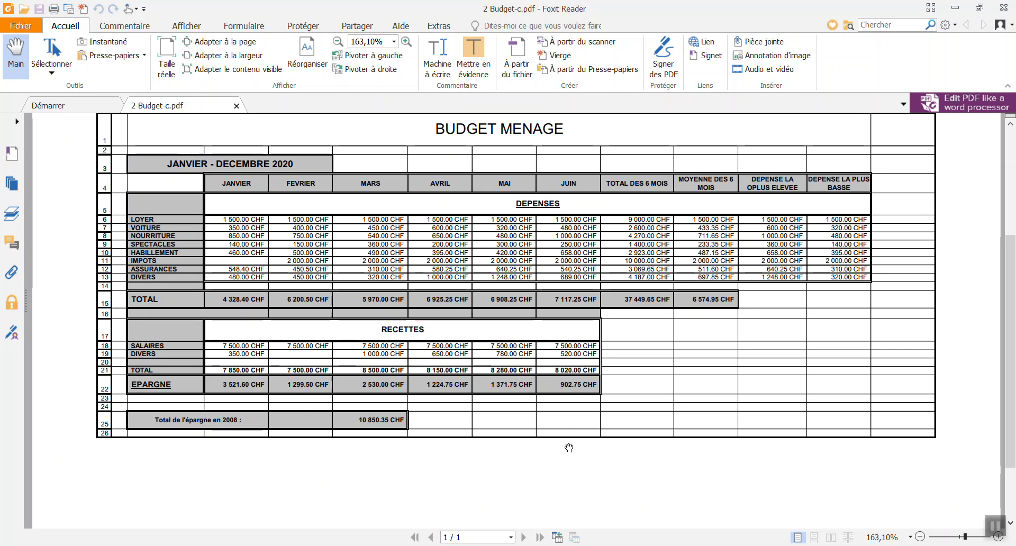
key(alt+Tab)
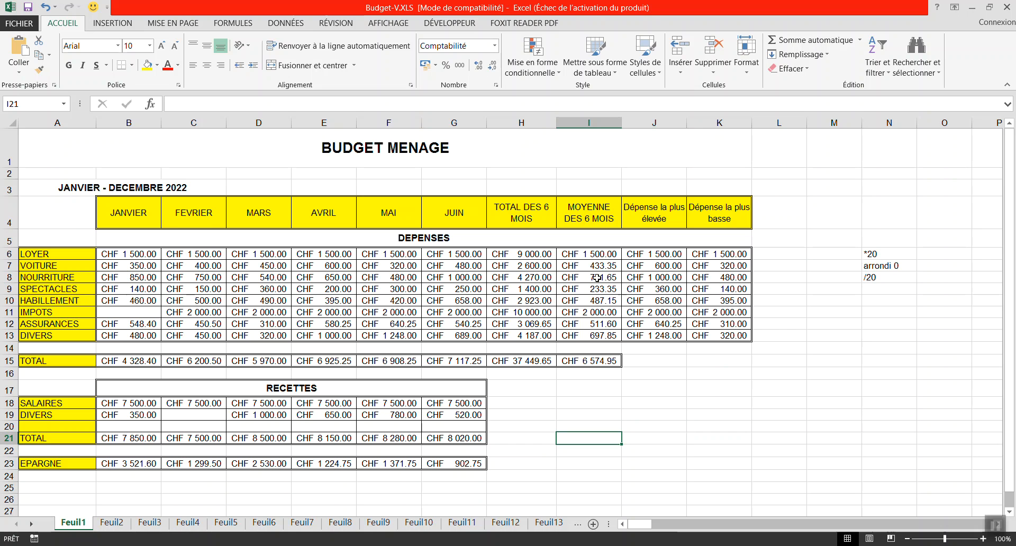
click(496, 86)
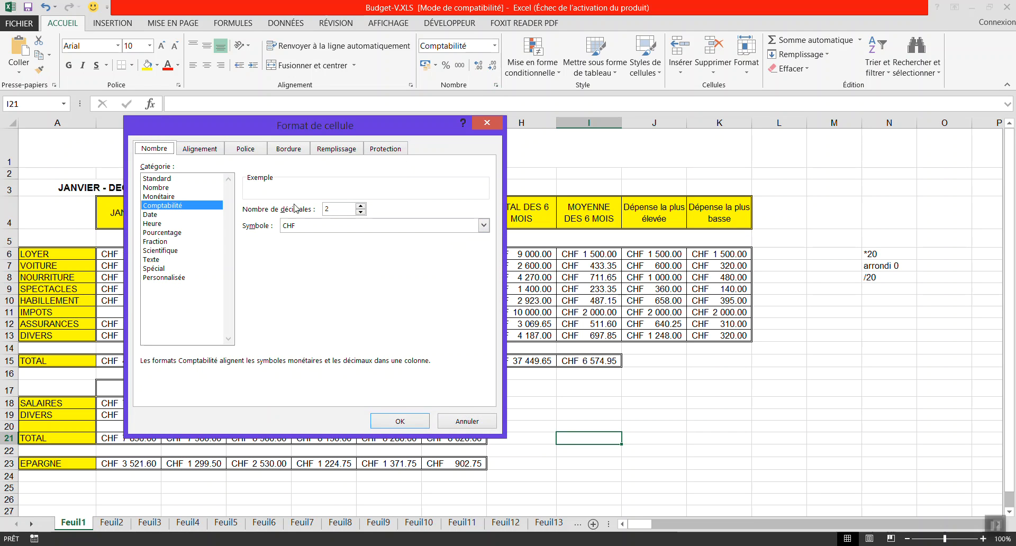
click(462, 422)
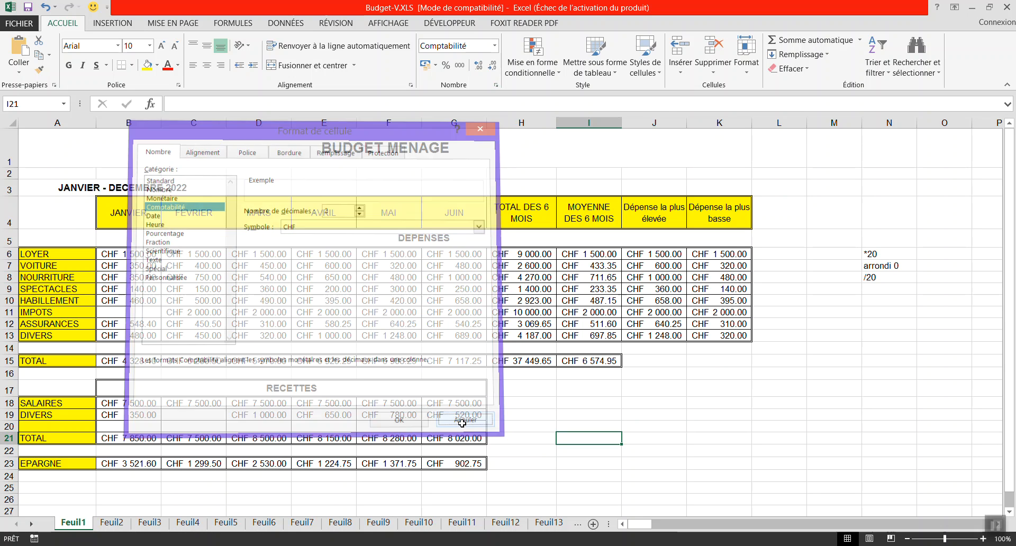